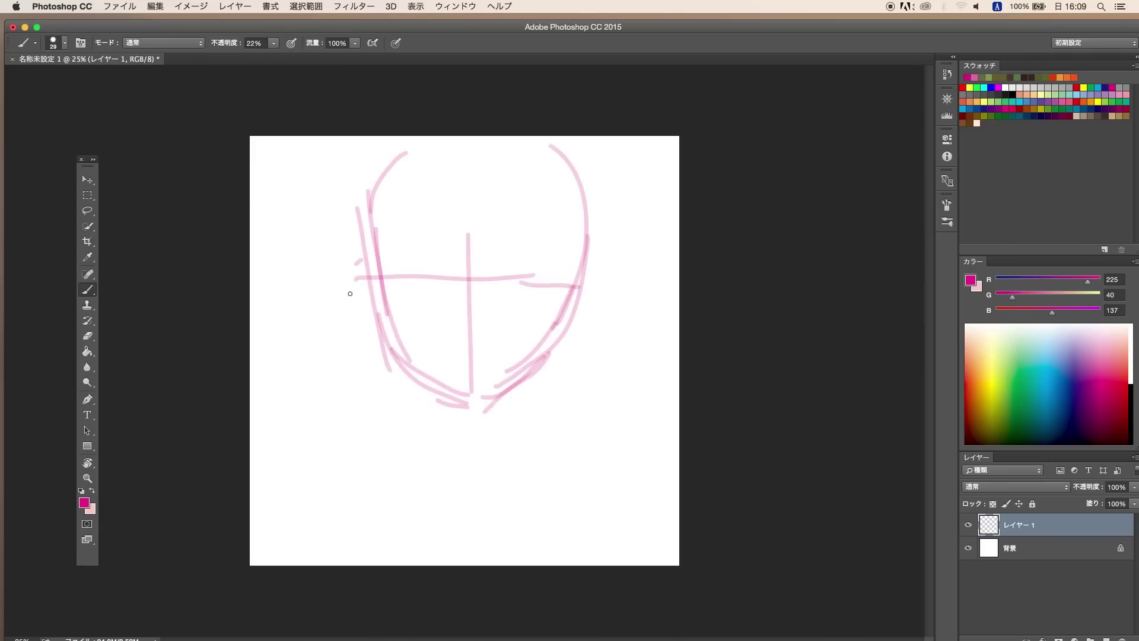
Sketch the ear, left eye and brow, jawline and nose in pink.
{"action": "left_click_drag", "start_coordinate": [363, 260], "coordinate": [380, 327]}
{"action": "left_click_drag", "start_coordinate": [425, 244], "coordinate": [425, 244]}
{"action": "left_click_drag", "start_coordinate": [391, 344], "coordinate": [468, 391]}
{"action": "left_click_drag", "start_coordinate": [458, 343], "coordinate": [484, 344]}
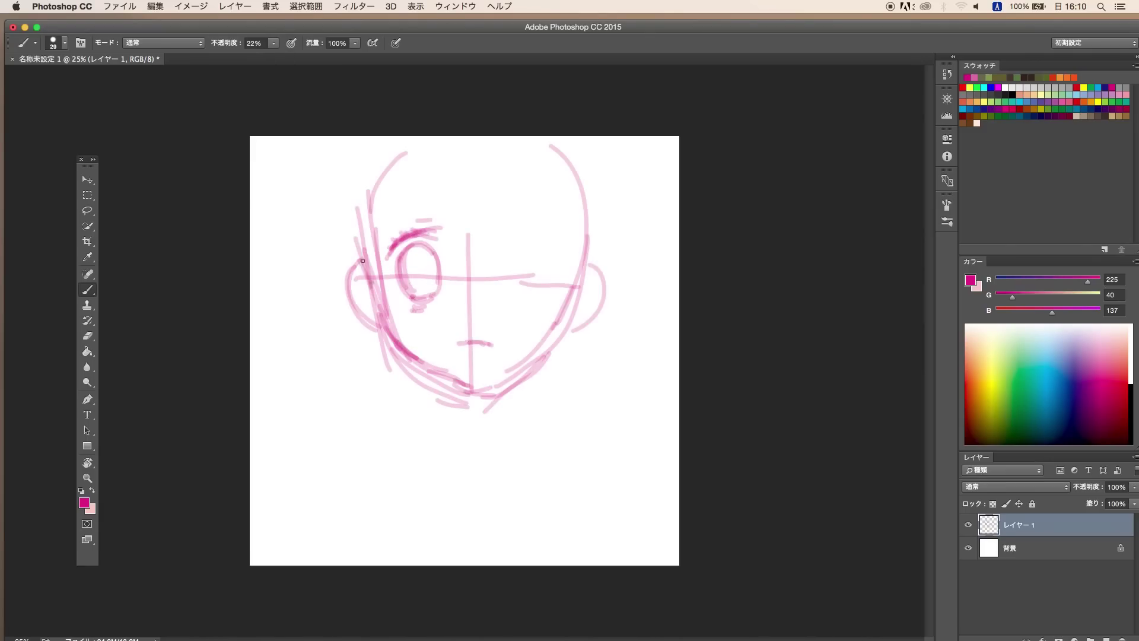
Sketch the bangs and long wavy hair on both sides, redrawing the upper-left strands.
{"action": "left_click_drag", "start_coordinate": [451, 140], "coordinate": [457, 213]}
{"action": "mouse_move", "coordinate": [492, 143]}
{"action": "left_mouse_down"}
{"action": "mouse_move", "coordinate": [588, 207]}
{"action": "mouse_move", "coordinate": [637, 317]}
{"action": "left_mouse_up"}
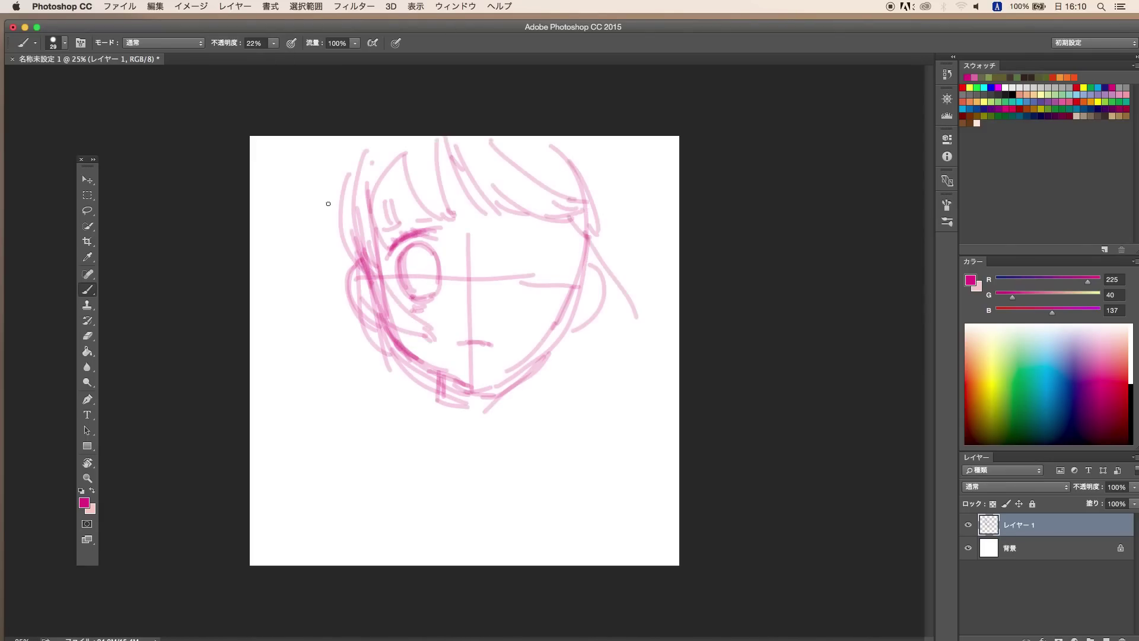
{"action": "left_click_drag", "start_coordinate": [359, 138], "coordinate": [252, 305]}
{"action": "left_click_drag", "start_coordinate": [356, 219], "coordinate": [297, 374]}
{"action": "left_click_drag", "start_coordinate": [587, 137], "coordinate": [623, 255]}
{"action": "left_click_drag", "start_coordinate": [320, 214], "coordinate": [261, 267]}
{"action": "left_click_drag", "start_coordinate": [611, 279], "coordinate": [661, 362]}
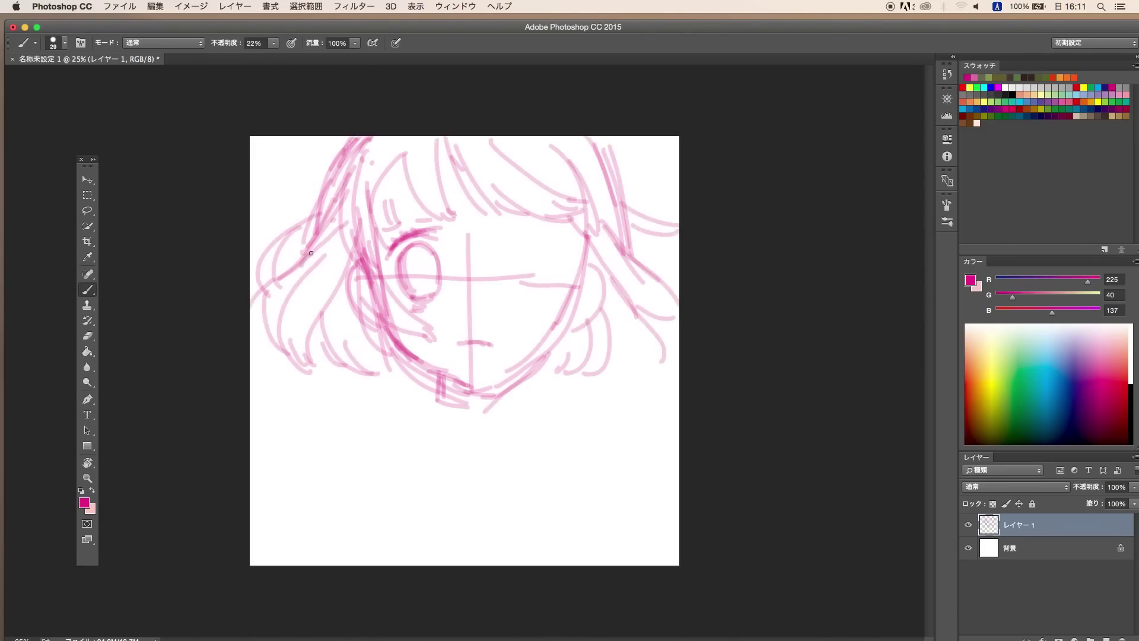
{"action": "left_click_drag", "start_coordinate": [545, 208], "coordinate": [629, 285]}
{"action": "left_click_drag", "start_coordinate": [676, 222], "coordinate": [621, 180]}
{"action": "key", "text": "ctrl+alt+z"}
{"action": "key", "text": "ctrl+alt+z"}
{"action": "left_click_drag", "start_coordinate": [374, 142], "coordinate": [314, 243]}
{"action": "left_click_drag", "start_coordinate": [385, 305], "coordinate": [583, 255]}
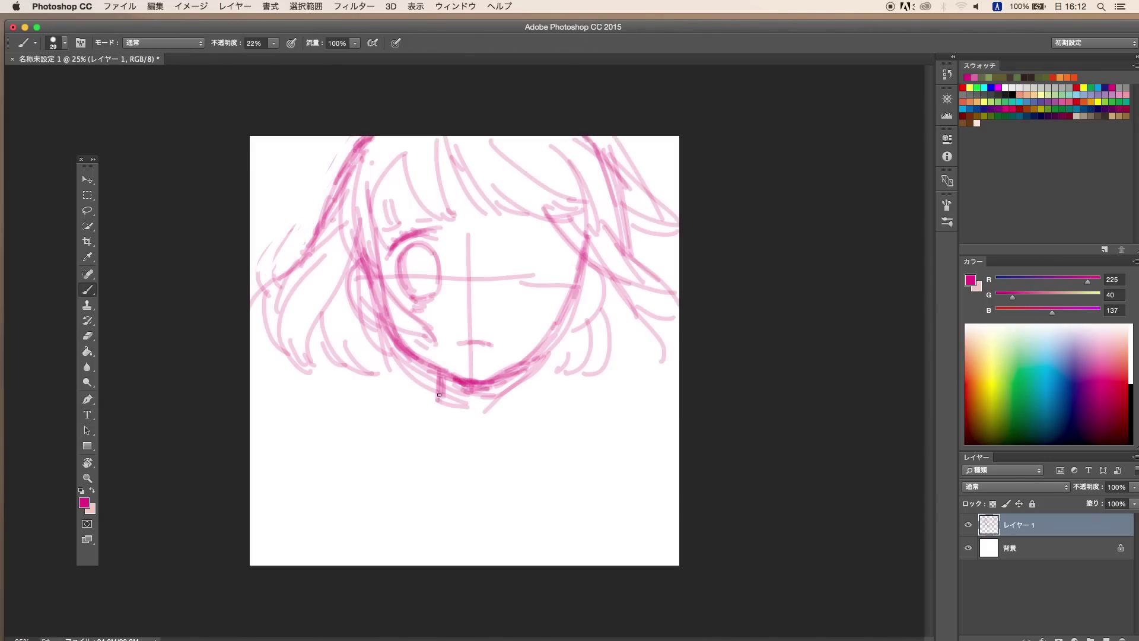
Add neck and collar lines, wavy hair ends, and the right eye with lashes.
{"action": "left_click_drag", "start_coordinate": [439, 395], "coordinate": [427, 436]}
{"action": "left_click_drag", "start_coordinate": [510, 367], "coordinate": [537, 442]}
{"action": "left_click_drag", "start_coordinate": [563, 350], "coordinate": [492, 409]}
{"action": "left_click_drag", "start_coordinate": [367, 344], "coordinate": [410, 397]}
{"action": "mouse_move", "coordinate": [659, 302]}
{"action": "left_mouse_down"}
{"action": "mouse_move", "coordinate": [623, 389]}
{"action": "mouse_move", "coordinate": [652, 350]}
{"action": "left_mouse_up"}
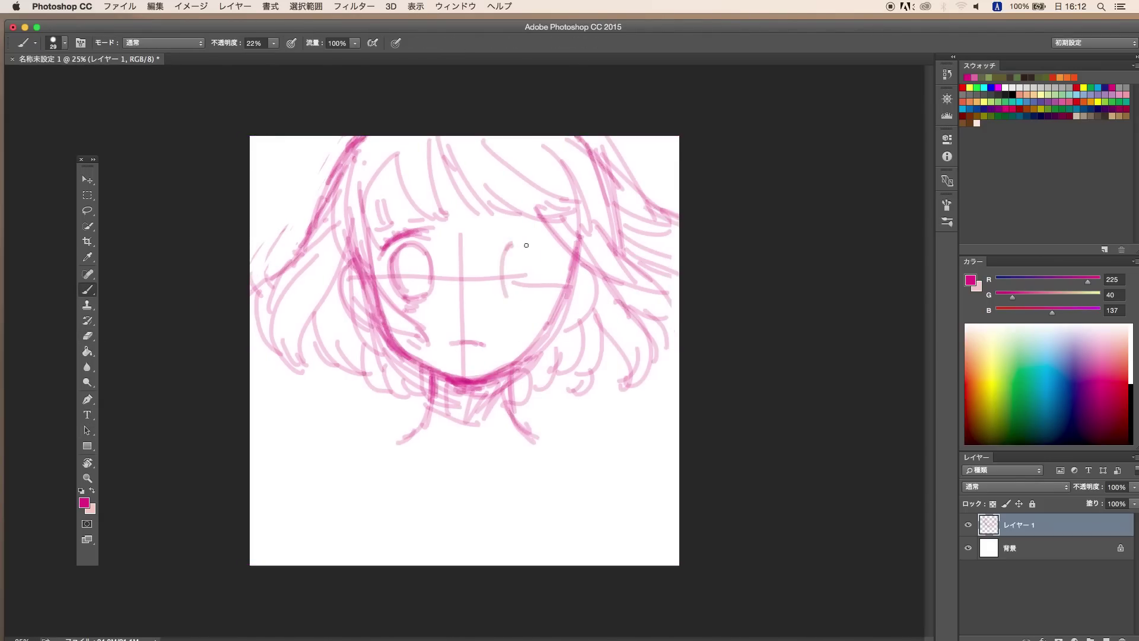
{"action": "left_click_drag", "start_coordinate": [526, 245], "coordinate": [510, 300]}
{"action": "mouse_move", "coordinate": [495, 225]}
{"action": "left_mouse_down"}
{"action": "mouse_move", "coordinate": [552, 249]}
{"action": "mouse_move", "coordinate": [545, 309]}
{"action": "left_mouse_up"}
Enlarge the whole sketch layer with Free Transform.
{"action": "key", "text": "ctrl+t"}
{"action": "left_click_drag", "start_coordinate": [679, 445], "coordinate": [707, 465]}
{"action": "key", "text": "Return"}
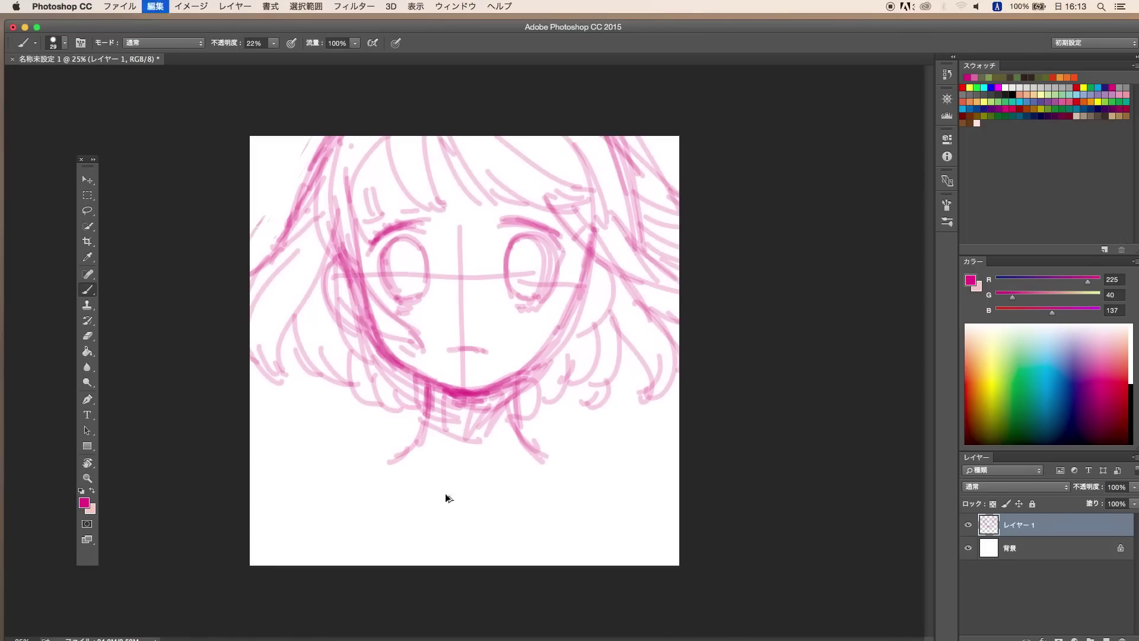
{"action": "key", "text": "ctrl+alt+z"}
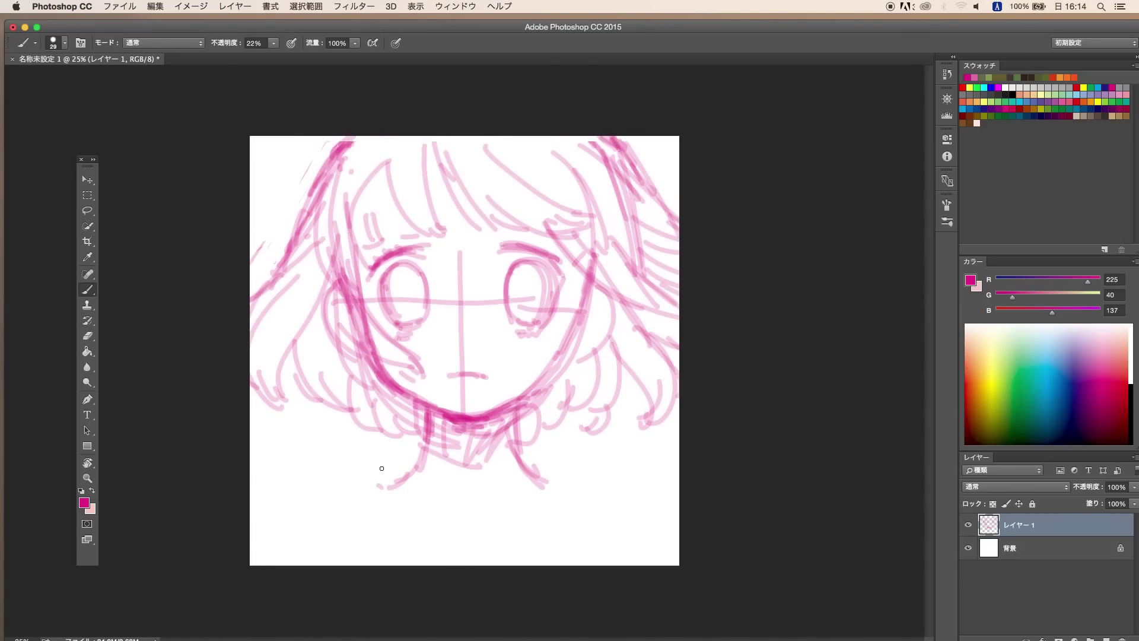
Sketch the V-shaped collar, neck lines and lower hair strands.
{"action": "left_click_drag", "start_coordinate": [356, 486], "coordinate": [572, 475]}
{"action": "left_click_drag", "start_coordinate": [356, 368], "coordinate": [350, 483]}
{"action": "left_click_drag", "start_coordinate": [563, 475], "coordinate": [661, 445]}
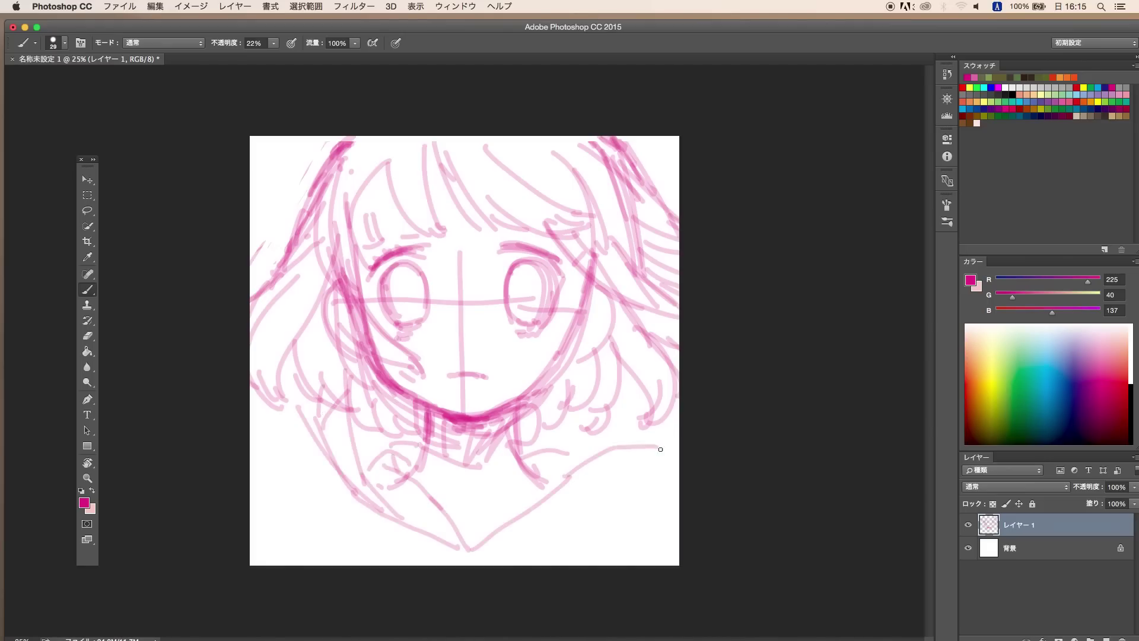
{"action": "left_click_drag", "start_coordinate": [546, 451], "coordinate": [663, 415]}
{"action": "left_click_drag", "start_coordinate": [584, 480], "coordinate": [676, 439]}
Finish the sketch transform and erase the upper face guide and the right eye.
{"action": "key", "text": "ctrl+t"}
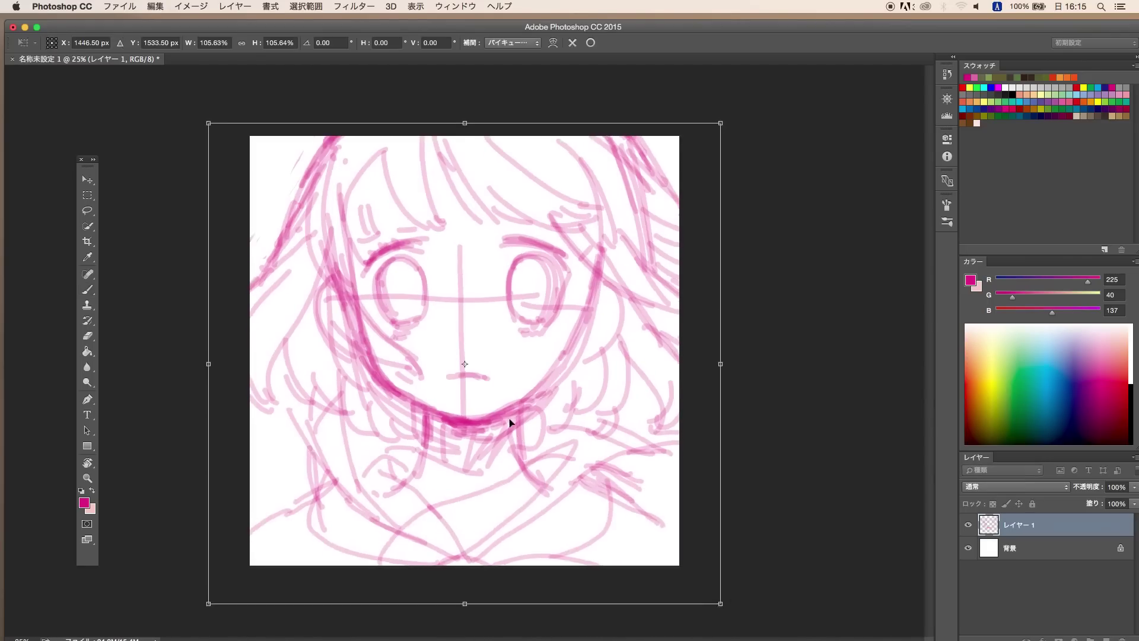
{"action": "key", "text": "Escape"}
{"action": "key", "text": "ctrl+t"}
{"action": "key", "text": "Escape"}
{"action": "key", "text": "b"}
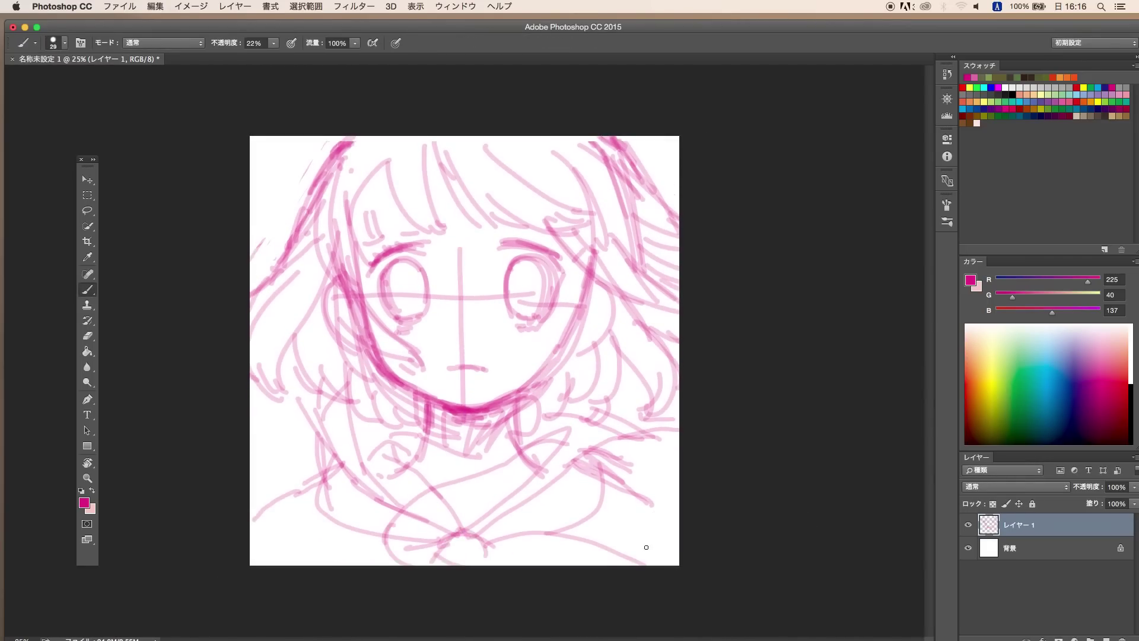
{"action": "key", "text": "e"}
{"action": "left_click_drag", "start_coordinate": [459, 252], "coordinate": [462, 301]}
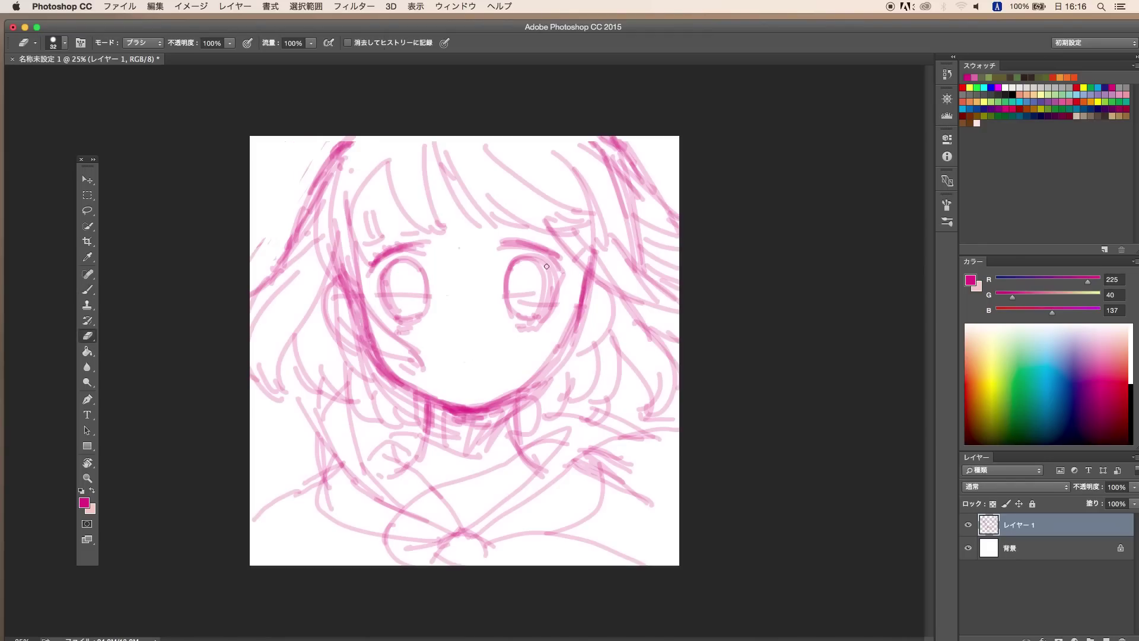
{"action": "left_click_drag", "start_coordinate": [532, 240], "coordinate": [537, 320]}
Draw a dark left eyebrow, a grey eye rim and dark hair shading beside the eye.
{"action": "key", "text": "b"}
{"action": "left_click_drag", "start_coordinate": [370, 268], "coordinate": [422, 247]}
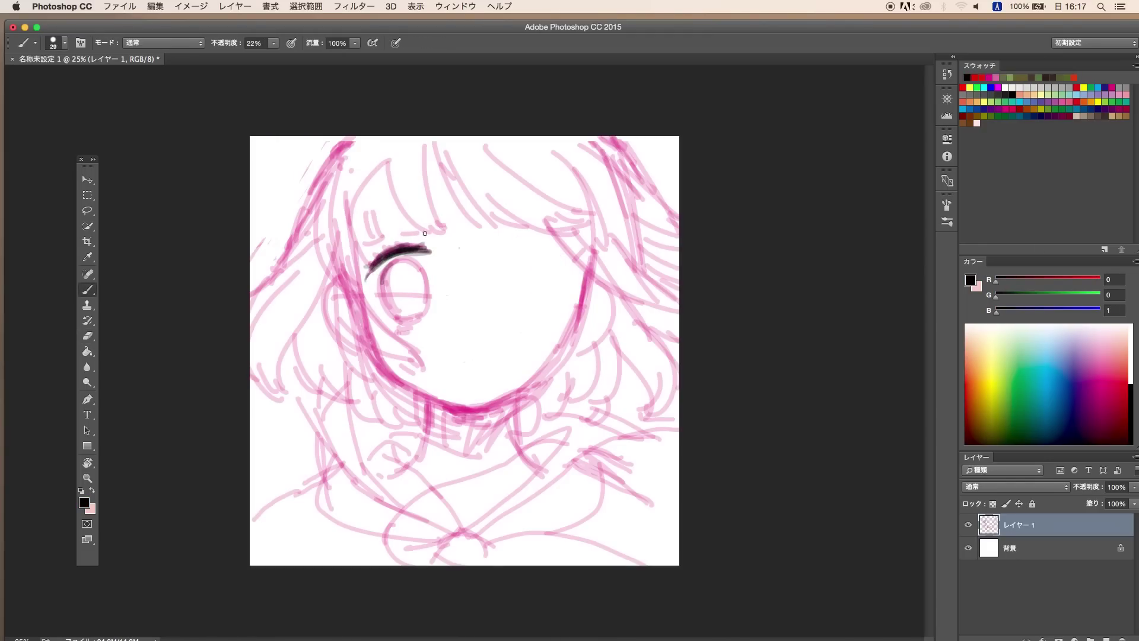
{"action": "mouse_move", "coordinate": [382, 284]}
{"action": "left_mouse_down"}
{"action": "mouse_move", "coordinate": [387, 271]}
{"action": "mouse_move", "coordinate": [374, 353]}
{"action": "left_mouse_up"}
{"action": "left_click_drag", "start_coordinate": [344, 294], "coordinate": [385, 344]}
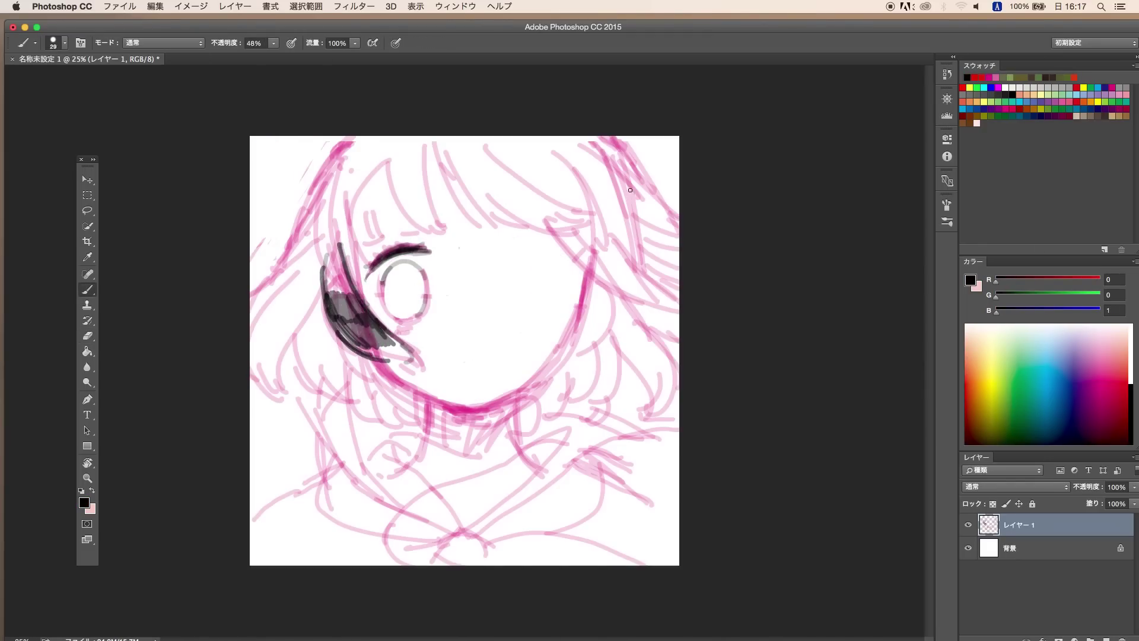
Paint teal into the top corners with a larger brush in Multiply at 77% opacity.
{"action": "key", "text": "4"}
{"action": "key", "text": "8"}
{"action": "left_click_drag", "start_coordinate": [629, 140], "coordinate": [677, 211]}
{"action": "mouse_move", "coordinate": [261, 148]}
{"action": "left_mouse_down"}
{"action": "mouse_move", "coordinate": [291, 201]}
{"action": "mouse_move", "coordinate": [296, 284]}
{"action": "left_mouse_up"}
{"action": "left_click", "coordinate": [163, 42]}
{"action": "left_click", "coordinate": [148, 105]}
Extend the teal background down the left and right sides.
{"action": "key", "text": "7"}
{"action": "key", "text": "7"}
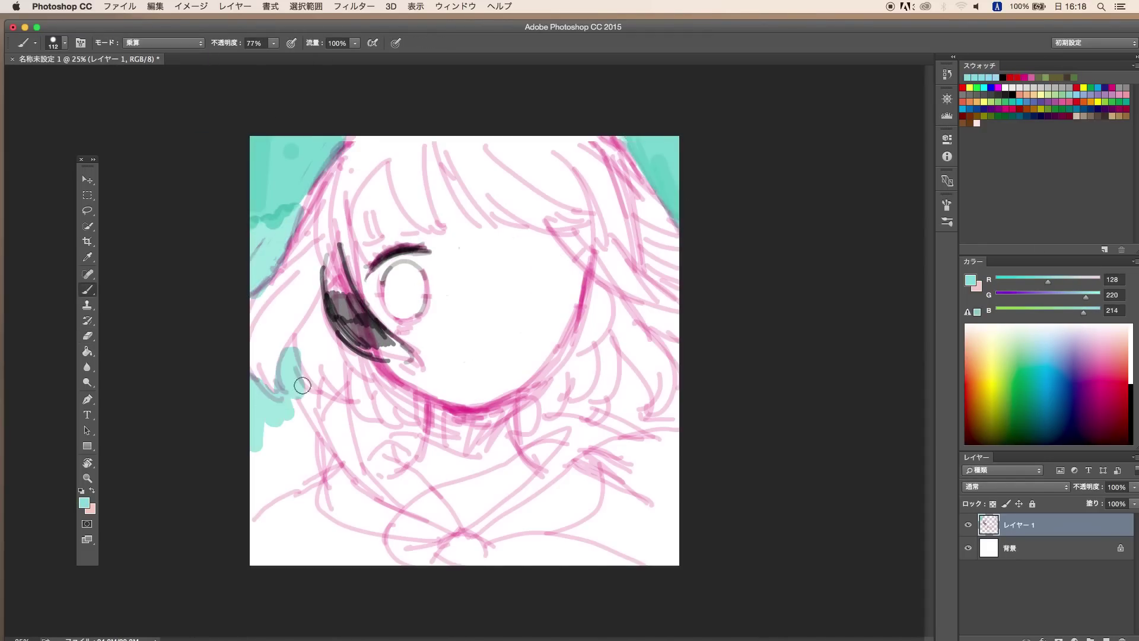
{"action": "left_click_drag", "start_coordinate": [291, 356], "coordinate": [285, 510]}
{"action": "left_click_drag", "start_coordinate": [261, 237], "coordinate": [278, 285]}
{"action": "left_click_drag", "start_coordinate": [619, 460], "coordinate": [569, 409]}
{"action": "left_click_drag", "start_coordinate": [670, 338], "coordinate": [588, 457]}
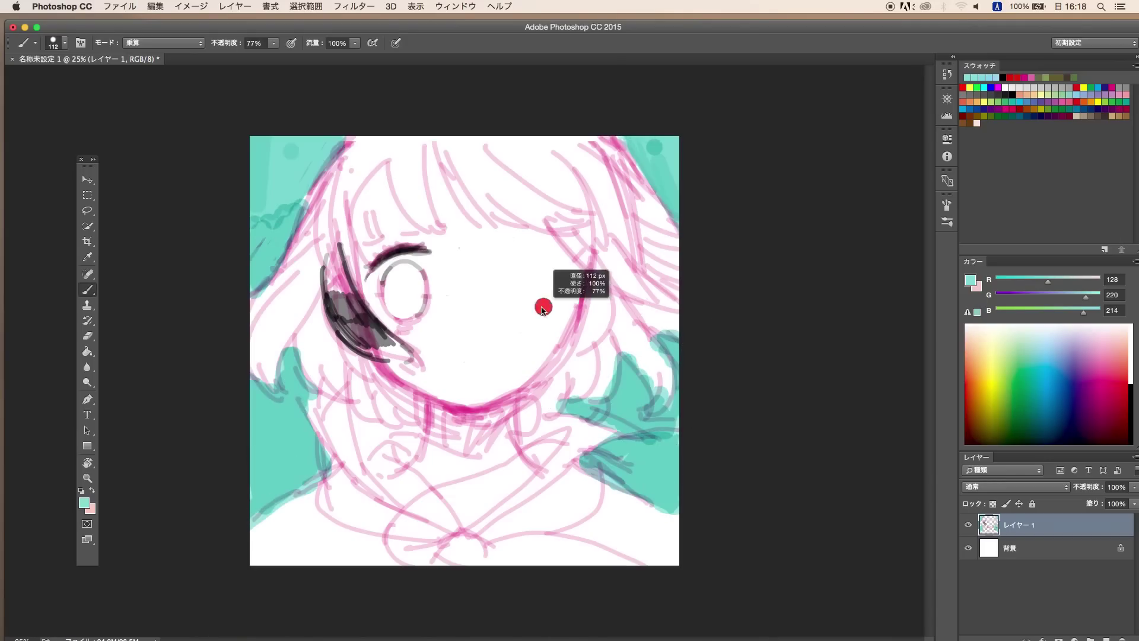
Draw dark purple hair strands beside and above the left eye with a smaller brush.
{"action": "left_click", "coordinate": [356, 321], "text": "alt"}
{"action": "key", "text": "shift+alt+n"}
{"action": "left_click_drag", "start_coordinate": [350, 296], "coordinate": [349, 220]}
{"action": "left_click_drag", "start_coordinate": [423, 147], "coordinate": [440, 225]}
{"action": "left_click_drag", "start_coordinate": [363, 205], "coordinate": [353, 249]}
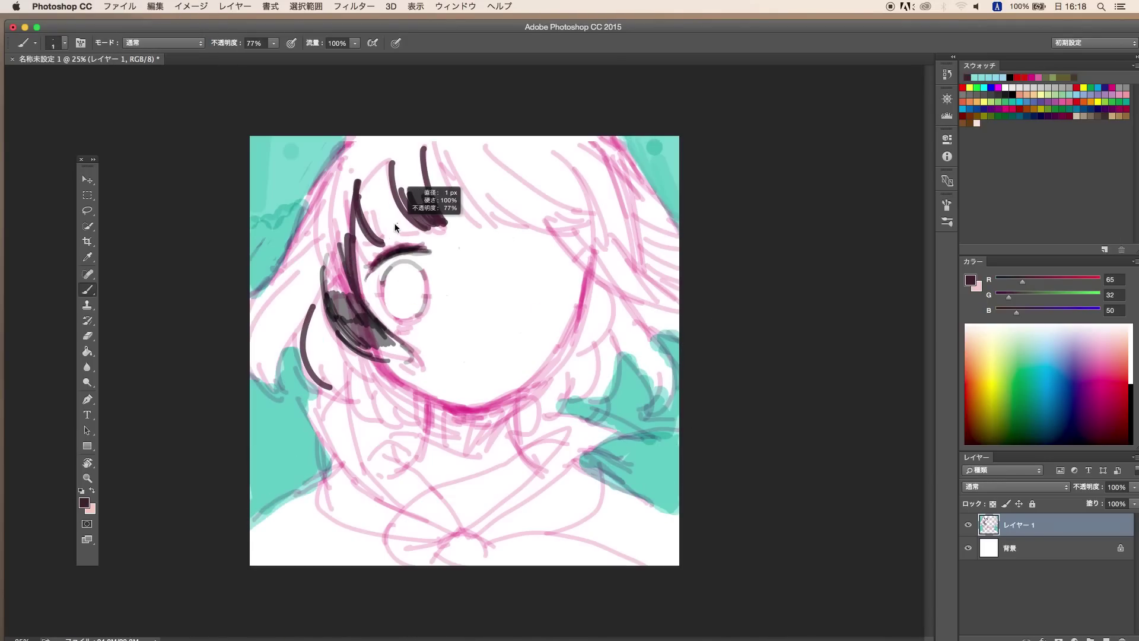
{"action": "left_click_drag", "start_coordinate": [404, 189], "coordinate": [427, 228]}
Hatch black bangs across the top and fill the upper-left hair lock.
{"action": "mouse_move", "coordinate": [457, 156]}
{"action": "left_mouse_down"}
{"action": "mouse_move", "coordinate": [474, 223]}
{"action": "mouse_move", "coordinate": [573, 196]}
{"action": "left_mouse_up"}
{"action": "left_click_drag", "start_coordinate": [474, 177], "coordinate": [563, 202]}
{"action": "left_click_drag", "start_coordinate": [351, 168], "coordinate": [332, 297]}
{"action": "left_click_drag", "start_coordinate": [347, 299], "coordinate": [352, 253]}
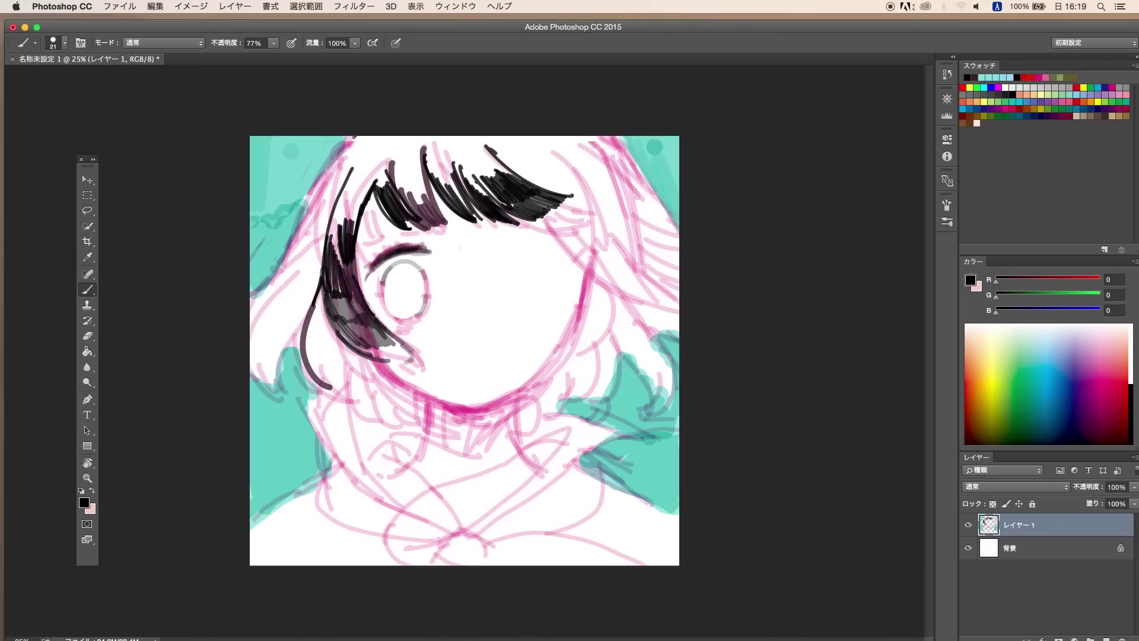
{"action": "left_click_drag", "start_coordinate": [359, 137], "coordinate": [299, 237]}
{"action": "mouse_move", "coordinate": [319, 240]}
{"action": "left_mouse_down"}
{"action": "mouse_move", "coordinate": [252, 302]}
{"action": "mouse_move", "coordinate": [264, 323]}
{"action": "left_mouse_up"}
{"action": "left_click_drag", "start_coordinate": [325, 240], "coordinate": [269, 306]}
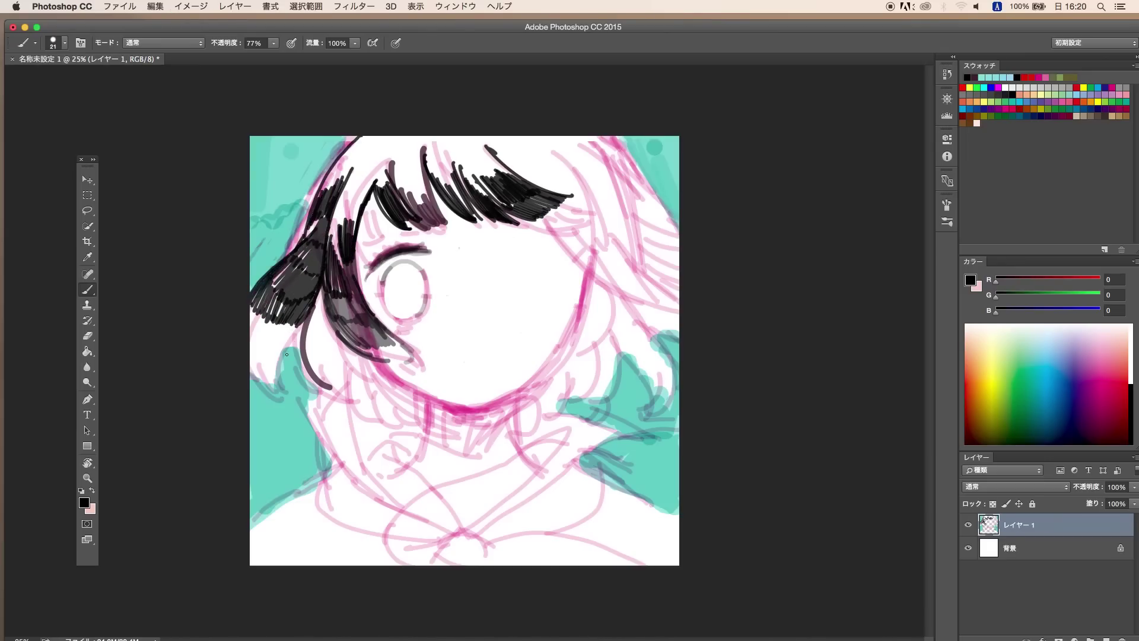
Hatch black strands into the right side of the bangs.
{"action": "left_click_drag", "start_coordinate": [541, 209], "coordinate": [602, 254]}
{"action": "left_click_drag", "start_coordinate": [532, 146], "coordinate": [638, 203]}
{"action": "left_click_drag", "start_coordinate": [558, 219], "coordinate": [628, 202]}
{"action": "left_click_drag", "start_coordinate": [584, 261], "coordinate": [653, 296]}
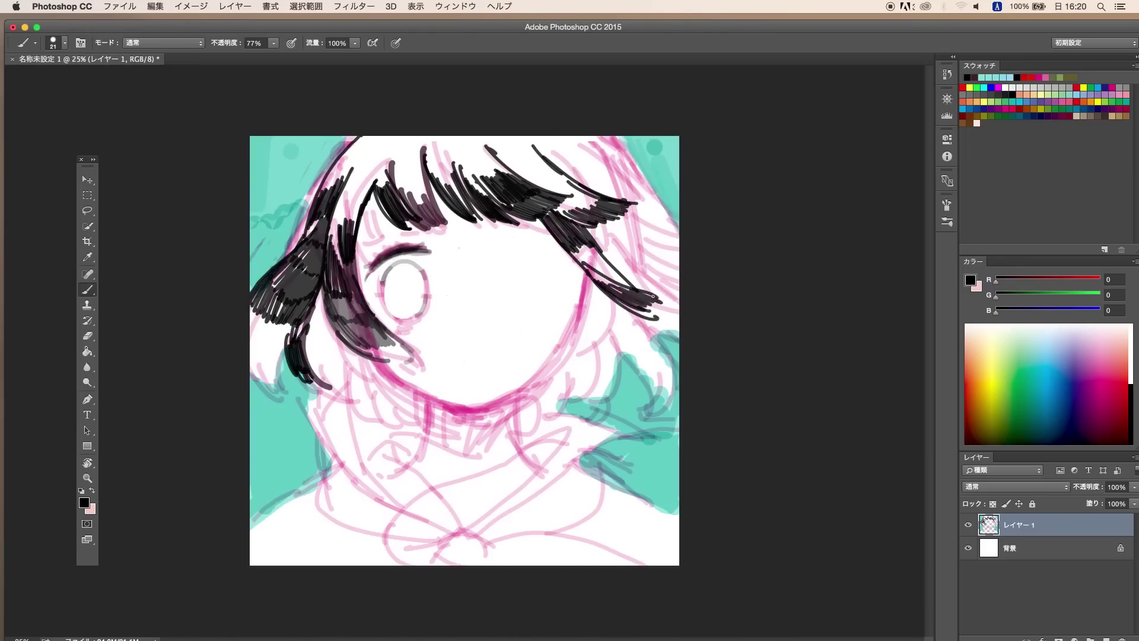
Fill the lower-left, far-left, right-edge and upper-right hair locks with black.
{"action": "left_click_drag", "start_coordinate": [334, 331], "coordinate": [321, 397]}
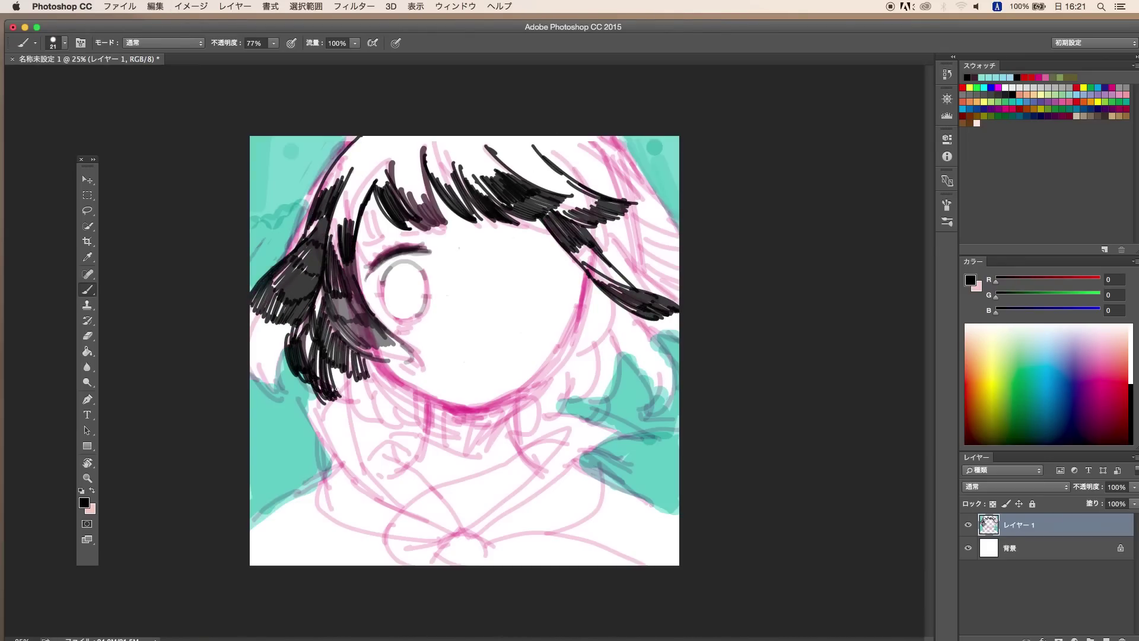
{"action": "left_click_drag", "start_coordinate": [356, 356], "coordinate": [392, 376]}
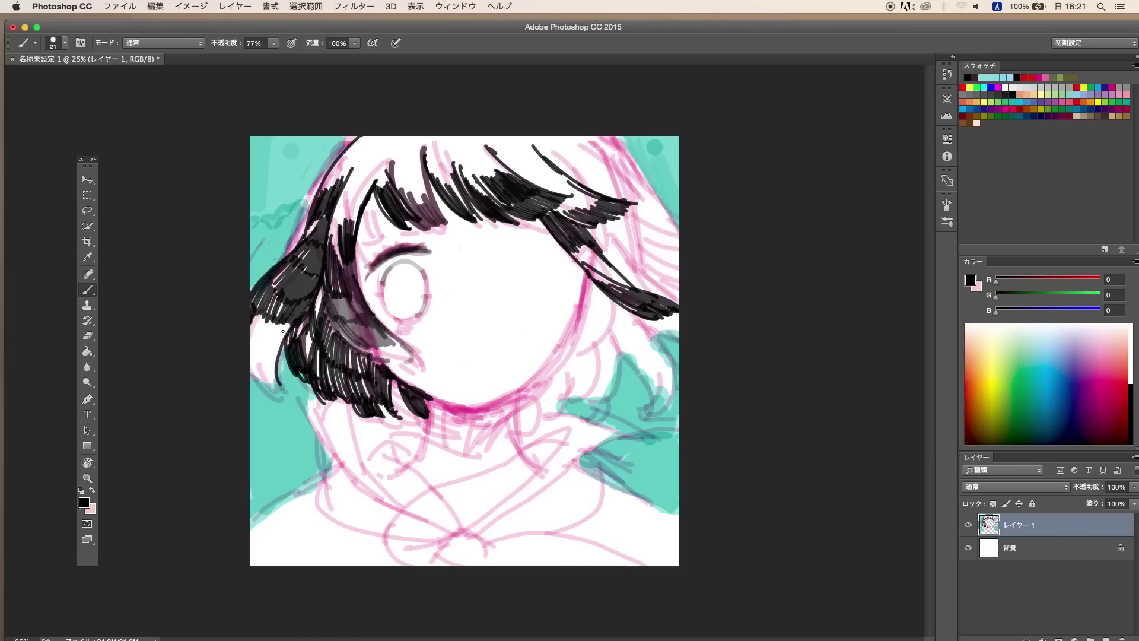
{"action": "left_click_drag", "start_coordinate": [283, 331], "coordinate": [278, 376]}
{"action": "left_click_drag", "start_coordinate": [557, 367], "coordinate": [587, 364]}
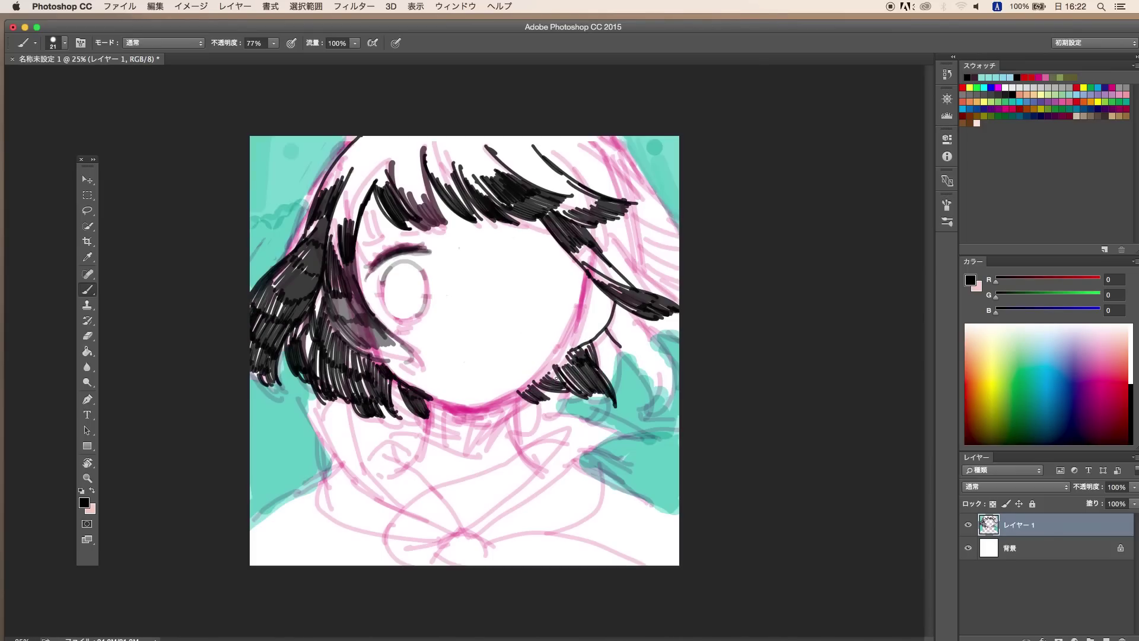
{"action": "mouse_move", "coordinate": [623, 320]}
{"action": "left_mouse_down"}
{"action": "mouse_move", "coordinate": [652, 394]}
{"action": "mouse_move", "coordinate": [682, 344]}
{"action": "left_mouse_up"}
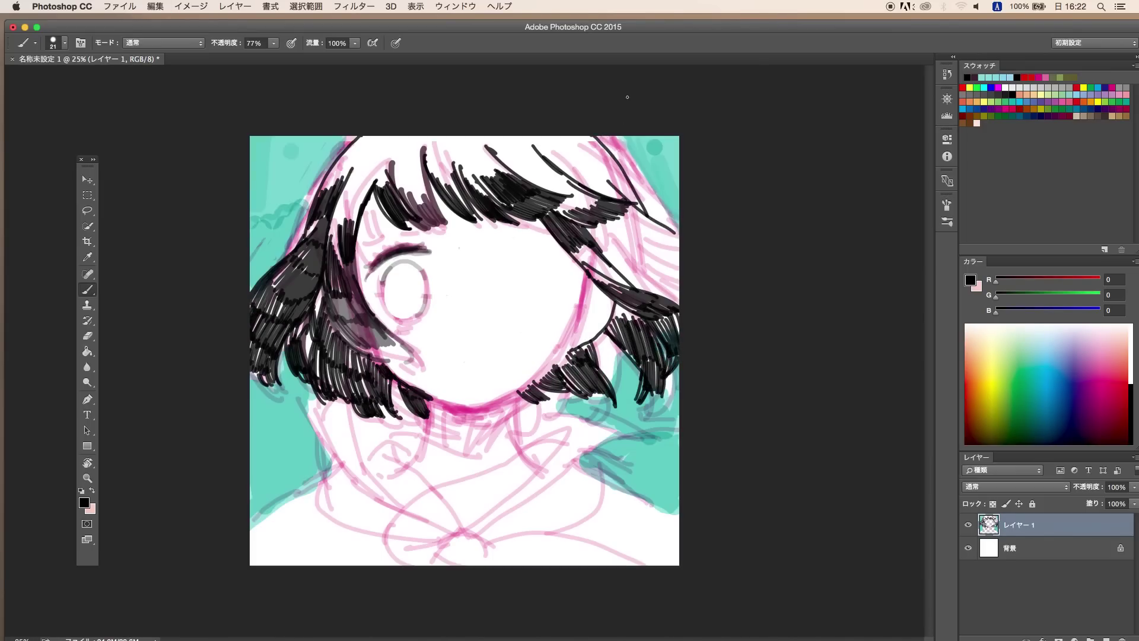
{"action": "mouse_move", "coordinate": [593, 142]}
{"action": "left_mouse_down"}
{"action": "mouse_move", "coordinate": [641, 207]}
{"action": "mouse_move", "coordinate": [653, 267]}
{"action": "left_mouse_up"}
{"action": "left_click_drag", "start_coordinate": [629, 208], "coordinate": [676, 303]}
{"action": "key", "text": "e"}
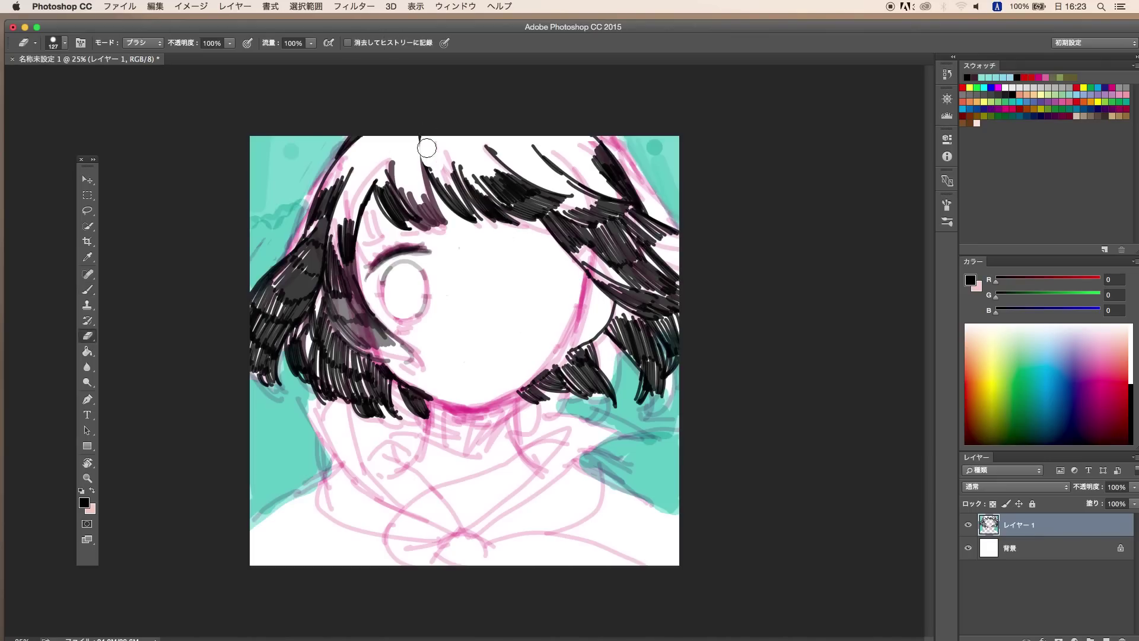
{"action": "key", "text": "b"}
{"action": "left_click_drag", "start_coordinate": [614, 136], "coordinate": [579, 166]}
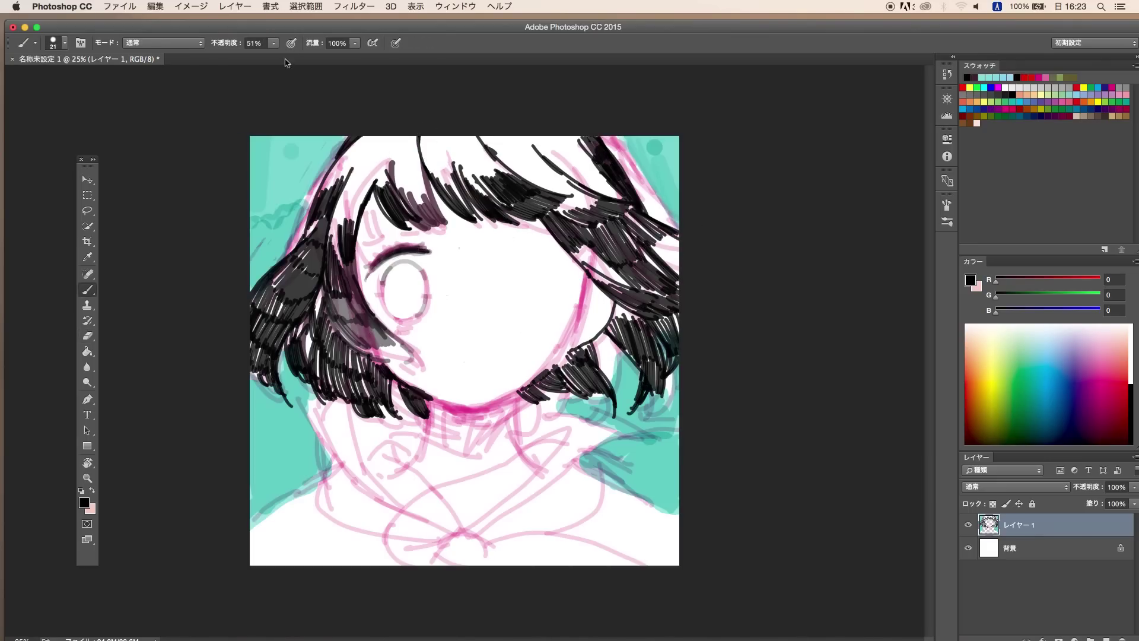
Add grey highlight strokes to the hair.
{"action": "left_click", "coordinate": [356, 314], "text": "alt"}
{"action": "left_click_drag", "start_coordinate": [371, 332], "coordinate": [418, 363]}
{"action": "mouse_move", "coordinate": [462, 159]}
{"action": "left_mouse_down"}
{"action": "mouse_move", "coordinate": [515, 180]}
{"action": "mouse_move", "coordinate": [395, 207]}
{"action": "left_mouse_up"}
{"action": "left_click", "coordinate": [376, 266], "text": "alt"}
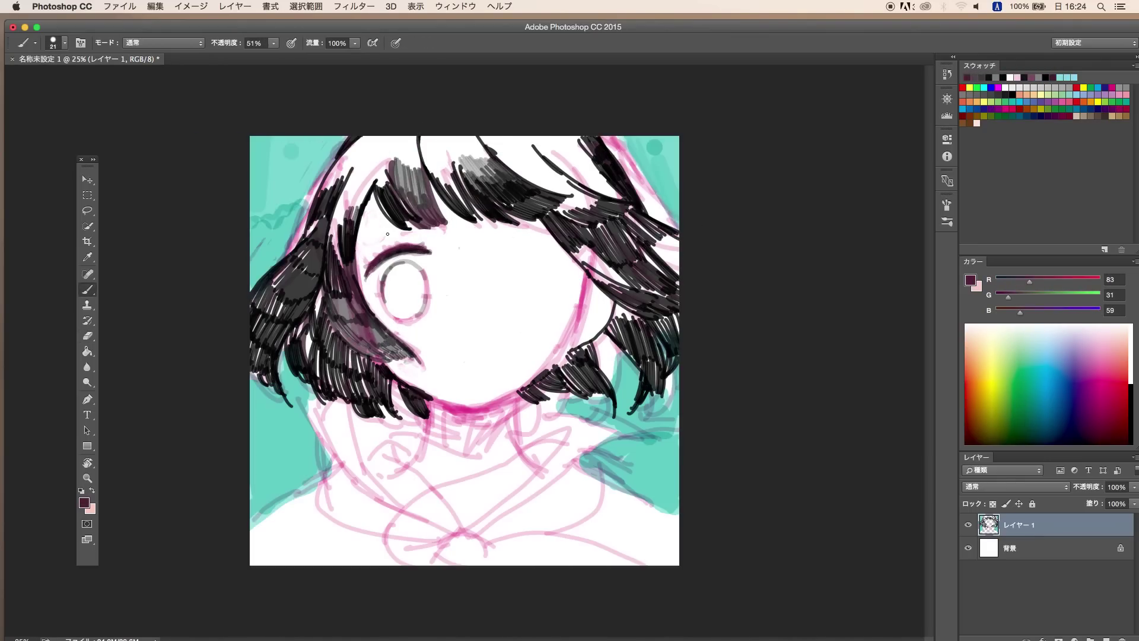
Restroke the left eyebrow thicker in near-black while zoomed in.
{"action": "key", "text": "super+plus"}
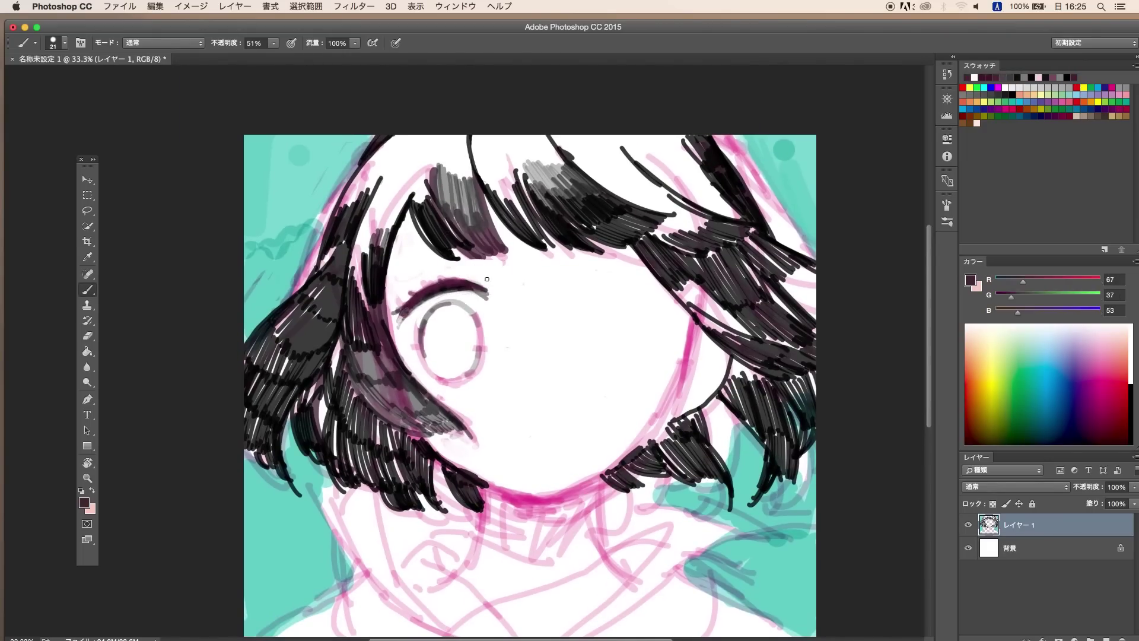
{"action": "left_click", "coordinate": [484, 290], "text": "alt"}
{"action": "mouse_move", "coordinate": [486, 294]}
{"action": "left_mouse_down"}
{"action": "mouse_move", "coordinate": [403, 320]}
{"action": "mouse_move", "coordinate": [484, 294]}
{"action": "left_mouse_up"}
{"action": "key", "text": "super+plus"}
{"action": "left_click_drag", "start_coordinate": [380, 296], "coordinate": [493, 267]}
{"action": "left_click", "coordinate": [381, 295], "text": "alt"}
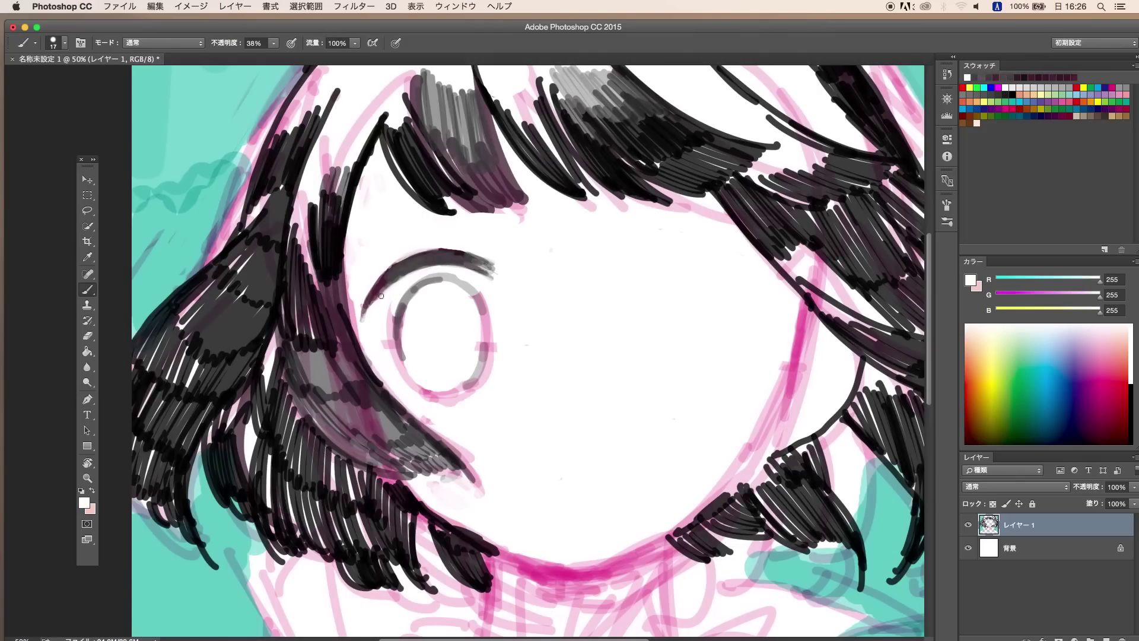
{"action": "mouse_move", "coordinate": [397, 272]}
{"action": "left_mouse_down"}
{"action": "mouse_move", "coordinate": [430, 248]}
{"action": "mouse_move", "coordinate": [365, 253]}
{"action": "mouse_move", "coordinate": [353, 229]}
{"action": "mouse_move", "coordinate": [549, 273]}
{"action": "left_mouse_up"}
{"action": "key", "text": "super+minus"}
{"action": "key", "text": "e"}
{"action": "key", "text": "b"}
Copy the left eye to the right side and merge it into the sketch.
{"action": "key", "text": "super+z"}
{"action": "key", "text": "l"}
{"action": "key", "text": "super+j"}
{"action": "key", "text": "super+e"}
{"action": "key", "text": "super+plus"}
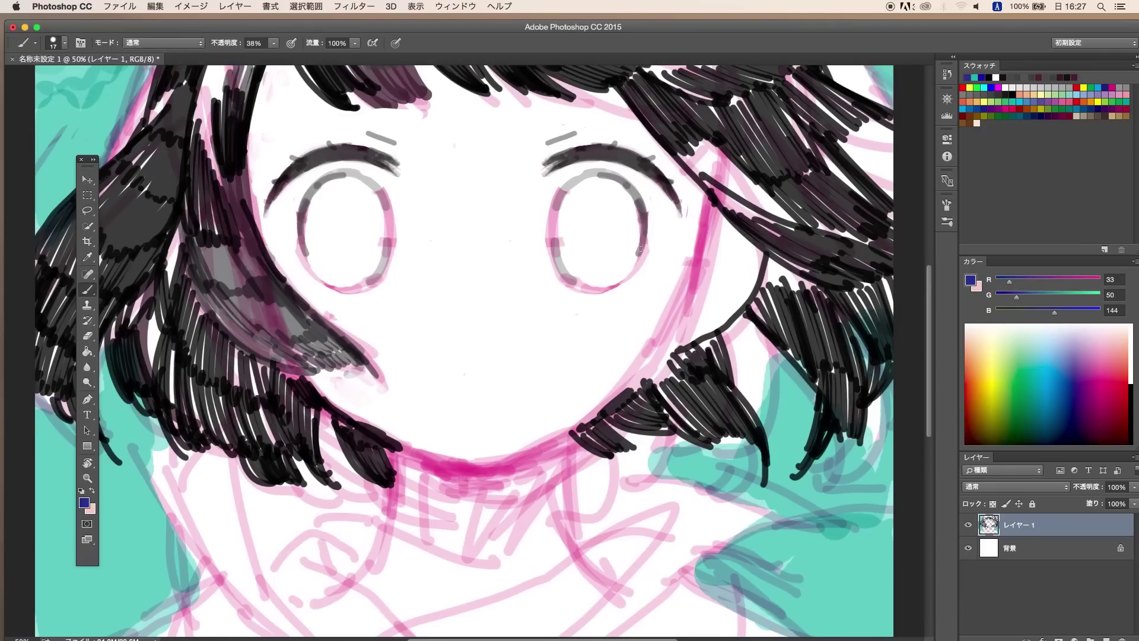
{"action": "key", "text": "b"}
{"action": "left_click", "coordinate": [467, 294], "text": "alt"}
{"action": "key", "text": "super+minus"}
Paint white over the chin line and the pink sketch marks under the chin.
{"action": "left_click", "coordinate": [328, 172], "text": "alt"}
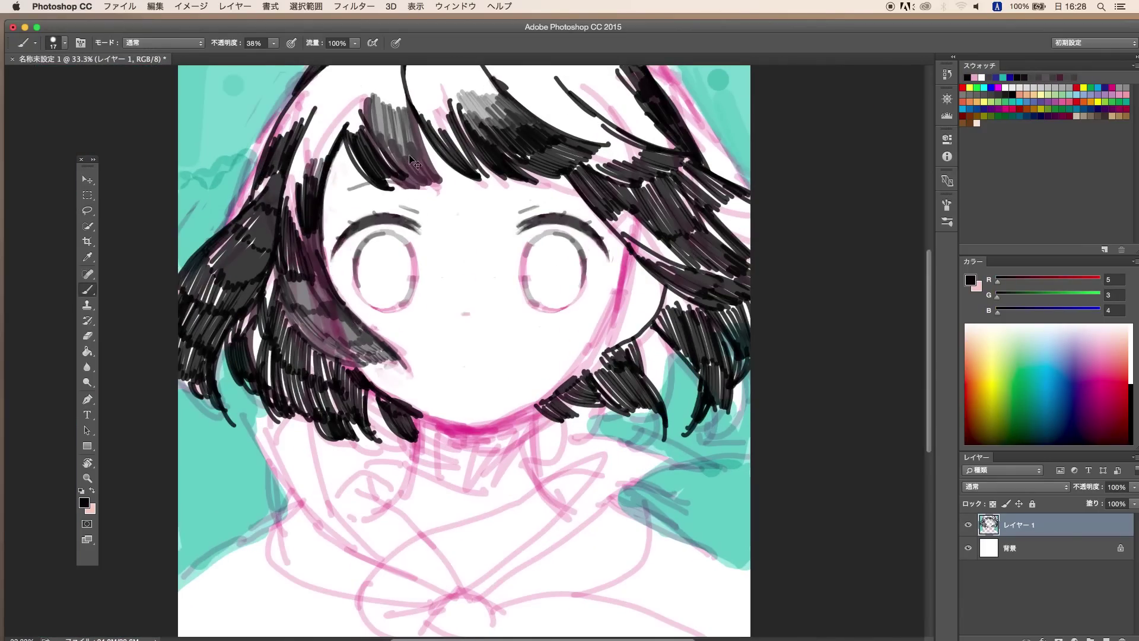
{"action": "left_click", "coordinate": [580, 337], "text": "alt"}
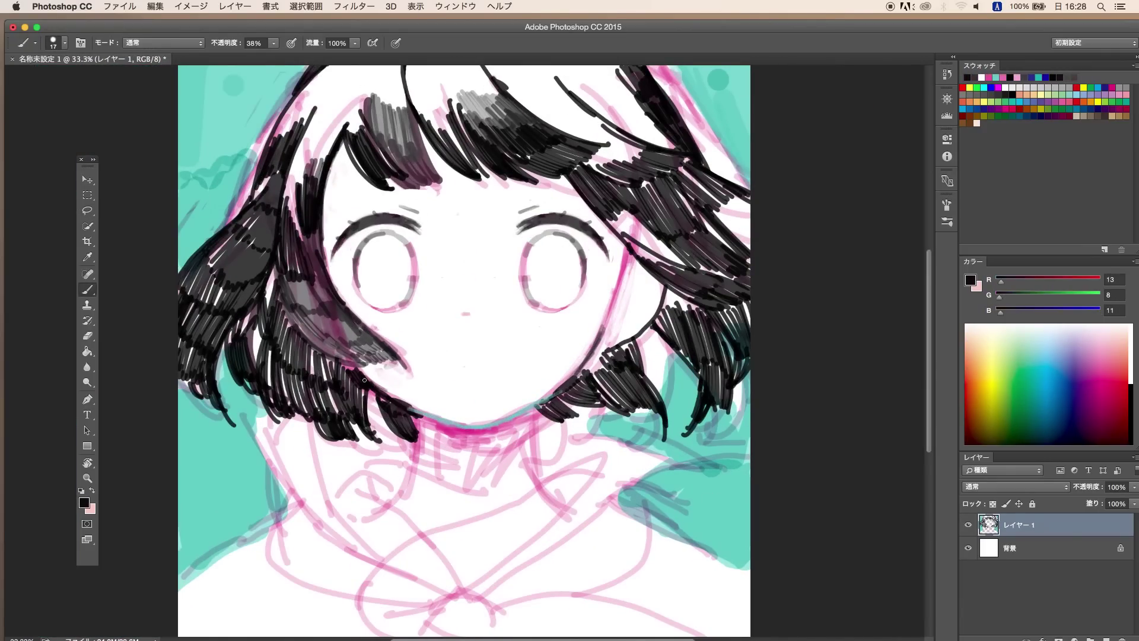
{"action": "left_click", "coordinate": [392, 379], "text": "alt"}
{"action": "mouse_move", "coordinate": [418, 424]}
{"action": "left_mouse_down"}
{"action": "mouse_move", "coordinate": [438, 457]}
{"action": "mouse_move", "coordinate": [522, 433]}
{"action": "mouse_move", "coordinate": [711, 533]}
{"action": "left_mouse_up"}
{"action": "left_click", "coordinate": [420, 419], "text": "alt"}
Whiten beside the shoulder and colour the left iris cyan, purple and green.
{"action": "left_click", "coordinate": [451, 380], "text": "alt"}
{"action": "left_click", "coordinate": [430, 408], "text": "alt"}
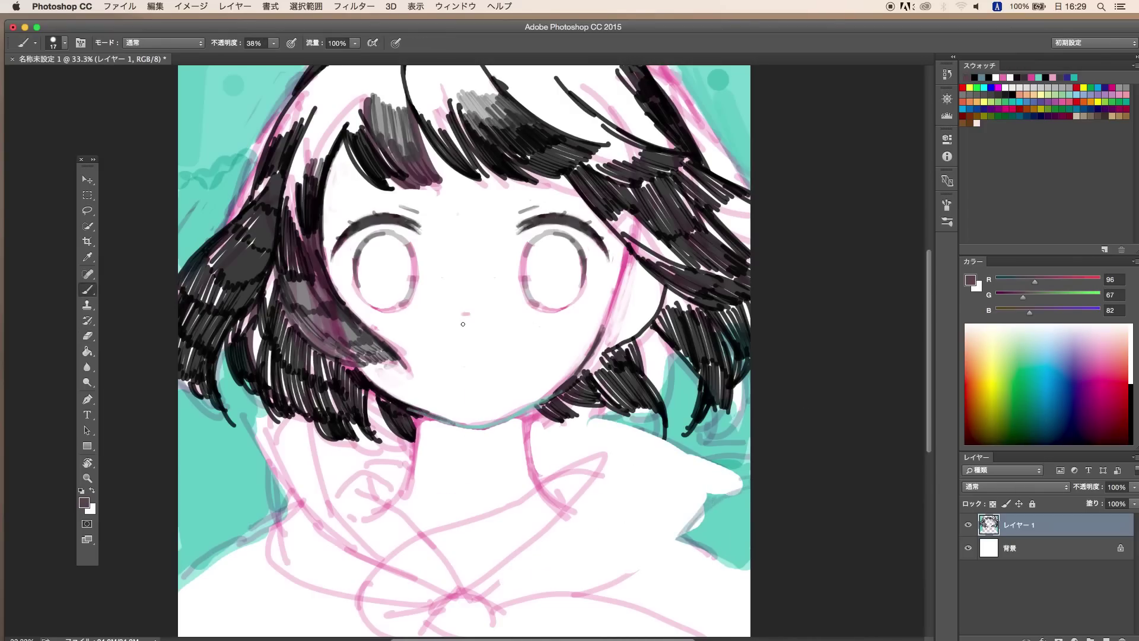
{"action": "left_click", "coordinate": [1044, 361]}
{"action": "left_click", "coordinate": [1086, 368]}
{"action": "mouse_move", "coordinate": [363, 248]}
{"action": "left_mouse_down"}
{"action": "mouse_move", "coordinate": [382, 268]}
{"action": "mouse_move", "coordinate": [410, 271]}
{"action": "mouse_move", "coordinate": [386, 307]}
{"action": "left_mouse_up"}
{"action": "left_click", "coordinate": [1031, 343]}
{"action": "left_click", "coordinate": [370, 287], "text": "alt"}
{"action": "left_click_drag", "start_coordinate": [389, 267], "coordinate": [407, 305]}
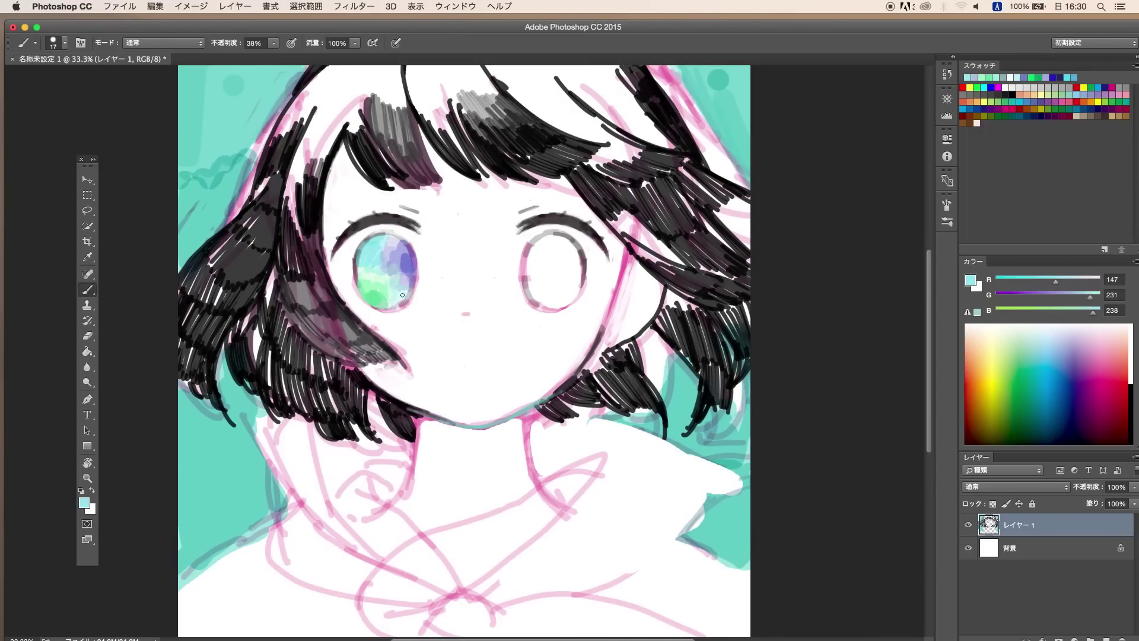
{"action": "left_click", "coordinate": [420, 295], "text": "alt"}
Paint the right iris pink, yellow and orange.
{"action": "left_click", "coordinate": [531, 276], "text": "alt"}
{"action": "left_click", "coordinate": [570, 272], "text": "alt"}
{"action": "mouse_move", "coordinate": [554, 264]}
{"action": "left_mouse_down"}
{"action": "mouse_move", "coordinate": [582, 285]}
{"action": "mouse_move", "coordinate": [540, 299]}
{"action": "left_mouse_up"}
{"action": "left_click", "coordinate": [537, 291], "text": "alt"}
{"action": "mouse_move", "coordinate": [534, 235]}
{"action": "left_mouse_down"}
{"action": "mouse_move", "coordinate": [557, 254]}
{"action": "mouse_move", "coordinate": [537, 267]}
{"action": "left_mouse_up"}
{"action": "left_click", "coordinate": [547, 289], "text": "alt"}
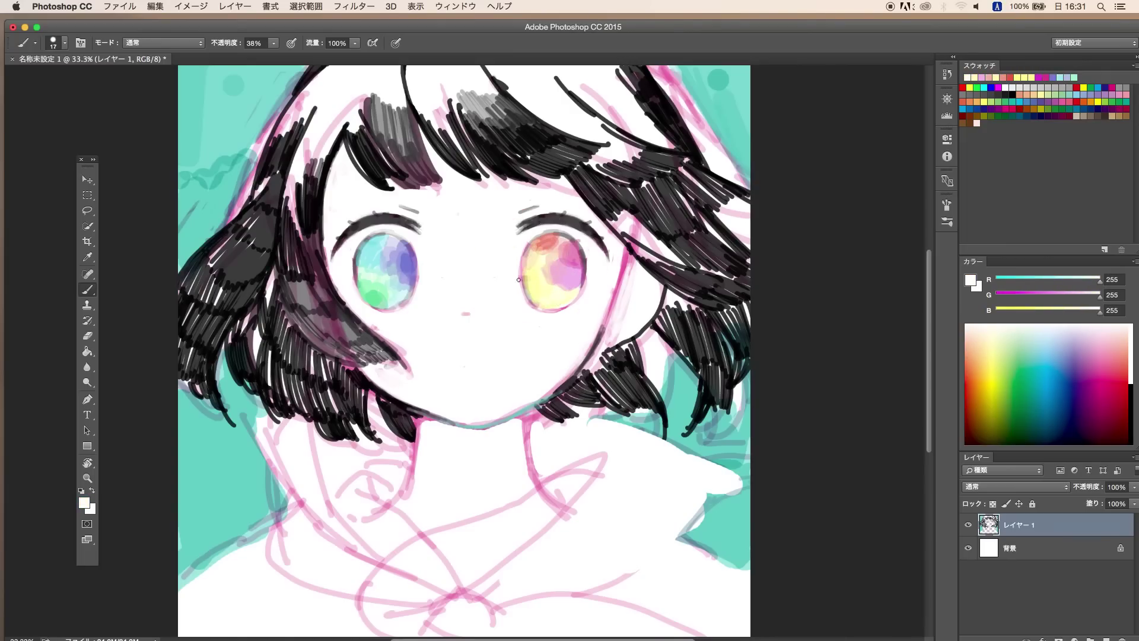
{"action": "left_click", "coordinate": [543, 258], "text": "alt"}
Add a dark grey pupil and light cyan touches to the left eye.
{"action": "left_click", "coordinate": [388, 228], "text": "alt"}
{"action": "left_click_drag", "start_coordinate": [382, 267], "coordinate": [380, 237]}
{"action": "left_click", "coordinate": [385, 243], "text": "alt"}
{"action": "left_click", "coordinate": [380, 267], "text": "alt"}
{"action": "left_click", "coordinate": [385, 239], "text": "alt"}
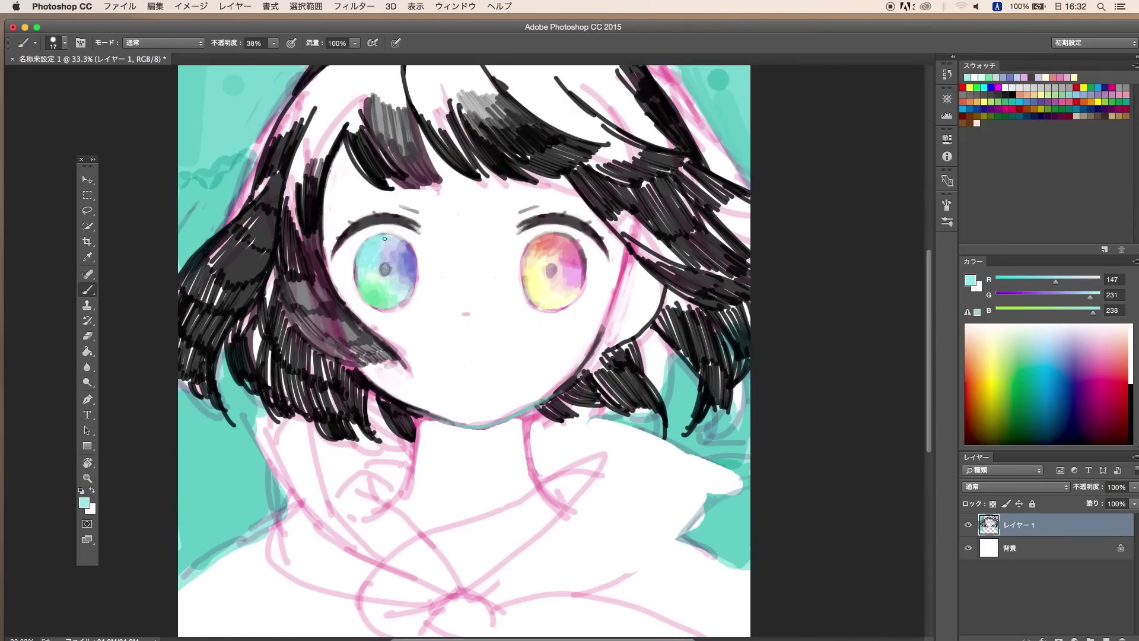
Draw a small pink mouth, then undo a dark stroke along the bang tips.
{"action": "left_click", "coordinate": [566, 261], "text": "alt"}
{"action": "left_click_drag", "start_coordinate": [452, 376], "coordinate": [472, 373]}
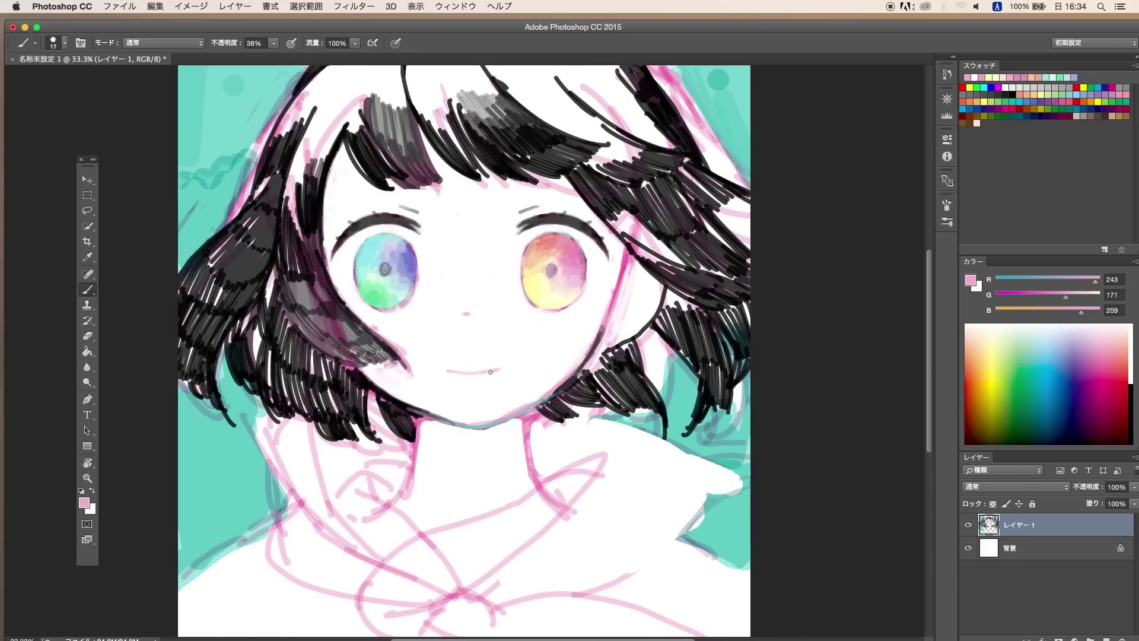
{"action": "left_click", "coordinate": [591, 177], "text": "alt"}
{"action": "left_click_drag", "start_coordinate": [344, 195], "coordinate": [418, 182]}
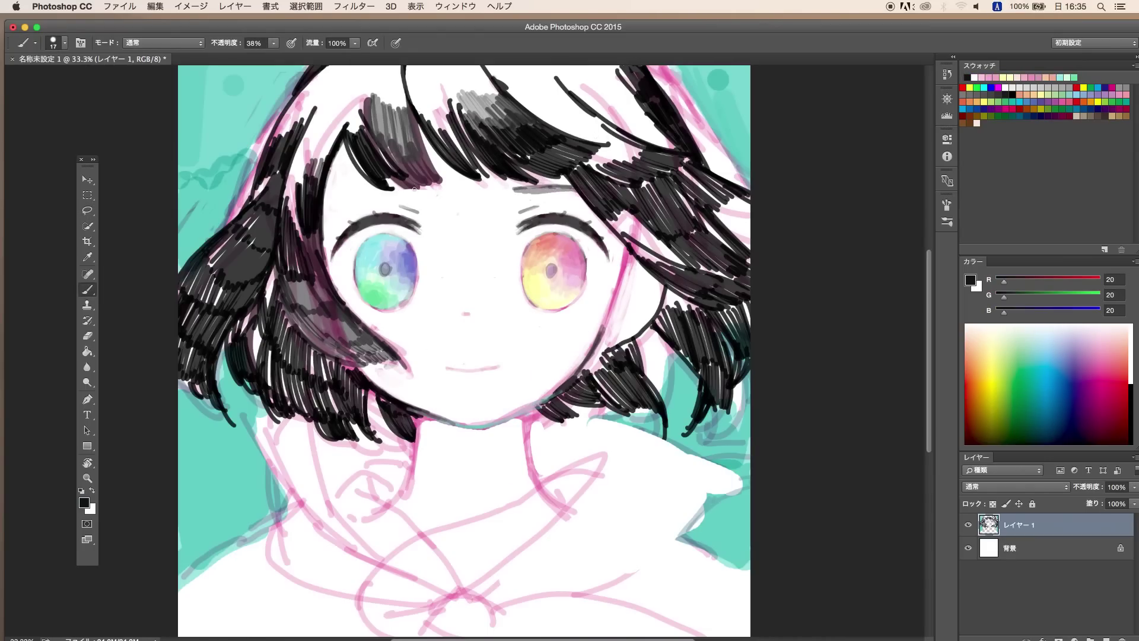
{"action": "key", "text": "ctrl+z"}
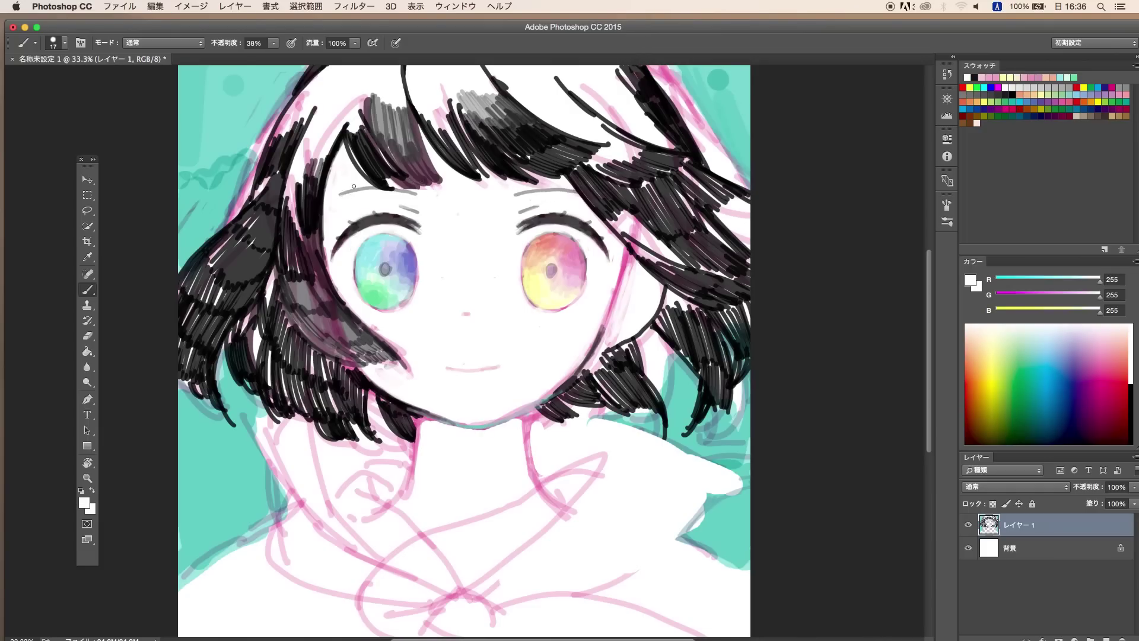
Sample the grey and redraw both eyebrows.
{"action": "left_click", "coordinate": [368, 191], "text": "alt"}
{"action": "left_click_drag", "start_coordinate": [341, 192], "coordinate": [418, 195]}
{"action": "left_click_drag", "start_coordinate": [566, 189], "coordinate": [519, 192]}
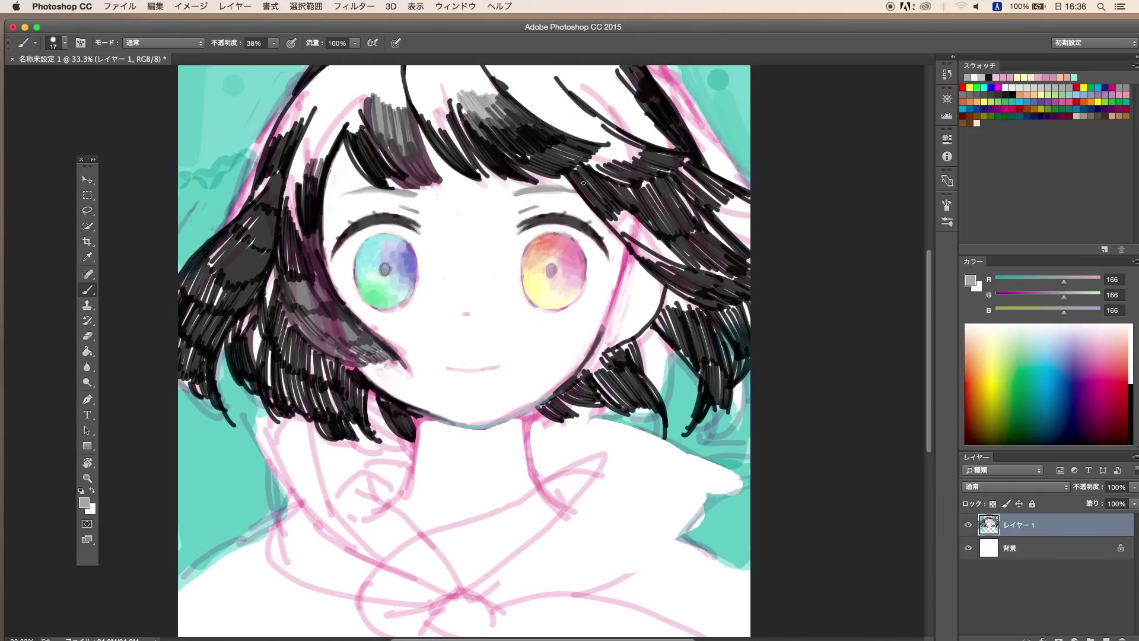
Paint teal background colour over the upper hair edges and lower-right collar area.
{"action": "left_click_drag", "start_coordinate": [410, 136], "coordinate": [449, 95]}
{"action": "left_click_drag", "start_coordinate": [273, 145], "coordinate": [314, 94]}
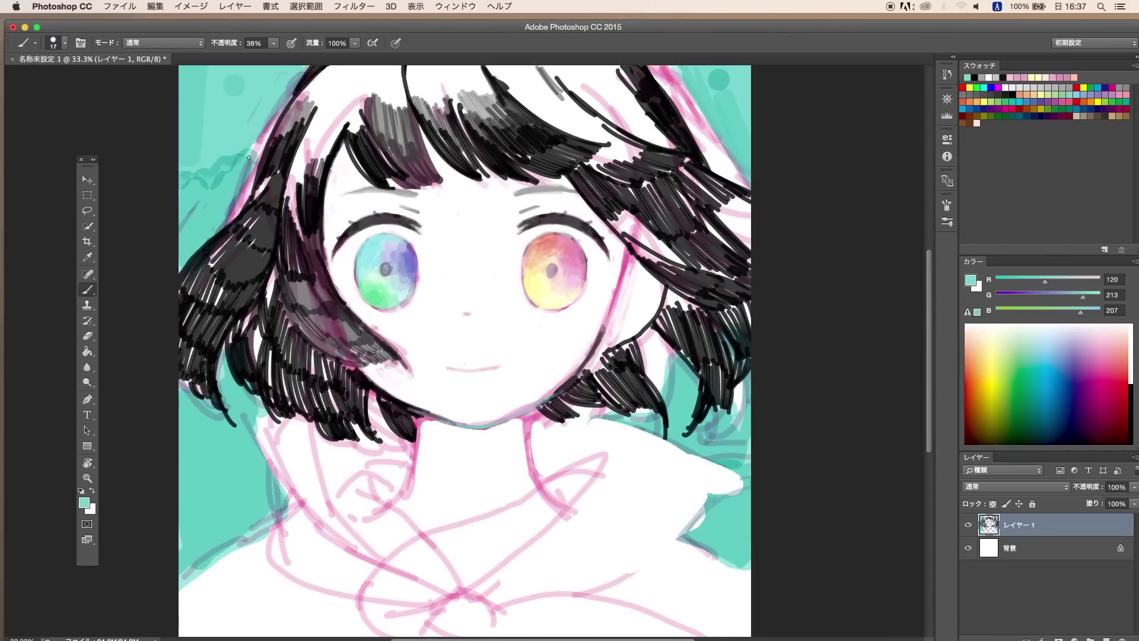
{"action": "left_click", "coordinate": [699, 100], "text": "alt"}
{"action": "left_click_drag", "start_coordinate": [698, 101], "coordinate": [730, 172]}
{"action": "left_click", "coordinate": [190, 158], "text": "alt"}
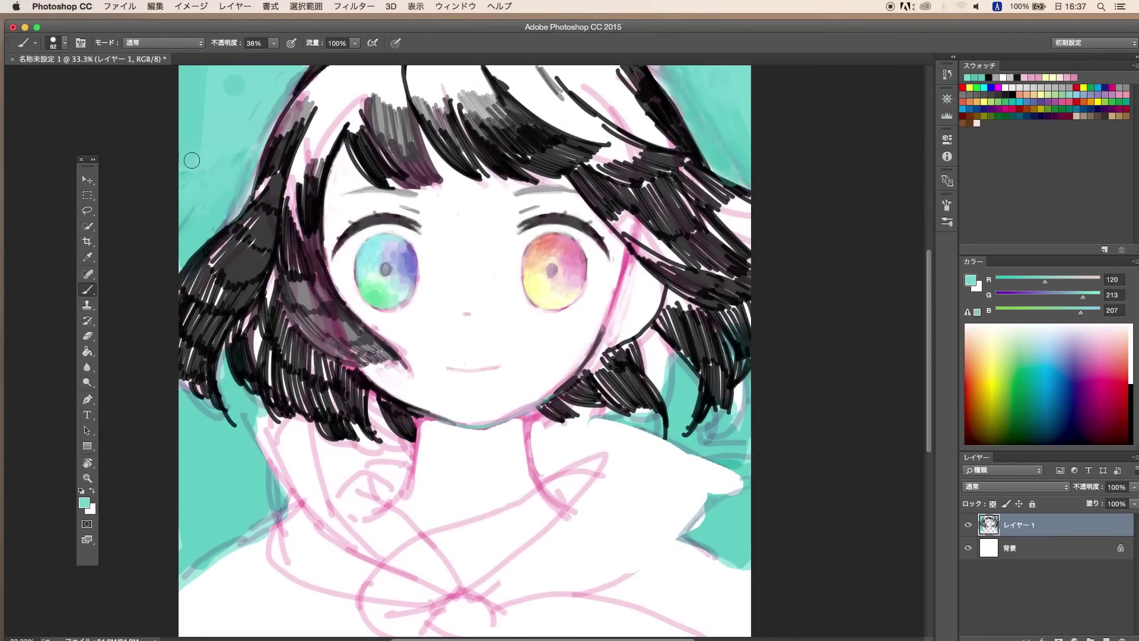
{"action": "left_click_drag", "start_coordinate": [658, 344], "coordinate": [724, 519]}
Fill the white gaps in the top and upper-right hair with translucent dark grey.
{"action": "left_click", "coordinate": [665, 303], "text": "alt"}
{"action": "left_click_drag", "start_coordinate": [670, 291], "coordinate": [617, 356]}
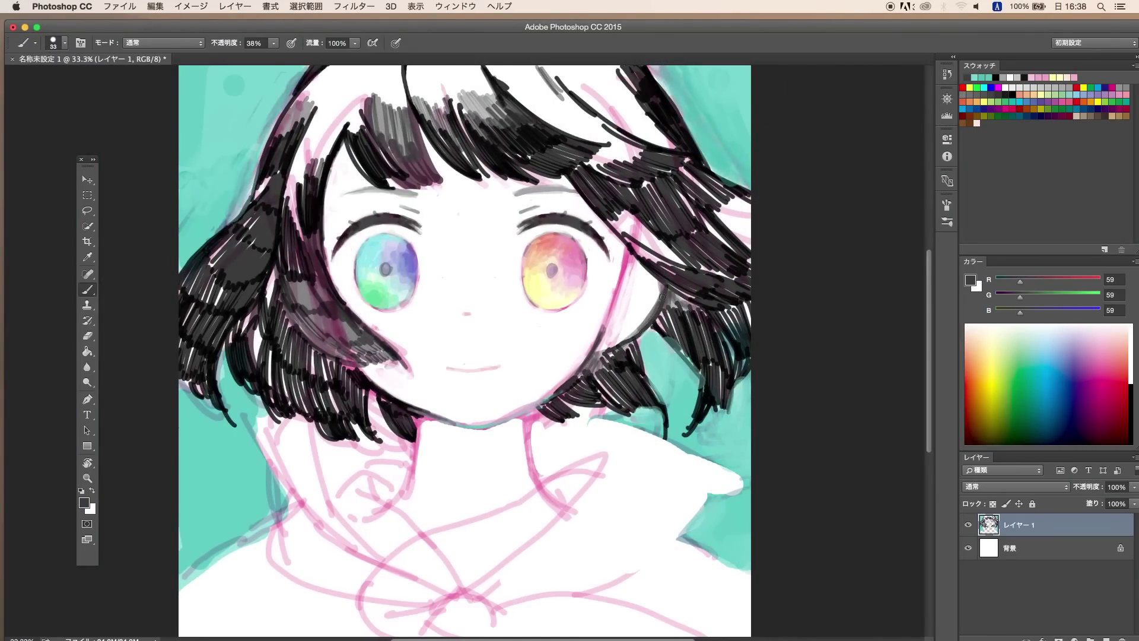
{"action": "left_click_drag", "start_coordinate": [683, 202], "coordinate": [610, 267]}
{"action": "left_click_drag", "start_coordinate": [644, 130], "coordinate": [593, 167]}
{"action": "left_click_drag", "start_coordinate": [673, 107], "coordinate": [570, 178]}
{"action": "left_click_drag", "start_coordinate": [676, 65], "coordinate": [737, 222]}
{"action": "mouse_move", "coordinate": [338, 68]}
{"action": "left_mouse_down"}
{"action": "mouse_move", "coordinate": [291, 195]}
{"action": "mouse_move", "coordinate": [320, 175]}
{"action": "mouse_move", "coordinate": [593, 130]}
{"action": "left_mouse_up"}
{"action": "left_click_drag", "start_coordinate": [561, 68], "coordinate": [635, 121]}
Raise brush opacity and size, then block in the collar and top in grey.
{"action": "key", "text": "5"}
{"action": "key", "text": "8"}
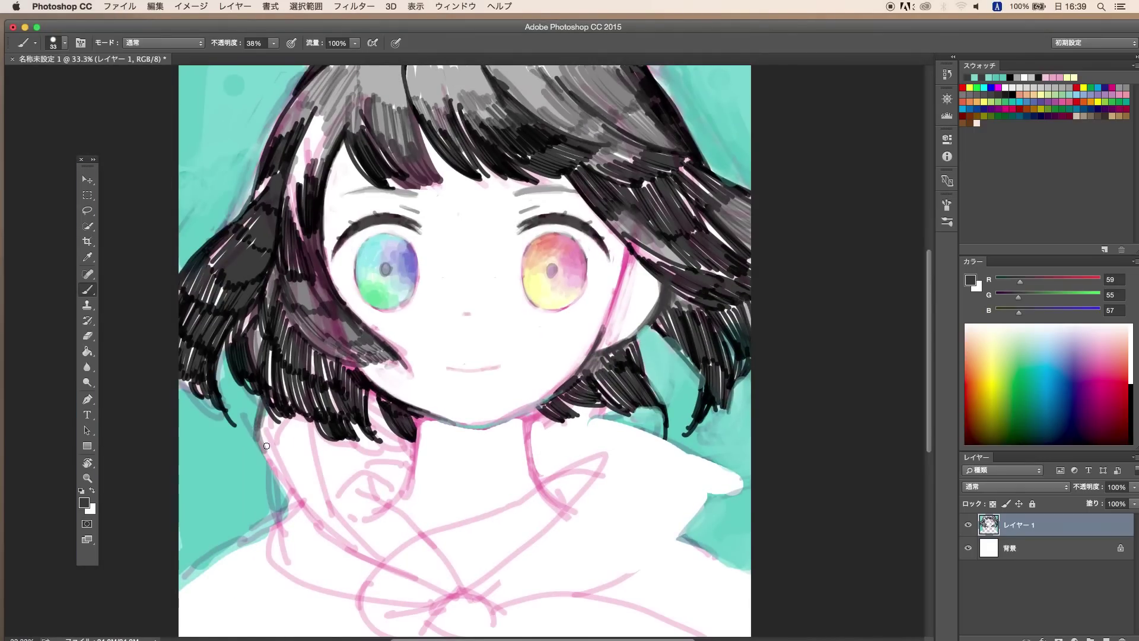
{"action": "mouse_move", "coordinate": [261, 403]}
{"action": "left_mouse_down"}
{"action": "mouse_move", "coordinate": [448, 584]}
{"action": "mouse_move", "coordinate": [564, 433]}
{"action": "mouse_move", "coordinate": [735, 492]}
{"action": "left_mouse_up"}
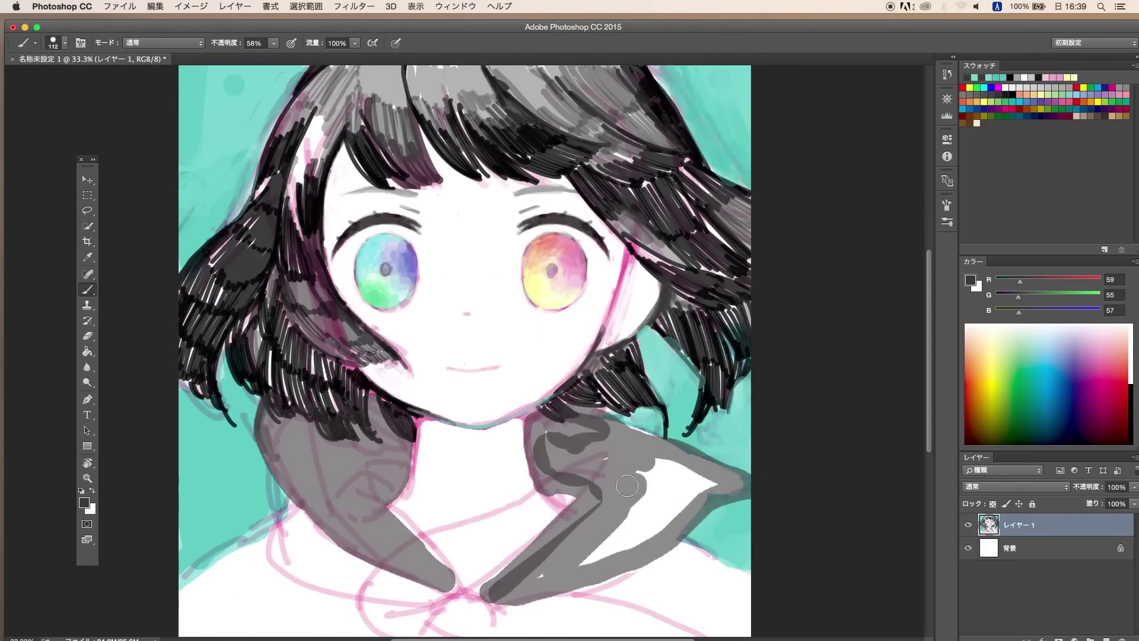
{"action": "left_click_drag", "start_coordinate": [623, 534], "coordinate": [741, 629]}
{"action": "left_click_drag", "start_coordinate": [356, 534], "coordinate": [191, 612]}
{"action": "left_click_drag", "start_coordinate": [285, 593], "coordinate": [602, 608]}
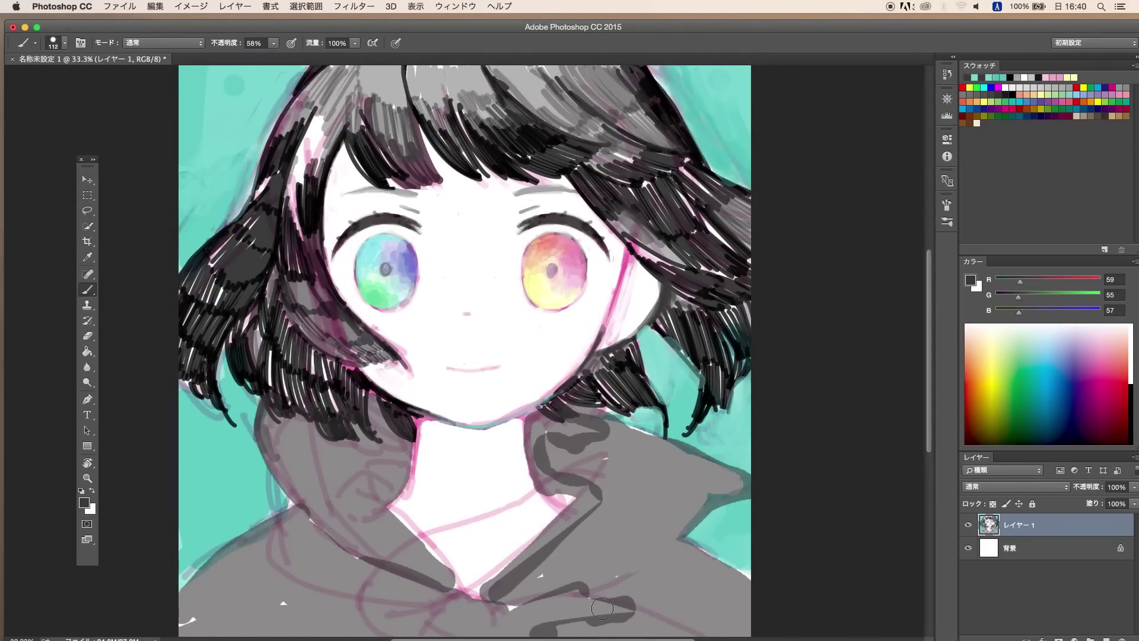
Darken the collar by the neck and the lower top with a darker grey.
{"action": "key", "text": "bracketleft"}
{"action": "key", "text": "bracketleft"}
{"action": "key", "text": "bracketleft"}
{"action": "left_click", "coordinate": [392, 513], "text": "alt"}
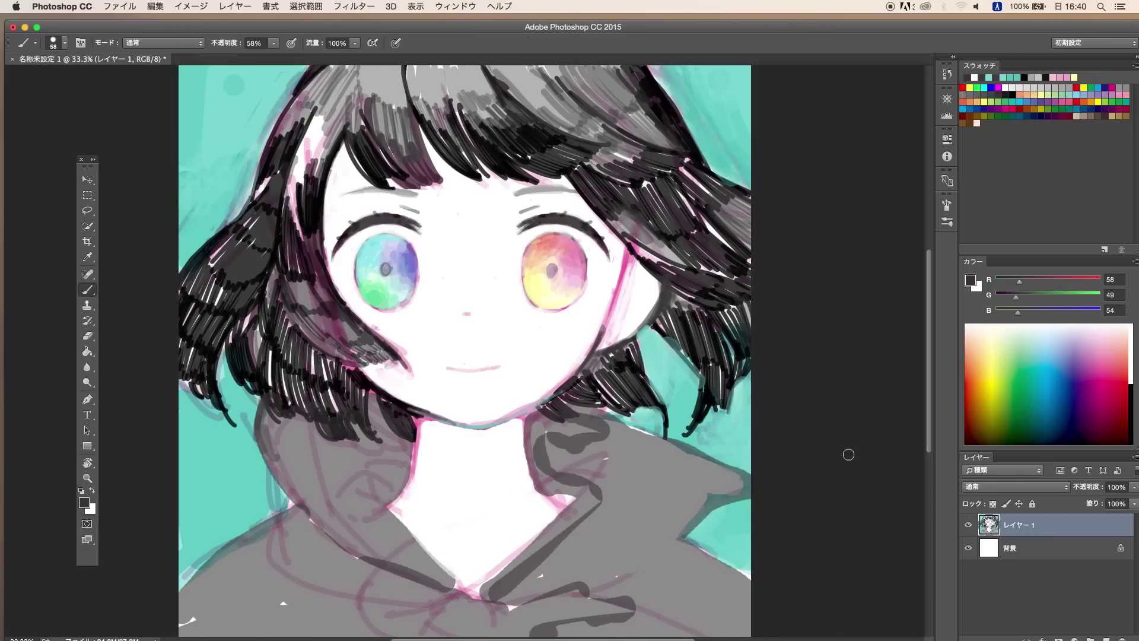
{"action": "mouse_move", "coordinate": [279, 410]}
{"action": "left_mouse_down"}
{"action": "mouse_move", "coordinate": [362, 543]}
{"action": "mouse_move", "coordinate": [457, 587]}
{"action": "left_mouse_up"}
{"action": "left_click_drag", "start_coordinate": [537, 421], "coordinate": [551, 592]}
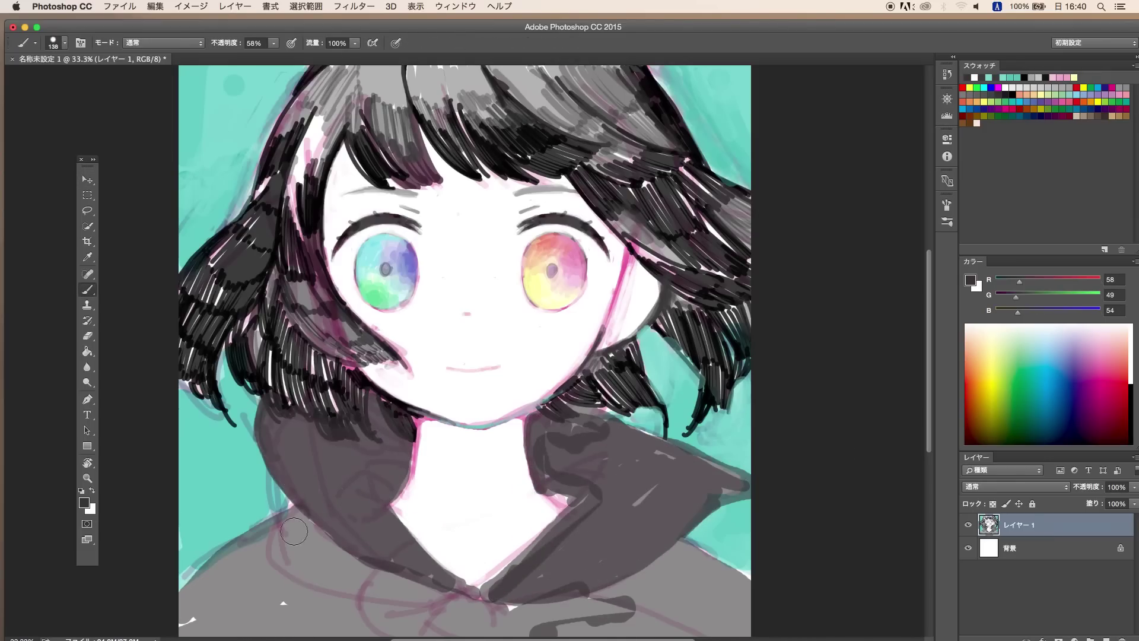
{"action": "left_click_drag", "start_coordinate": [293, 531], "coordinate": [741, 617]}
With a smaller brush, shade the left and right collar folds in dark grey.
{"action": "key", "text": "bracketleft"}
{"action": "key", "text": "bracketleft"}
{"action": "key", "text": "bracketleft"}
{"action": "left_click", "coordinate": [556, 454], "text": "alt"}
{"action": "left_click_drag", "start_coordinate": [394, 501], "coordinate": [404, 460]}
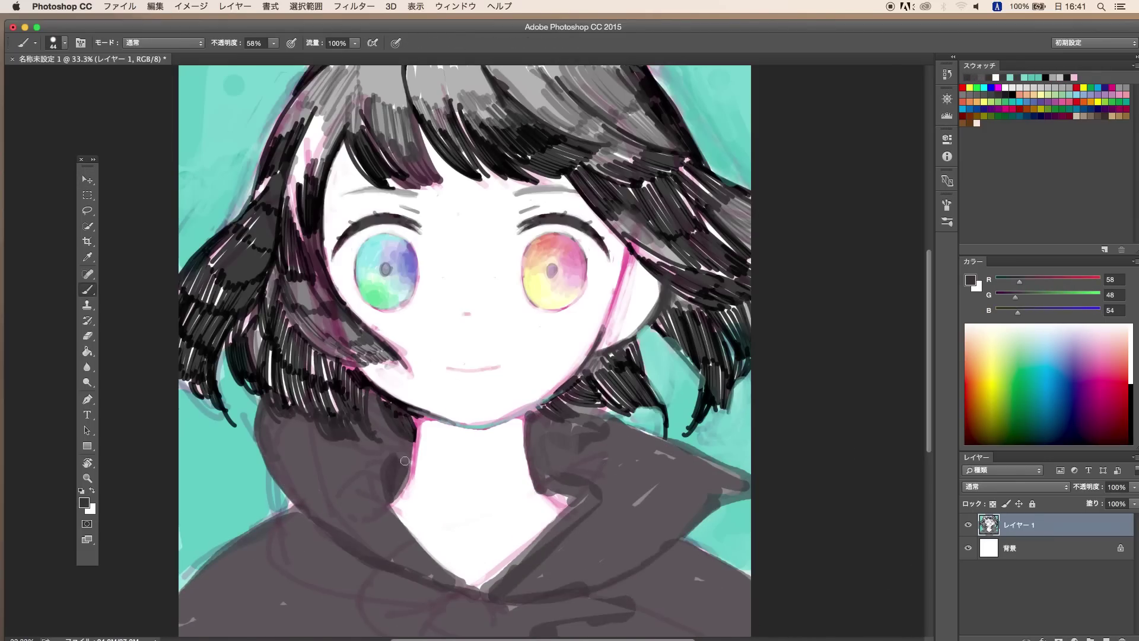
{"action": "left_click_drag", "start_coordinate": [537, 459], "coordinate": [585, 498]}
{"action": "left_click", "coordinate": [597, 522], "text": "alt"}
{"action": "mouse_move", "coordinate": [314, 427]}
{"action": "left_mouse_down"}
{"action": "mouse_move", "coordinate": [417, 561]}
{"action": "mouse_move", "coordinate": [273, 534]}
{"action": "left_mouse_up"}
{"action": "left_click_drag", "start_coordinate": [249, 587], "coordinate": [368, 552]}
{"action": "left_click_drag", "start_coordinate": [534, 425], "coordinate": [605, 493]}
{"action": "left_click_drag", "start_coordinate": [622, 539], "coordinate": [747, 486]}
Deepen the right side of the collar in the dark garment colour.
{"action": "left_click", "coordinate": [666, 458], "text": "alt"}
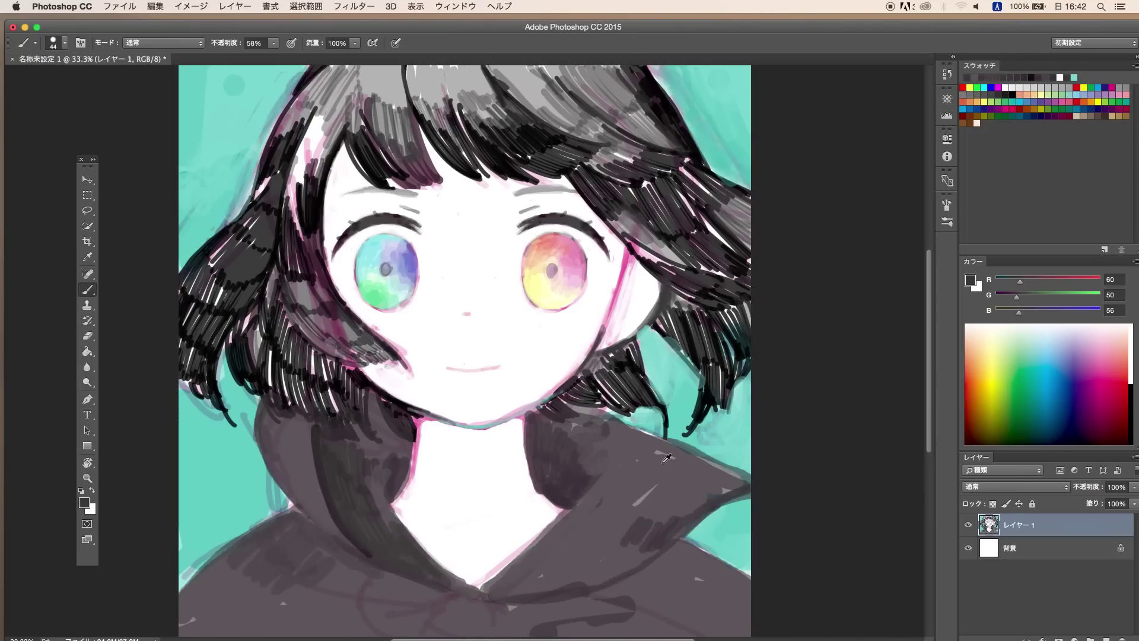
{"action": "left_click_drag", "start_coordinate": [666, 458], "coordinate": [741, 436]}
{"action": "left_click_drag", "start_coordinate": [706, 499], "coordinate": [522, 569]}
{"action": "left_click_drag", "start_coordinate": [614, 563], "coordinate": [501, 593]}
{"action": "key", "text": "7"}
{"action": "key", "text": "7"}
{"action": "key", "text": "bracketleft"}
{"action": "key", "text": "bracketleft"}
{"action": "left_click", "coordinate": [421, 421], "text": "alt"}
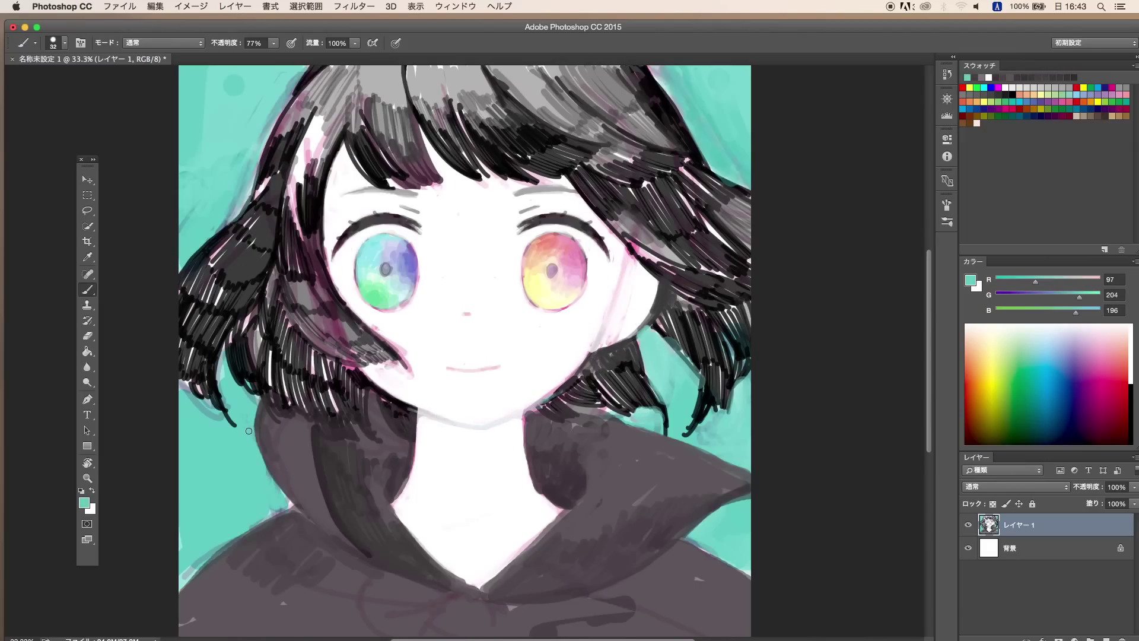
At lower opacity, shade the hair beside the left cheek with purple-mauve.
{"action": "key", "text": "4"}
{"action": "key", "text": "9"}
{"action": "left_click", "coordinate": [353, 332], "text": "alt"}
{"action": "left_click_drag", "start_coordinate": [353, 333], "coordinate": [285, 261]}
{"action": "left_click_drag", "start_coordinate": [332, 350], "coordinate": [315, 410]}
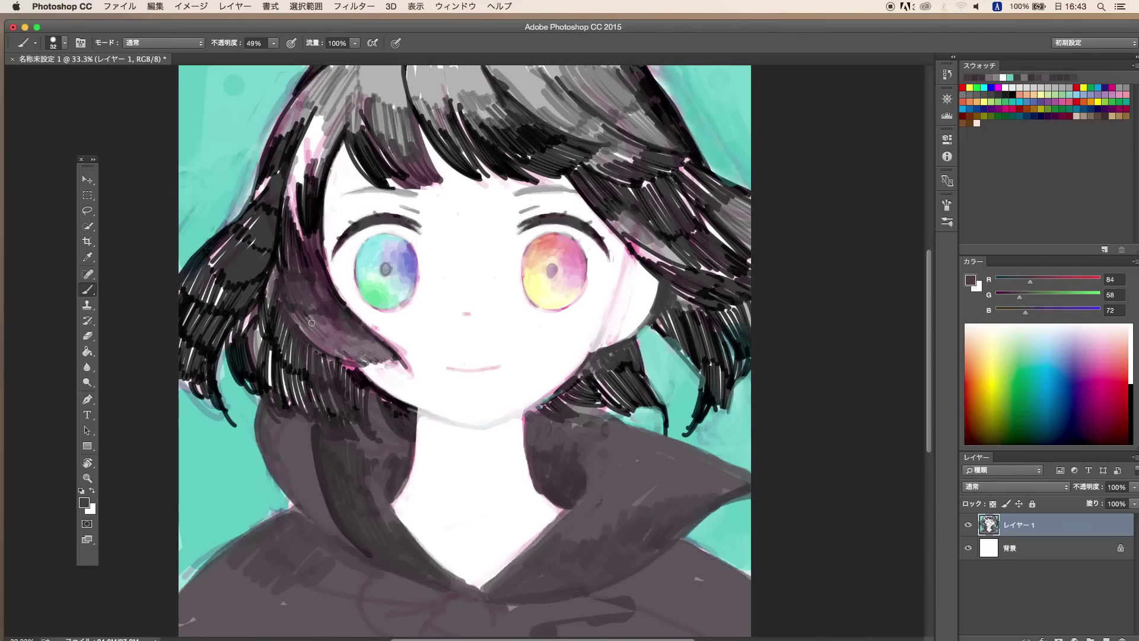
{"action": "mouse_move", "coordinate": [279, 303]}
{"action": "left_mouse_down"}
{"action": "mouse_move", "coordinate": [308, 344]}
{"action": "mouse_move", "coordinate": [409, 362]}
{"action": "left_mouse_up"}
Refine the left iris by sampling its purple and lighter blue tones.
{"action": "left_click", "coordinate": [418, 347], "text": "alt"}
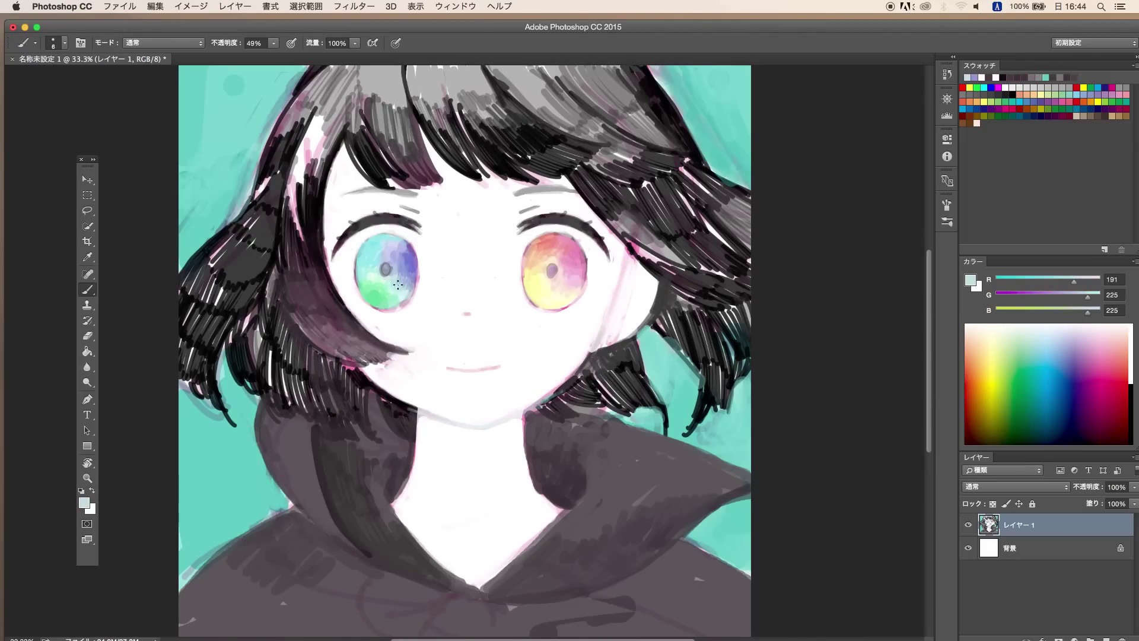
{"action": "key", "text": "e"}
{"action": "key", "text": "ctrl+minus"}
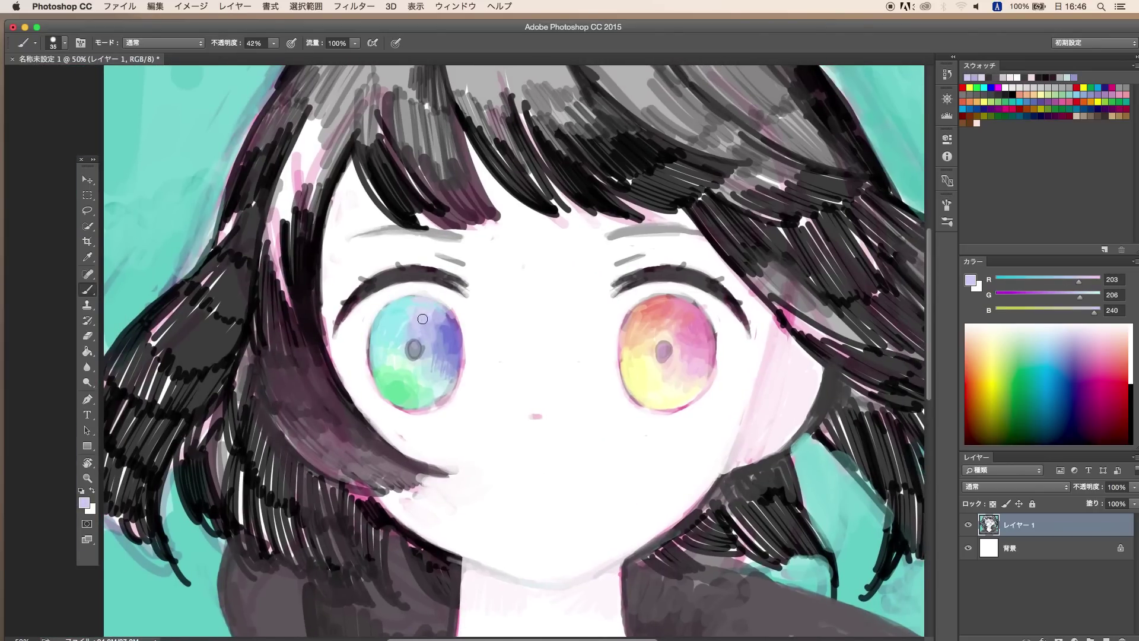
{"action": "left_click", "coordinate": [443, 356], "text": "alt"}
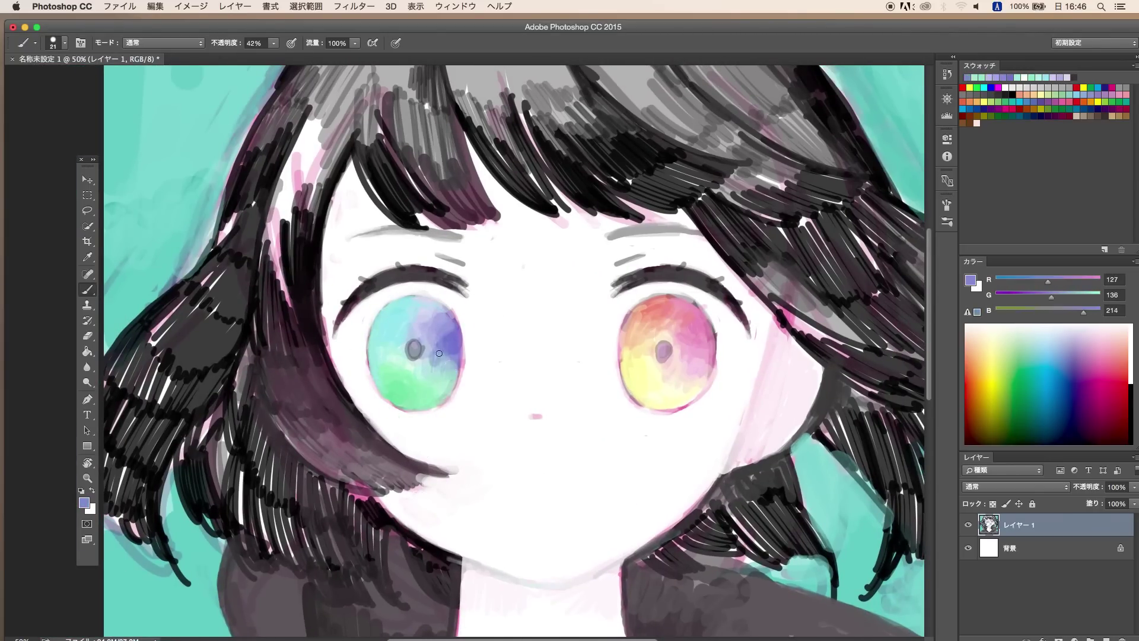
{"action": "left_click", "coordinate": [436, 356], "text": "alt"}
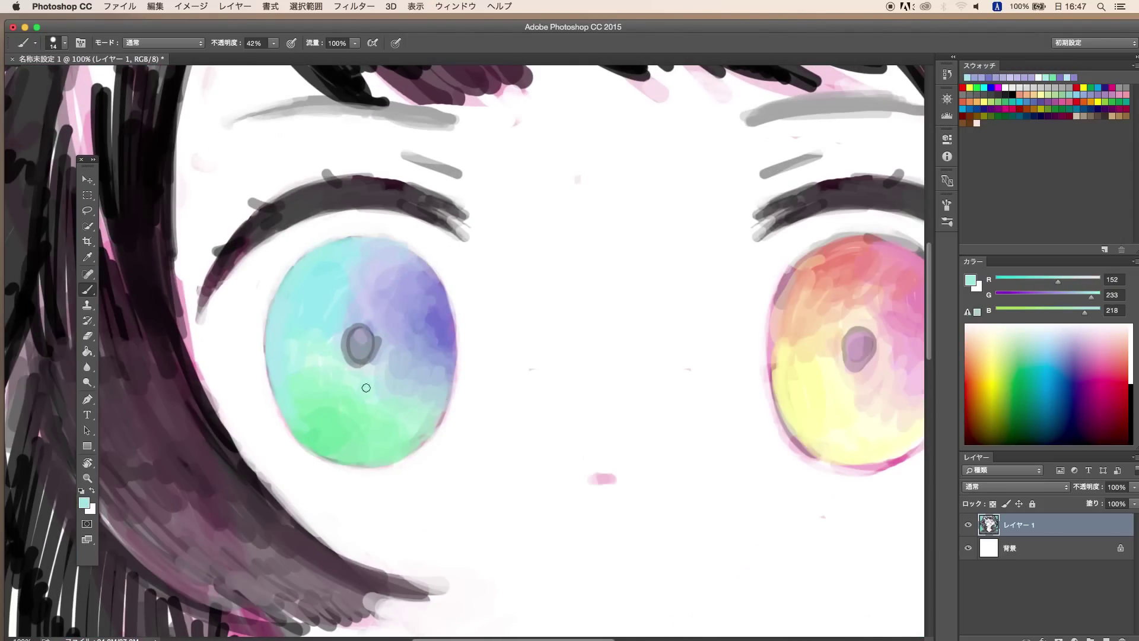
{"action": "left_click", "coordinate": [437, 412], "text": "alt"}
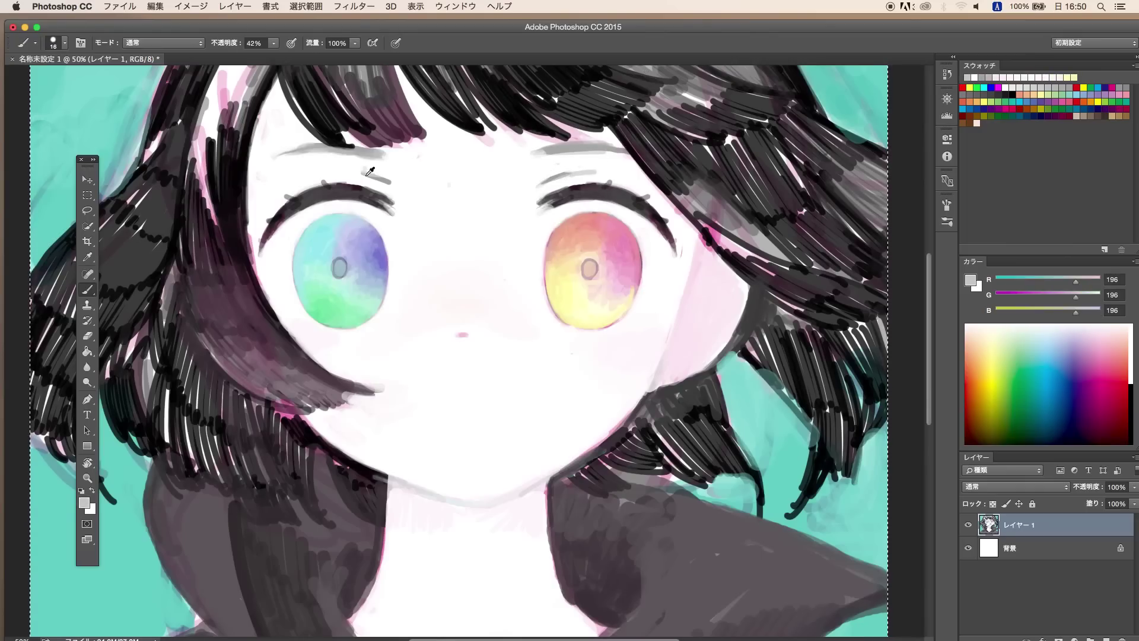
Sample a pale skin tone and brush pink blush just below the eyes.
{"action": "left_click", "coordinate": [447, 306], "text": "alt"}
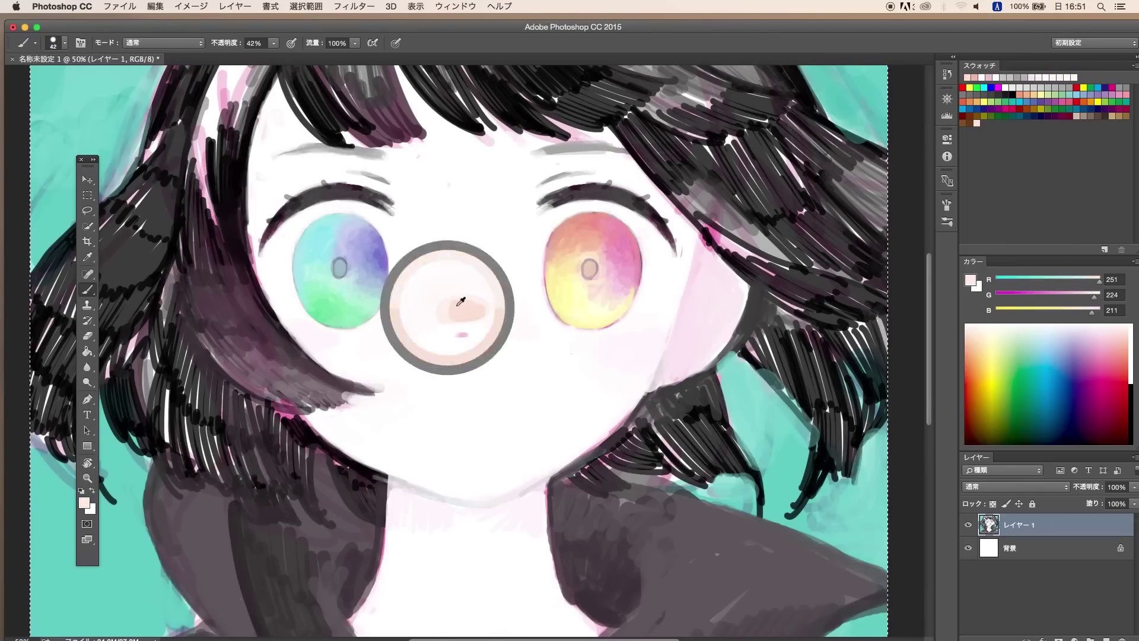
{"action": "left_click_drag", "start_coordinate": [428, 311], "coordinate": [479, 305]}
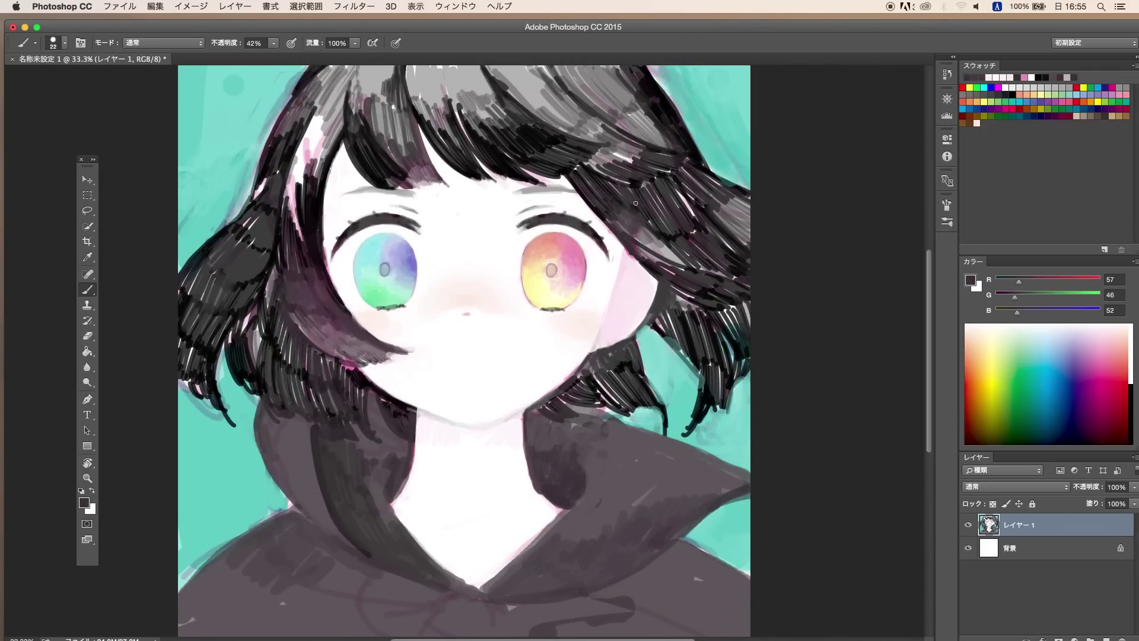
Add dark hatching strokes to the left and right sides of the hair.
{"action": "mouse_move", "coordinate": [666, 330]}
{"action": "left_mouse_down"}
{"action": "mouse_move", "coordinate": [712, 285]}
{"action": "mouse_move", "coordinate": [723, 201]}
{"action": "left_mouse_up"}
{"action": "left_click_drag", "start_coordinate": [205, 264], "coordinate": [187, 332]}
{"action": "left_click_drag", "start_coordinate": [252, 309], "coordinate": [204, 403]}
{"action": "left_click_drag", "start_coordinate": [264, 175], "coordinate": [243, 267]}
{"action": "left_click_drag", "start_coordinate": [276, 267], "coordinate": [252, 368]}
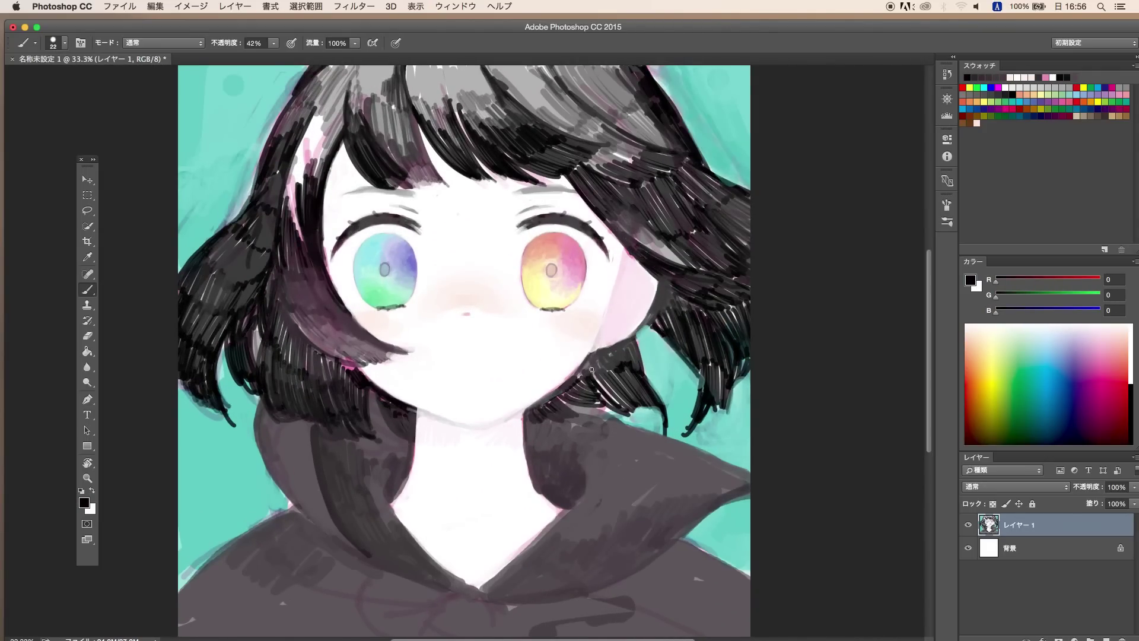
{"action": "left_click_drag", "start_coordinate": [622, 362], "coordinate": [579, 410]}
{"action": "left_click", "coordinate": [474, 435], "text": "alt"}
Sample the dark hair colour and stroke it into the top, right and left hair.
{"action": "left_click", "coordinate": [380, 119], "text": "alt"}
{"action": "mouse_move", "coordinate": [385, 75]}
{"action": "left_mouse_down"}
{"action": "mouse_move", "coordinate": [368, 136]}
{"action": "mouse_move", "coordinate": [450, 142]}
{"action": "left_mouse_up"}
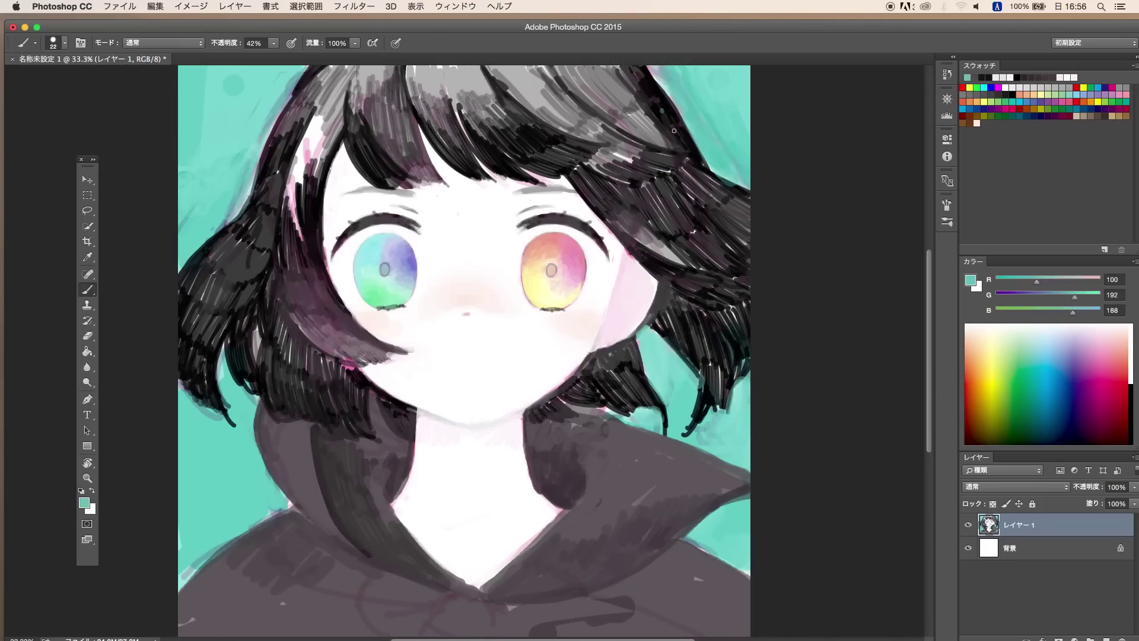
{"action": "left_click_drag", "start_coordinate": [694, 107], "coordinate": [661, 160]}
{"action": "left_click_drag", "start_coordinate": [296, 154], "coordinate": [284, 208]}
{"action": "left_click_drag", "start_coordinate": [324, 166], "coordinate": [308, 251]}
{"action": "left_click_drag", "start_coordinate": [285, 317], "coordinate": [255, 370]}
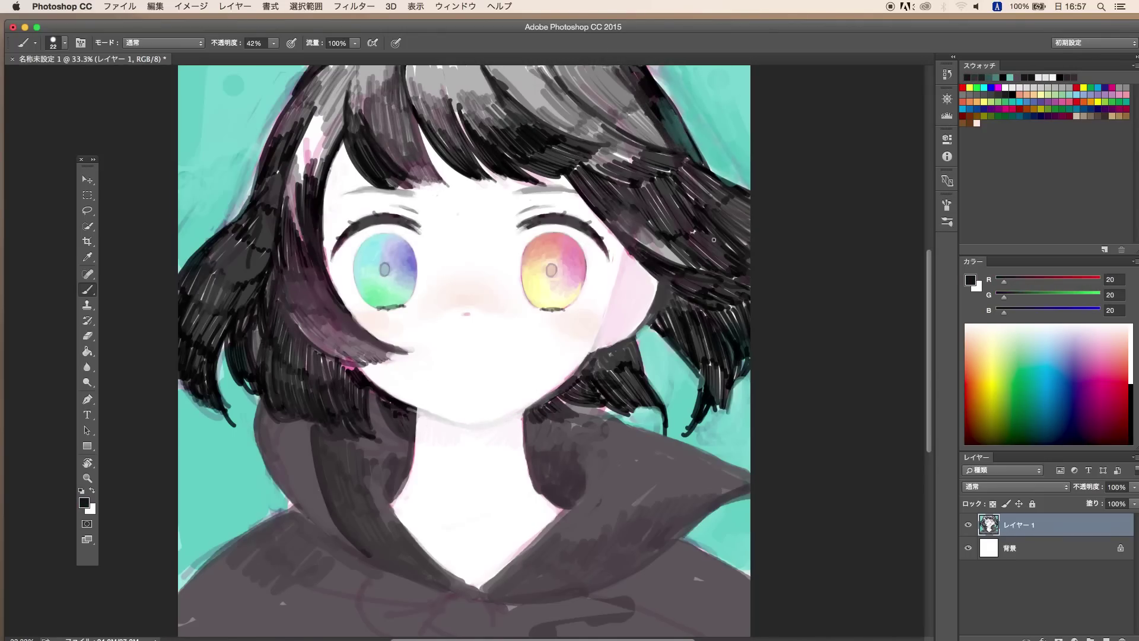
Paint teal-grey reflected light along the left hair and near the jaw.
{"action": "left_click", "coordinate": [223, 146], "text": "alt"}
{"action": "left_click_drag", "start_coordinate": [320, 273], "coordinate": [287, 335]}
{"action": "left_click_drag", "start_coordinate": [297, 241], "coordinate": [310, 319]}
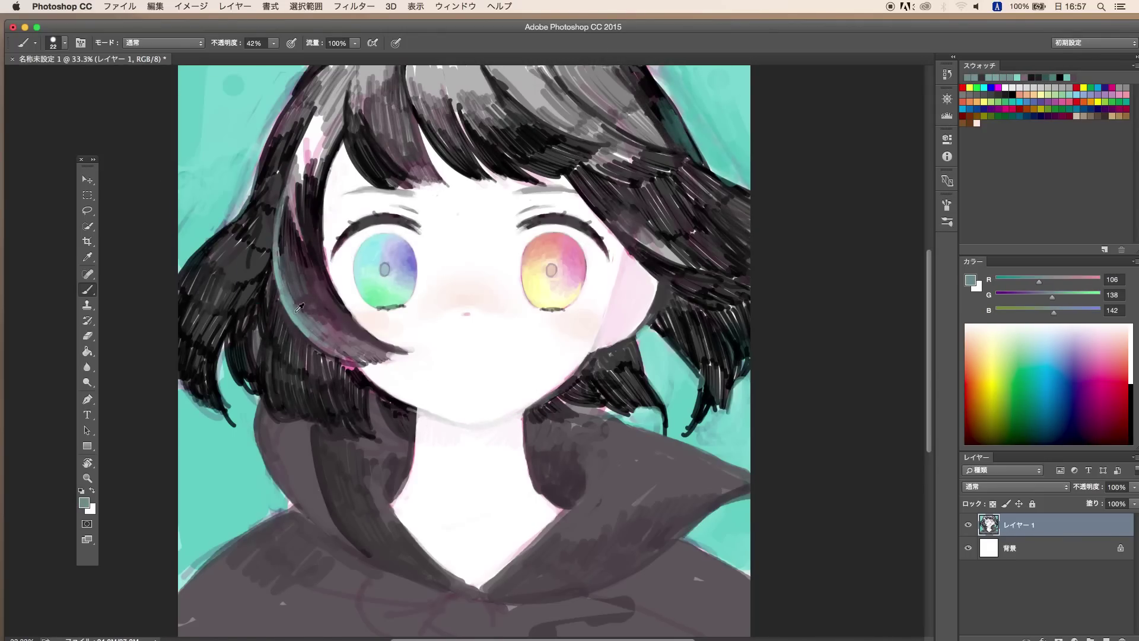
{"action": "left_click_drag", "start_coordinate": [320, 402], "coordinate": [356, 432]}
{"action": "left_click_drag", "start_coordinate": [309, 347], "coordinate": [332, 380]}
{"action": "left_click", "coordinate": [303, 378], "text": "alt"}
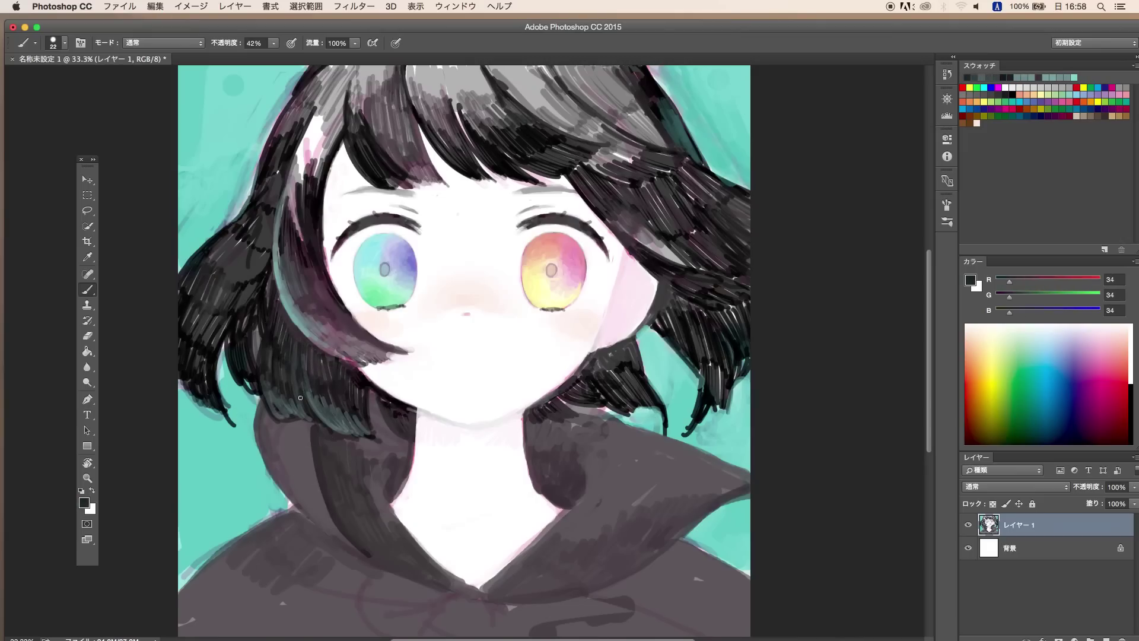
{"action": "mouse_move", "coordinate": [251, 205]}
{"action": "left_mouse_down"}
{"action": "mouse_move", "coordinate": [232, 255]}
{"action": "mouse_move", "coordinate": [201, 284]}
{"action": "left_mouse_up"}
Darken the top-right hair with near-black and cover the pink hair highlight.
{"action": "left_click", "coordinate": [628, 119], "text": "alt"}
{"action": "mouse_move", "coordinate": [599, 71]}
{"action": "left_mouse_down"}
{"action": "mouse_move", "coordinate": [663, 143]}
{"action": "mouse_move", "coordinate": [614, 83]}
{"action": "left_mouse_up"}
{"action": "left_click", "coordinate": [634, 357], "text": "alt"}
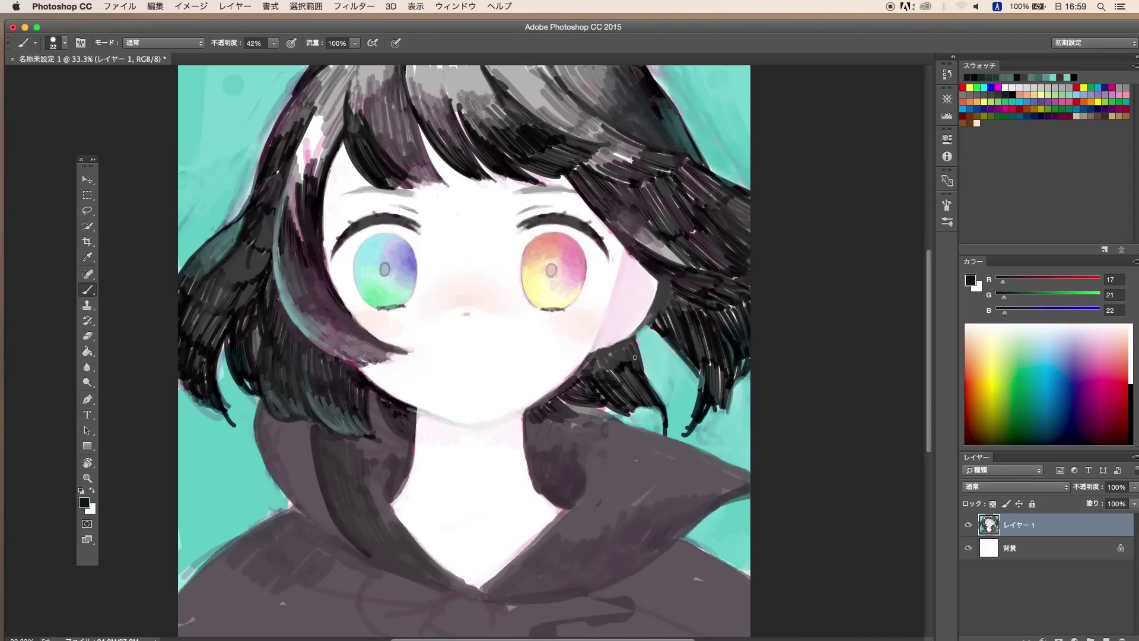
{"action": "left_click_drag", "start_coordinate": [297, 182], "coordinate": [325, 113]}
{"action": "left_click", "coordinate": [338, 274], "text": "alt"}
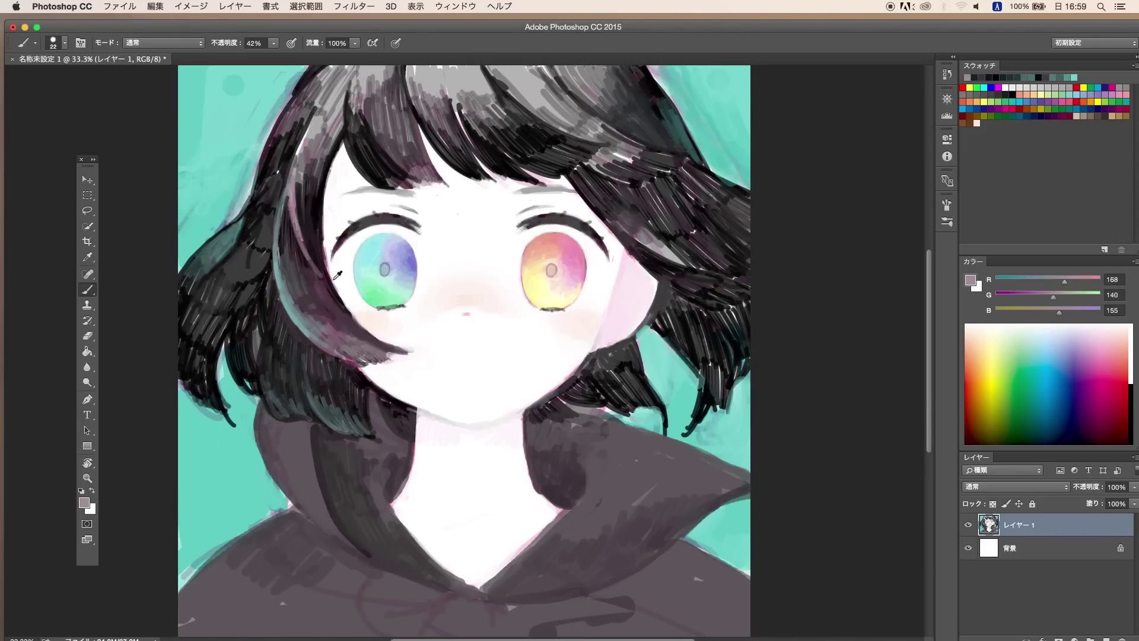
Glaze translucent teal along the upper hair edges and deepen the upper-right hair.
{"action": "left_click", "coordinate": [281, 104], "text": "alt"}
{"action": "left_click_drag", "start_coordinate": [700, 166], "coordinate": [635, 70]}
{"action": "left_click", "coordinate": [658, 110], "text": "alt"}
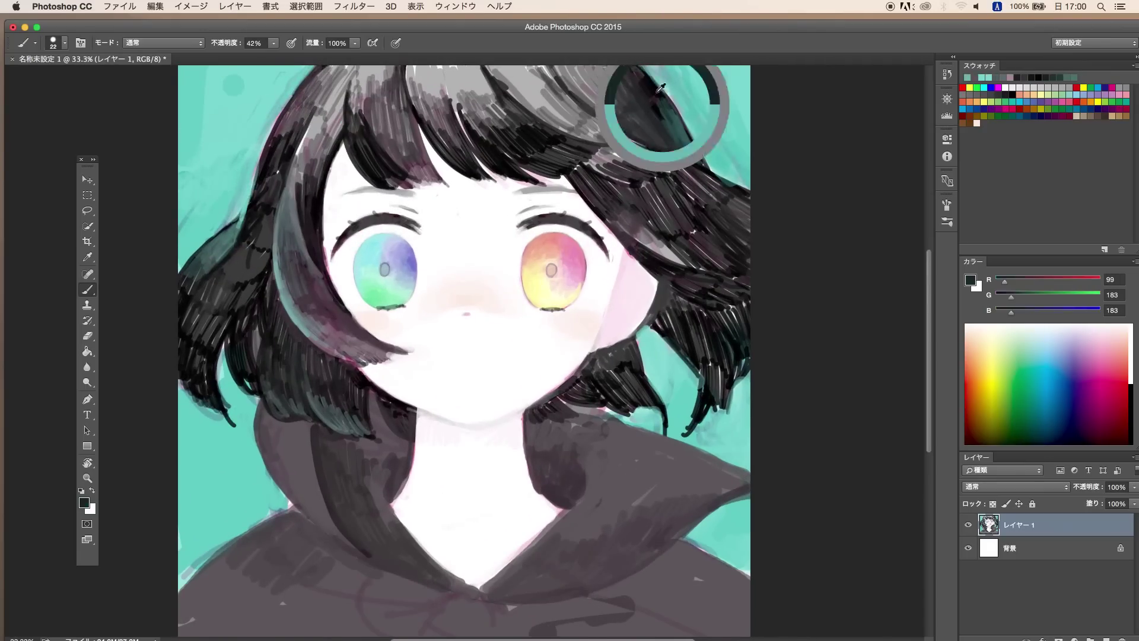
{"action": "left_click_drag", "start_coordinate": [253, 220], "coordinate": [282, 145]}
{"action": "left_click", "coordinate": [283, 157], "text": "alt"}
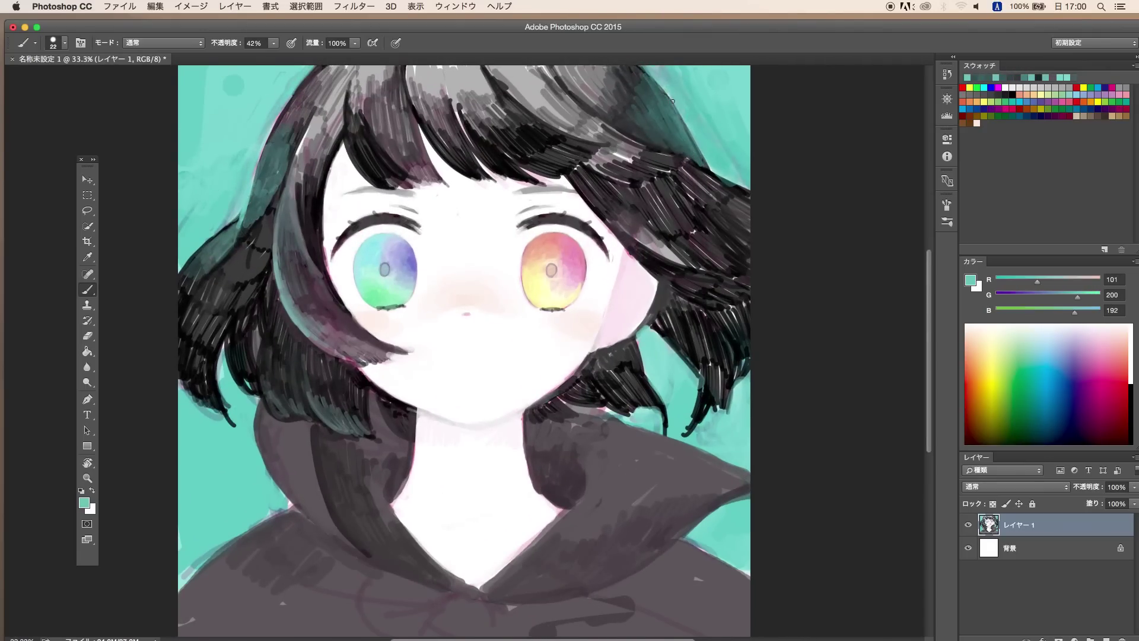
{"action": "left_click", "coordinate": [270, 152], "text": "alt"}
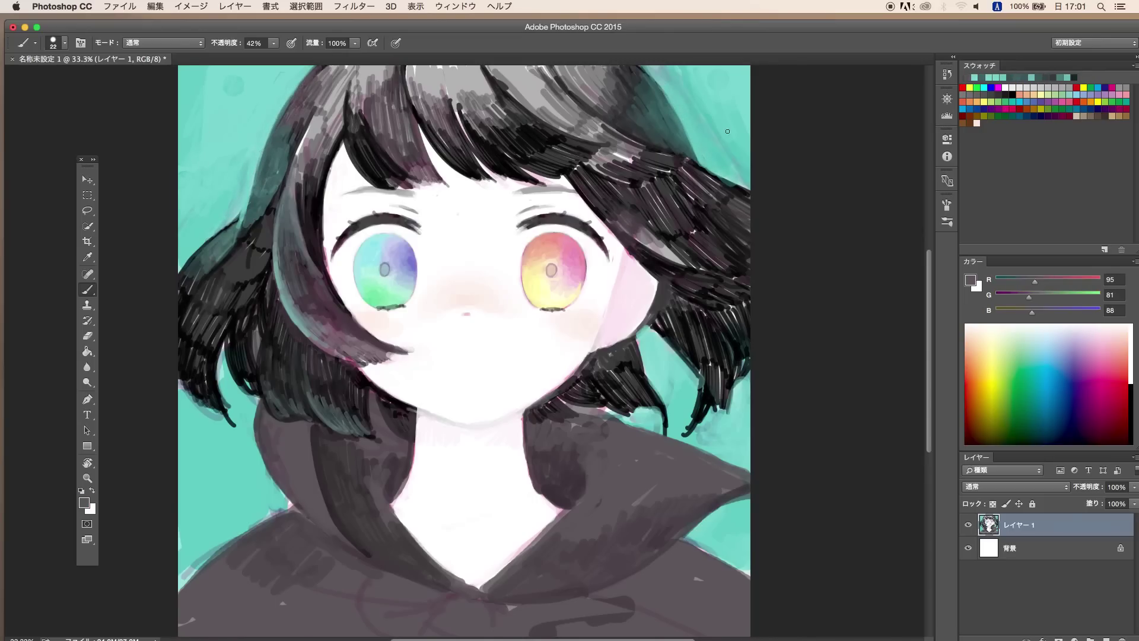
{"action": "left_click", "coordinate": [712, 143], "text": "alt"}
{"action": "left_click_drag", "start_coordinate": [646, 148], "coordinate": [590, 159]}
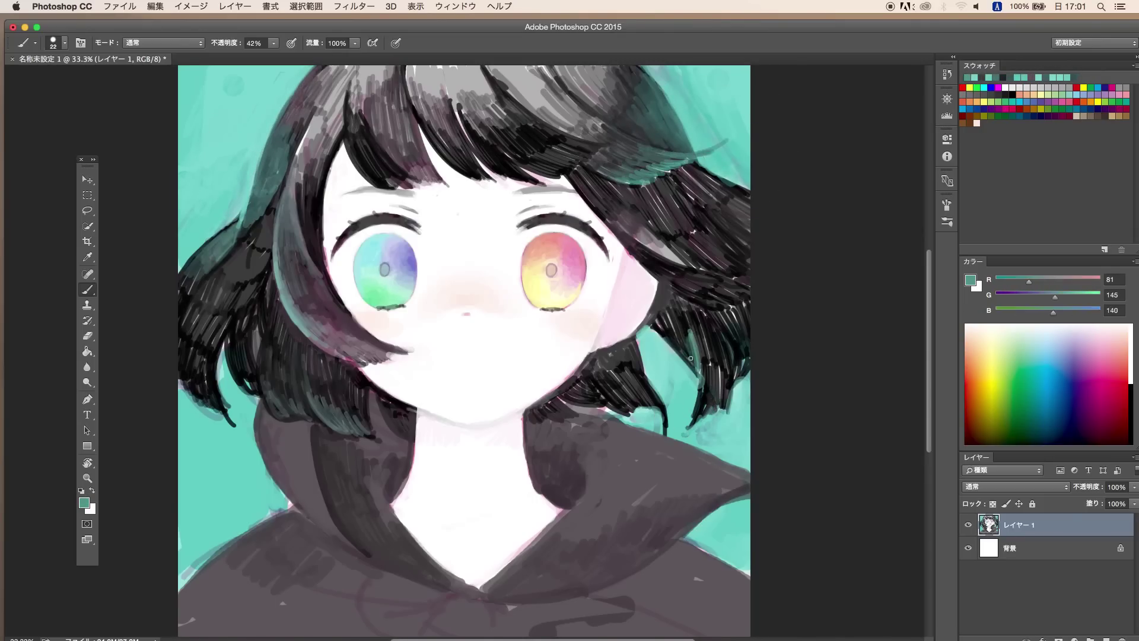
Zoom in and shade the tops of both irises with grey-mauve.
{"action": "scroll", "coordinate": [725, 406], "scroll_direction": "down", "scroll_amount": 2}
{"action": "scroll", "coordinate": [682, 297], "scroll_direction": "down", "scroll_amount": 3}
{"action": "scroll", "coordinate": [641, 208], "scroll_direction": "up", "scroll_amount": 4}
{"action": "left_click", "coordinate": [621, 166], "text": "alt"}
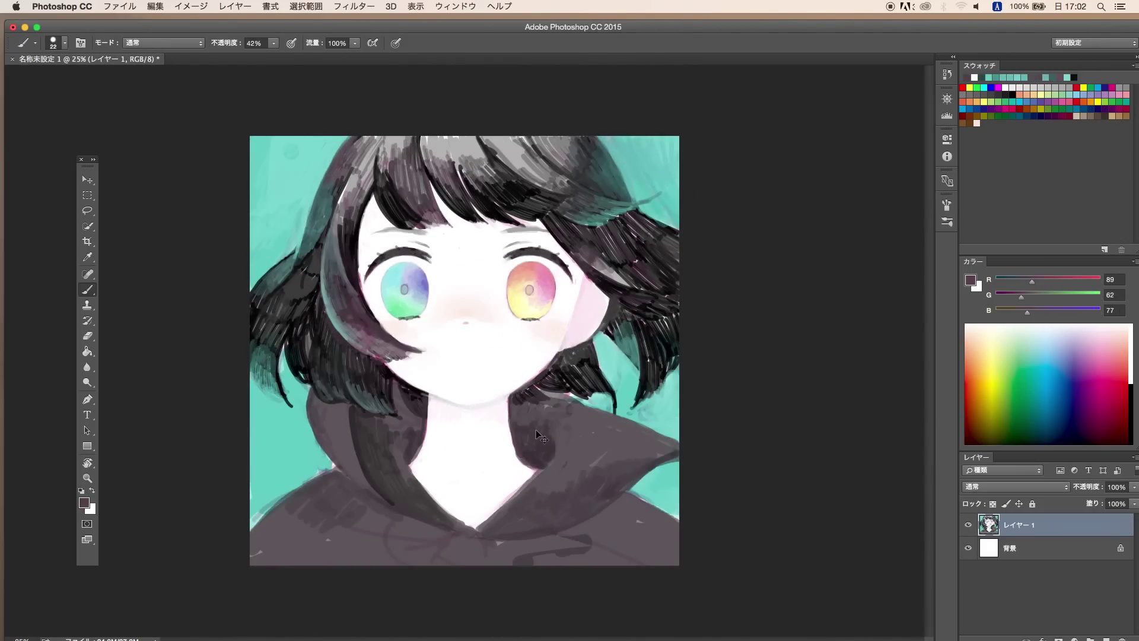
{"action": "scroll", "coordinate": [470, 290], "scroll_direction": "up", "scroll_amount": 2}
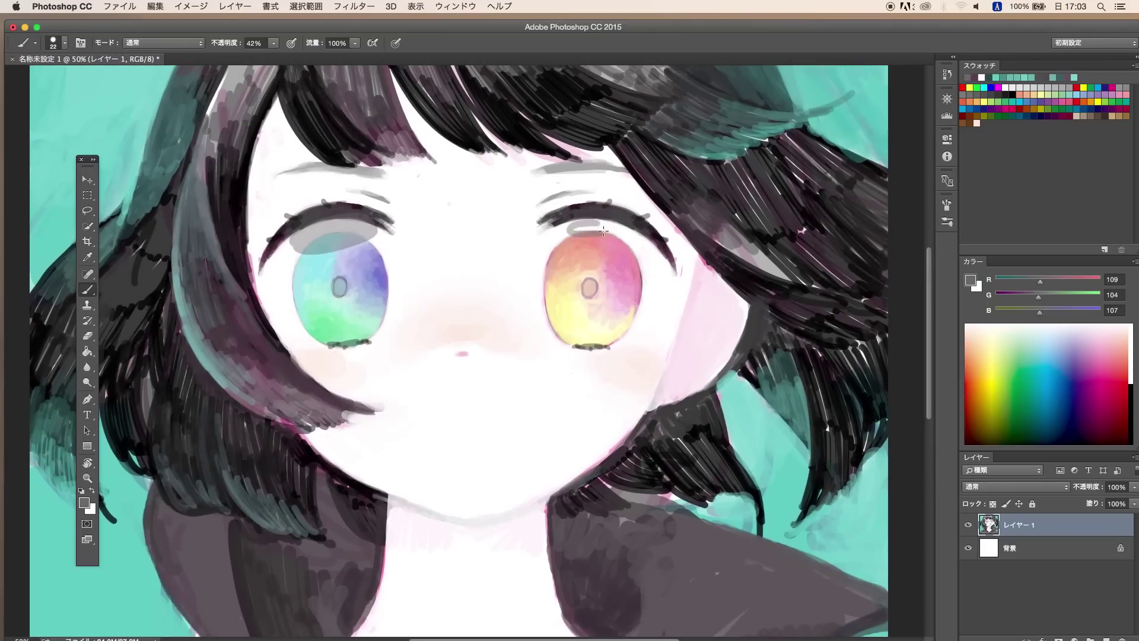
{"action": "left_click_drag", "start_coordinate": [558, 234], "coordinate": [638, 234]}
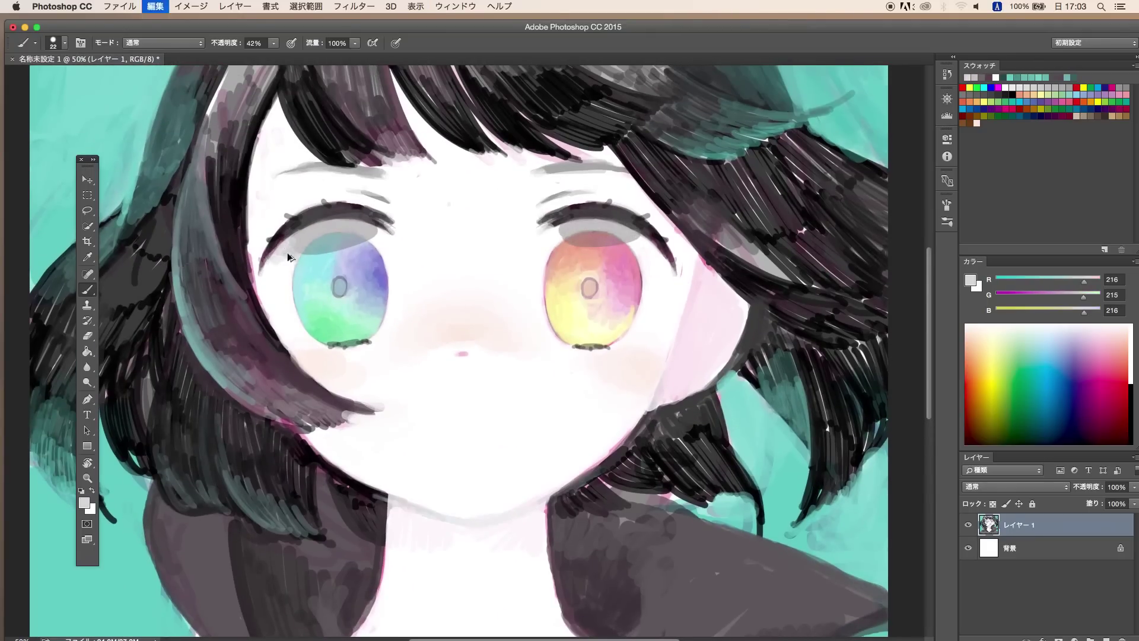
Dab white catchlights into the eyes and zoom back out to the face.
{"action": "left_click", "coordinate": [318, 242], "text": "alt"}
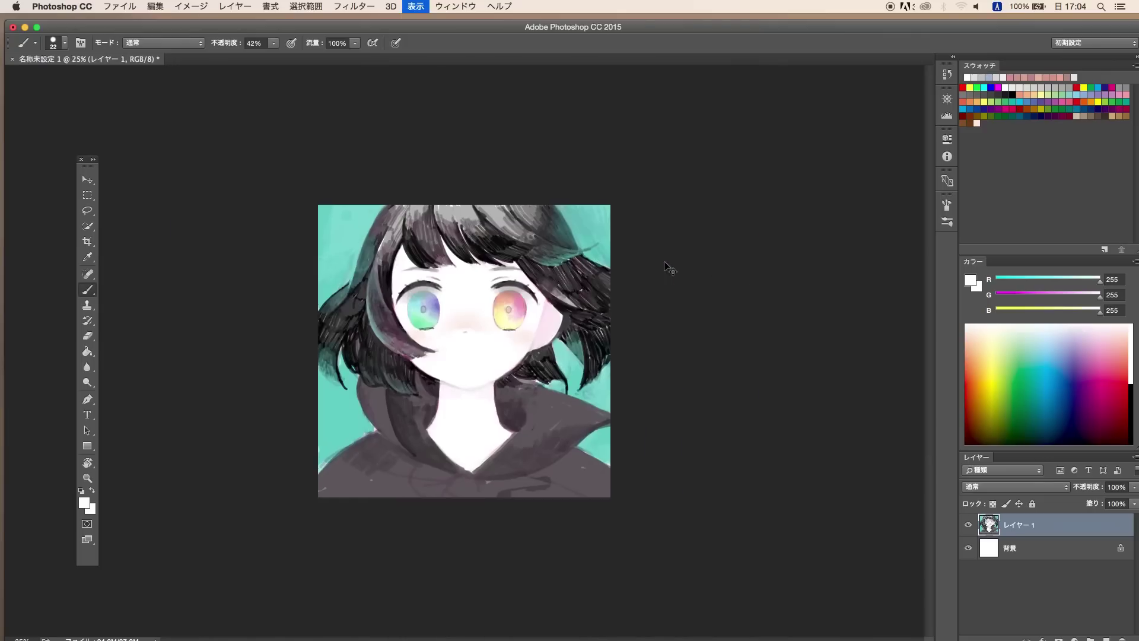
{"action": "left_click", "coordinate": [308, 192]}
{"action": "left_click", "coordinate": [563, 178]}
{"action": "key", "text": "ctrl+minus"}
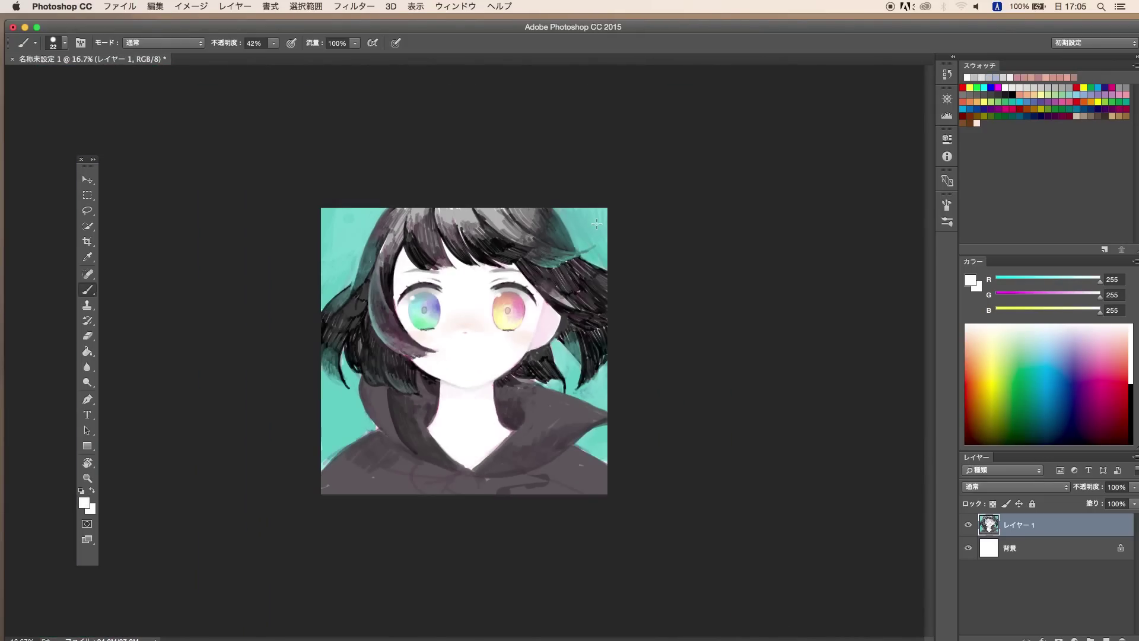
{"action": "left_click", "coordinate": [414, 298], "text": "alt"}
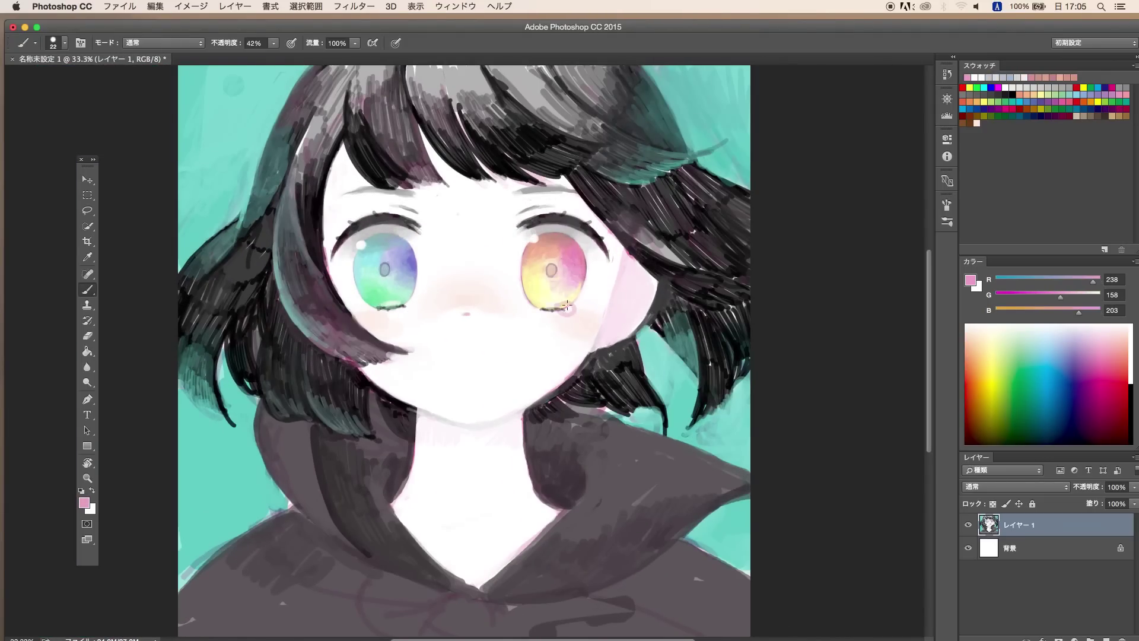
Add teal strokes along the right hair edge.
{"action": "left_click", "coordinate": [351, 91], "text": "alt"}
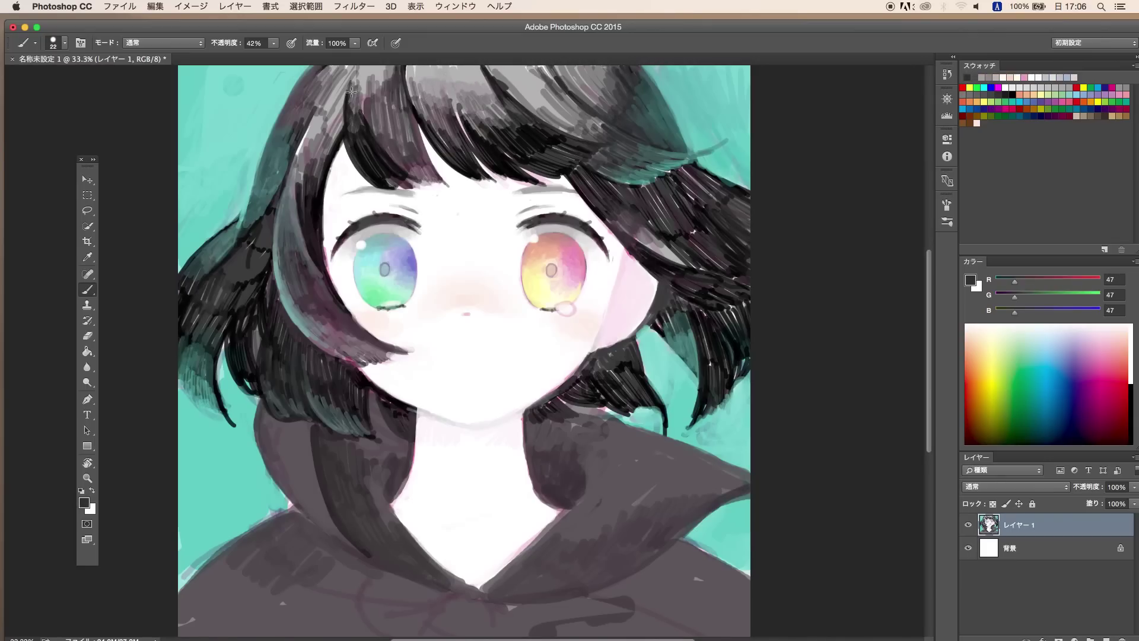
{"action": "left_click", "coordinate": [733, 155], "text": "alt"}
{"action": "left_click_drag", "start_coordinate": [709, 187], "coordinate": [752, 223]}
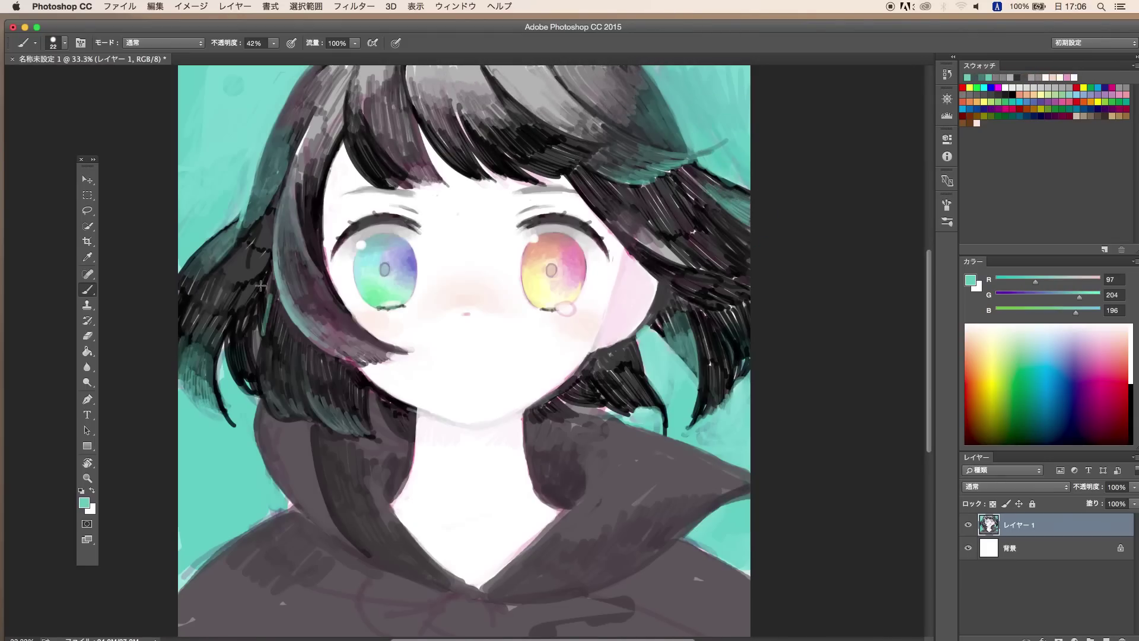
Paint light teal highlights on the left hair and right hair tips.
{"action": "mouse_move", "coordinate": [260, 286]}
{"action": "left_mouse_down"}
{"action": "mouse_move", "coordinate": [309, 355]}
{"action": "mouse_move", "coordinate": [406, 418]}
{"action": "left_mouse_up"}
{"action": "key", "text": "ctrl+z"}
{"action": "left_click", "coordinate": [650, 332], "text": "alt"}
{"action": "left_click_drag", "start_coordinate": [647, 350], "coordinate": [585, 370]}
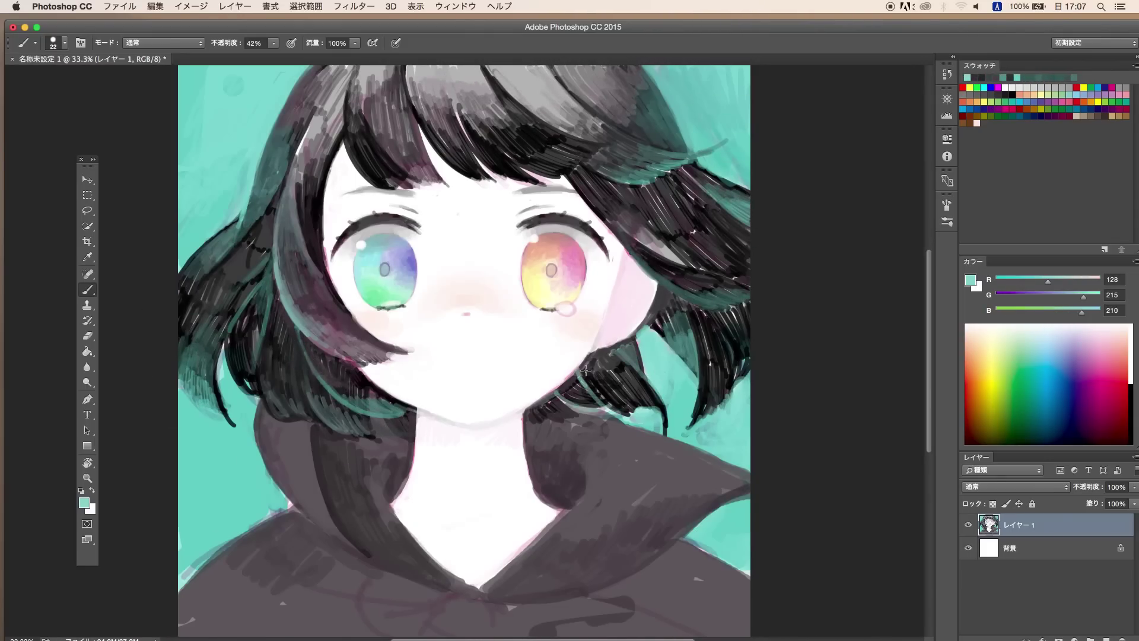
{"action": "left_click", "coordinate": [276, 291], "text": "alt"}
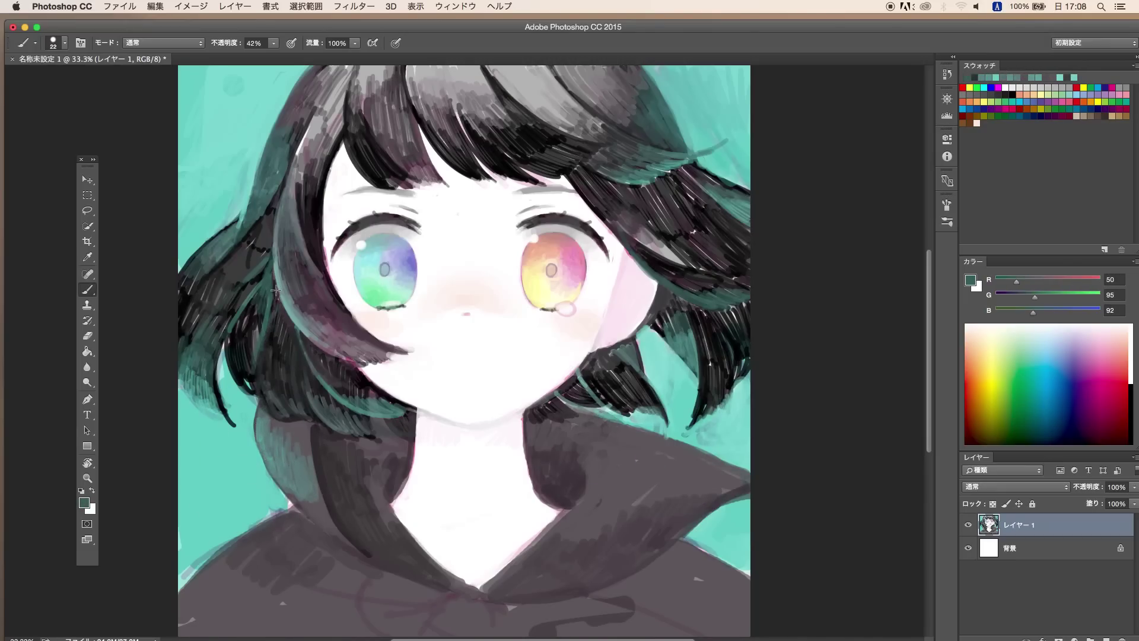
{"action": "left_click", "coordinate": [272, 242], "text": "alt"}
Rework the hood around the neck with grey-teal and dark grey, then lay in red.
{"action": "left_click", "coordinate": [369, 500], "text": "alt"}
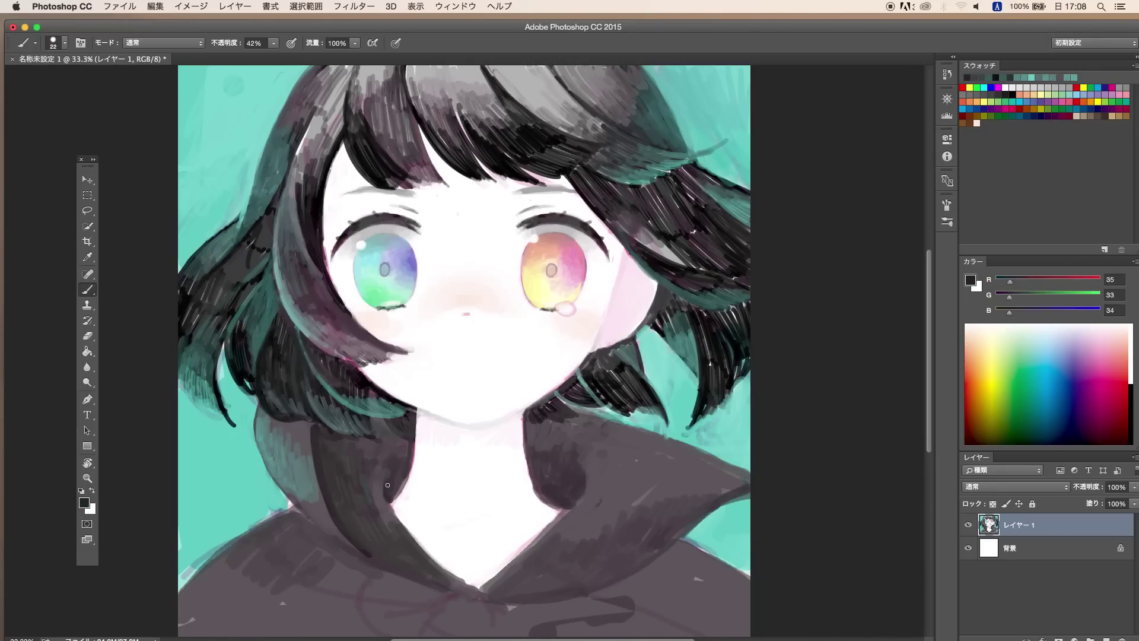
{"action": "left_click_drag", "start_coordinate": [281, 486], "coordinate": [427, 583]}
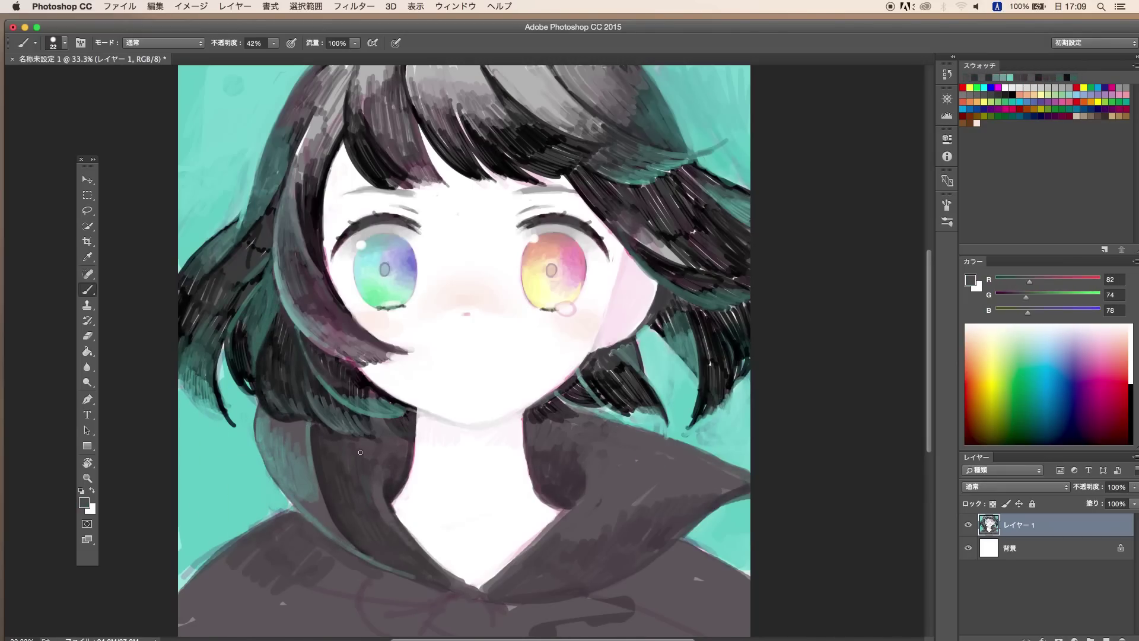
{"action": "left_click", "coordinate": [705, 510], "text": "alt"}
{"action": "left_click_drag", "start_coordinate": [700, 521], "coordinate": [744, 487]}
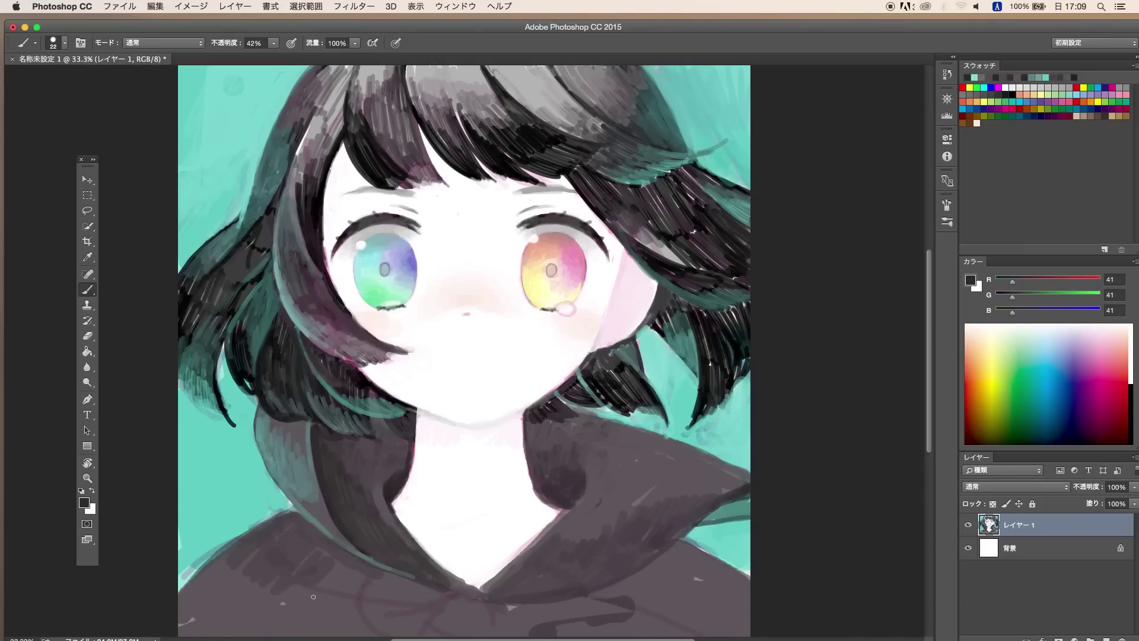
{"action": "left_click_drag", "start_coordinate": [300, 543], "coordinate": [364, 546]}
{"action": "key", "text": "ctrl+z"}
{"action": "left_click_drag", "start_coordinate": [287, 504], "coordinate": [456, 611]}
Extend the red collar across the hood, undoing stray strokes.
{"action": "mouse_move", "coordinate": [482, 524]}
{"action": "left_mouse_down"}
{"action": "mouse_move", "coordinate": [553, 526]}
{"action": "mouse_move", "coordinate": [548, 495]}
{"action": "left_mouse_up"}
{"action": "left_click_drag", "start_coordinate": [492, 522], "coordinate": [599, 451]}
{"action": "key", "text": "ctrl+z"}
{"action": "left_click_drag", "start_coordinate": [521, 587], "coordinate": [683, 557]}
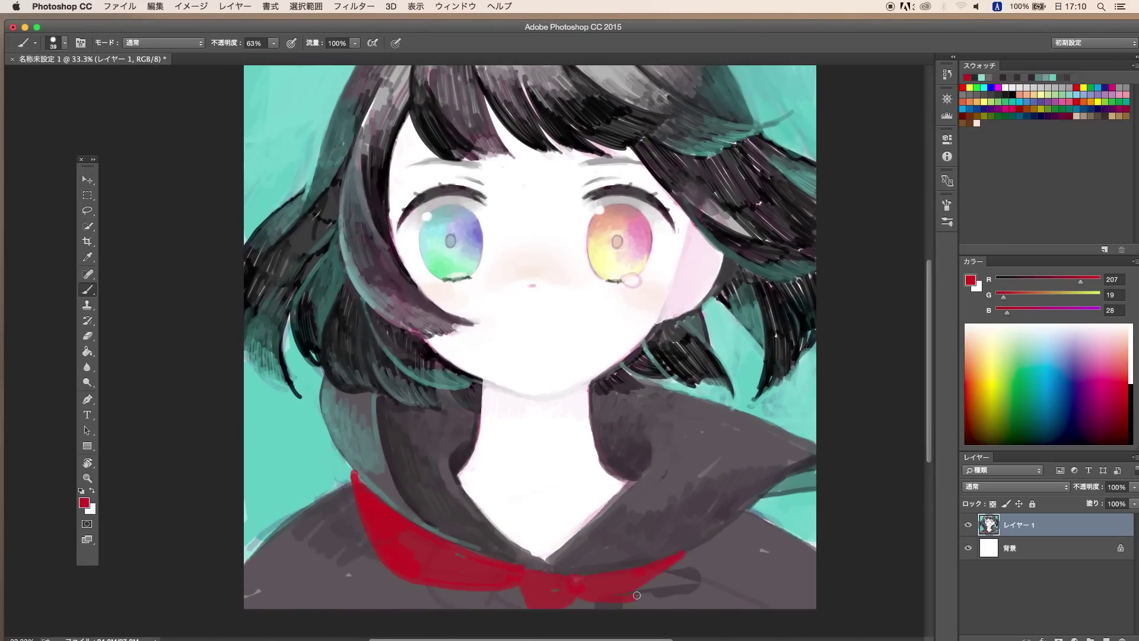
{"action": "key", "text": "ctrl+z"}
{"action": "left_click", "coordinate": [537, 578], "text": "alt"}
Paint a broad red ribbon tail curving up to the right.
{"action": "left_click_drag", "start_coordinate": [461, 605], "coordinate": [535, 563]}
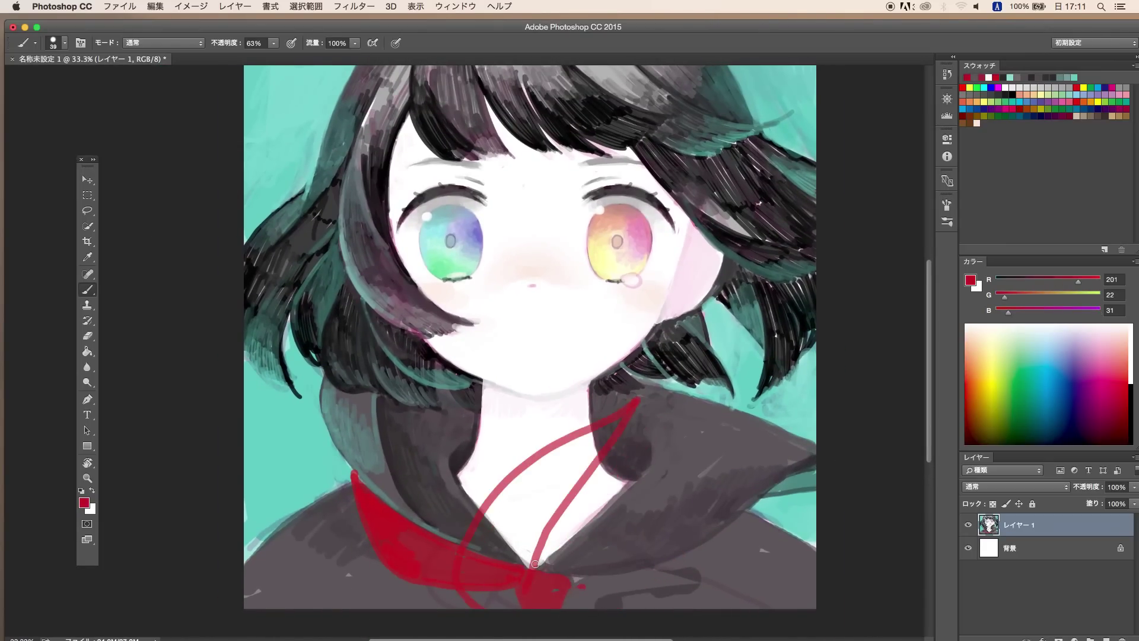
{"action": "key", "text": "ctrl+z"}
{"action": "left_click_drag", "start_coordinate": [521, 511], "coordinate": [522, 550]}
{"action": "left_click_drag", "start_coordinate": [439, 588], "coordinate": [540, 457]}
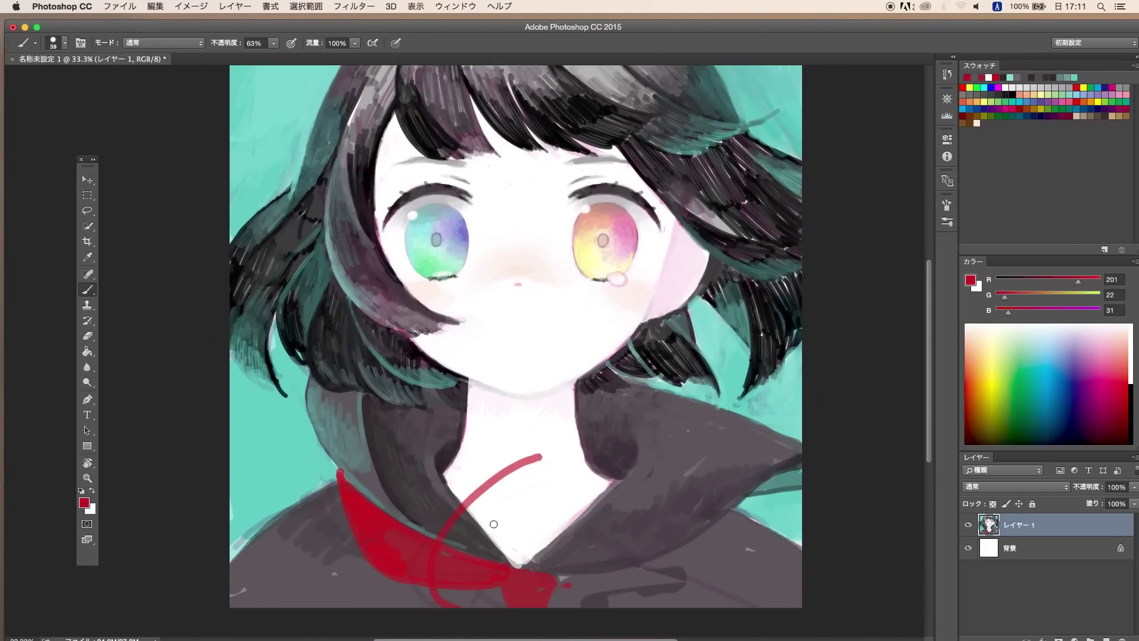
{"action": "left_click_drag", "start_coordinate": [475, 534], "coordinate": [623, 409]}
{"action": "left_click_drag", "start_coordinate": [469, 540], "coordinate": [593, 427]}
Soften the ribbon tip with grey and add red along the lower-right collar.
{"action": "left_click", "coordinate": [570, 442], "text": "alt"}
{"action": "mouse_move", "coordinate": [546, 460]}
{"action": "left_mouse_down"}
{"action": "mouse_move", "coordinate": [585, 426]}
{"action": "mouse_move", "coordinate": [525, 501]}
{"action": "left_mouse_up"}
{"action": "left_click", "coordinate": [363, 543], "text": "alt"}
{"action": "mouse_move", "coordinate": [673, 552]}
{"action": "left_mouse_down"}
{"action": "mouse_move", "coordinate": [664, 587]}
{"action": "mouse_move", "coordinate": [486, 572]}
{"action": "left_mouse_up"}
{"action": "left_click", "coordinate": [677, 557], "text": "alt"}
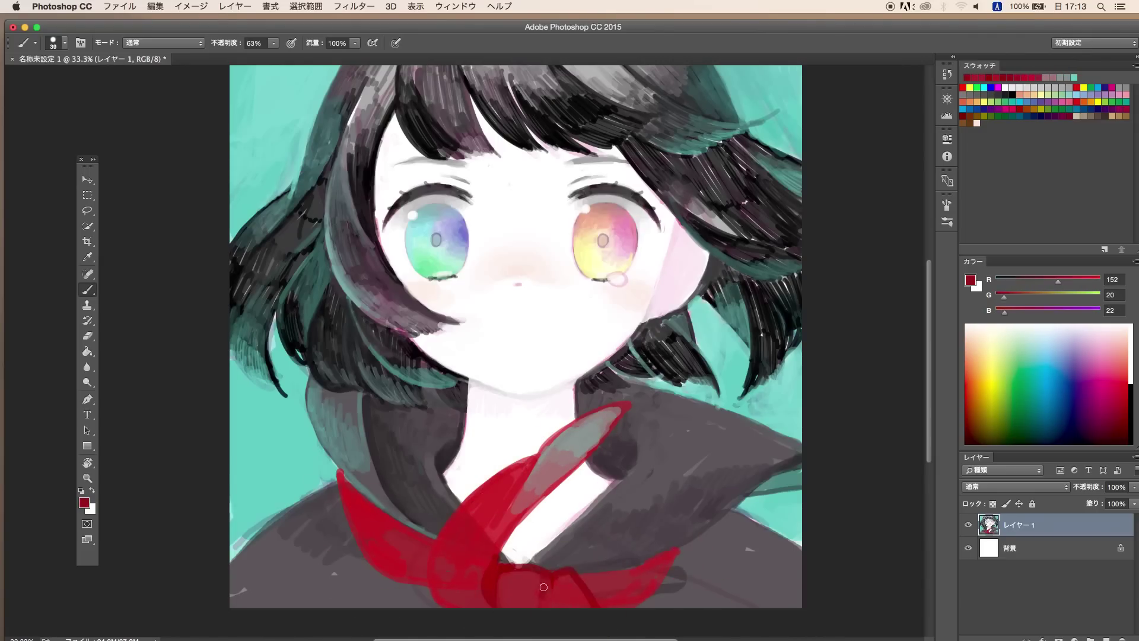
{"action": "left_click", "coordinate": [576, 539], "text": "alt"}
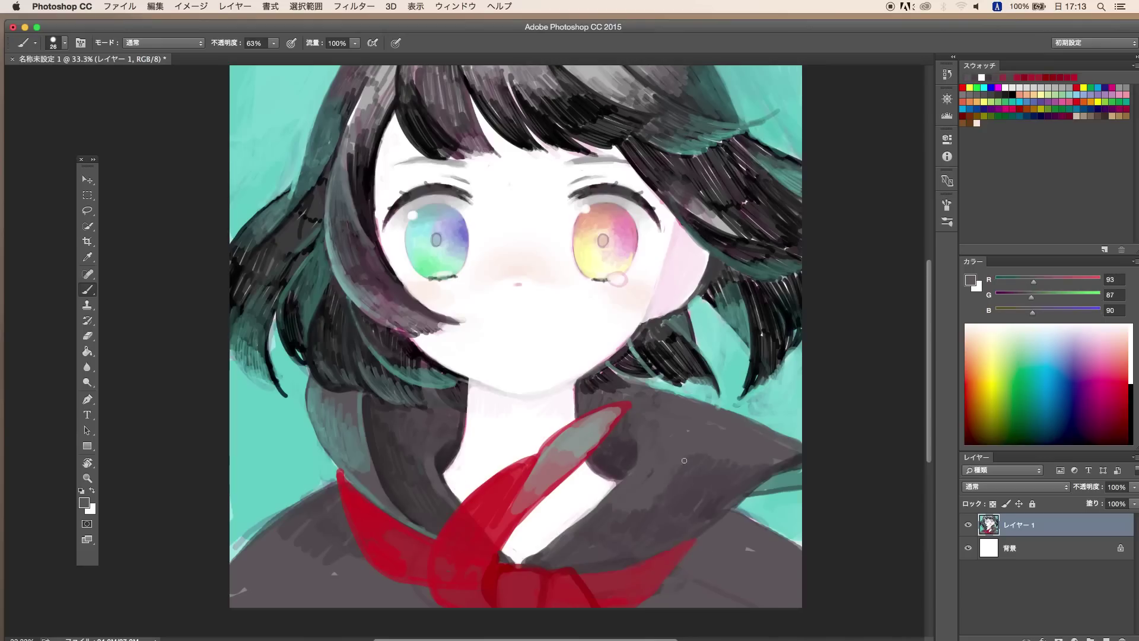
{"action": "mouse_move", "coordinate": [700, 463]}
{"action": "left_mouse_down"}
{"action": "mouse_move", "coordinate": [728, 418]}
{"action": "mouse_move", "coordinate": [653, 406]}
{"action": "left_mouse_up"}
{"action": "left_click", "coordinate": [728, 418], "text": "alt"}
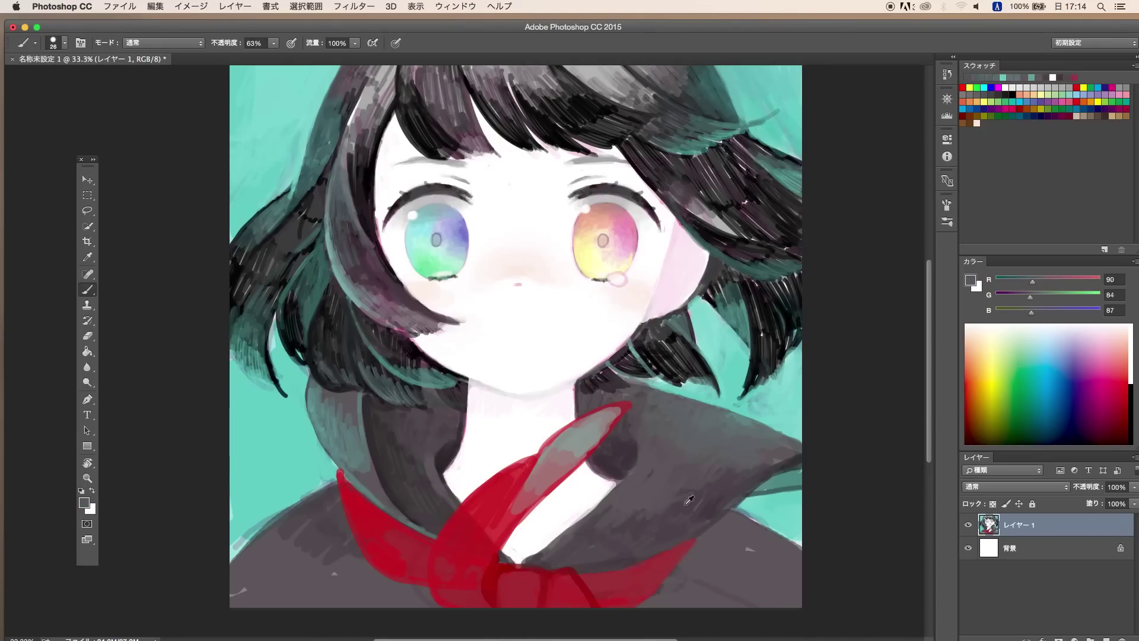
Retone the lower-left and lower-right collar with sampled grey-teal shades at lowered brush opacity.
{"action": "scroll", "coordinate": [655, 462], "scroll_direction": "right", "scroll_amount": 3}
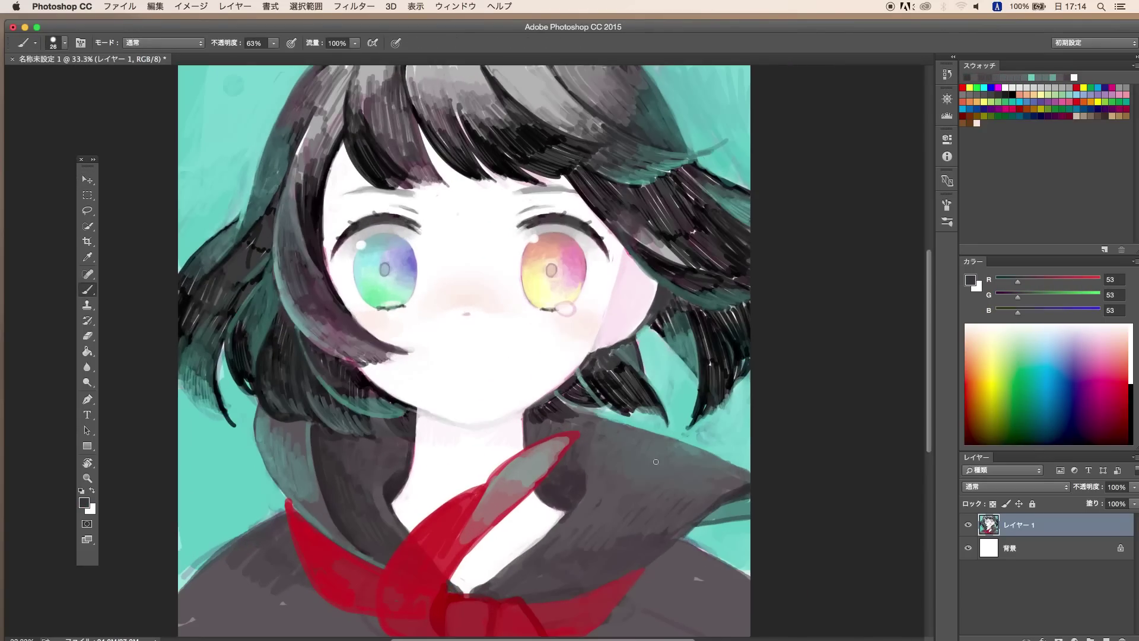
{"action": "left_click", "coordinate": [611, 379], "text": "alt"}
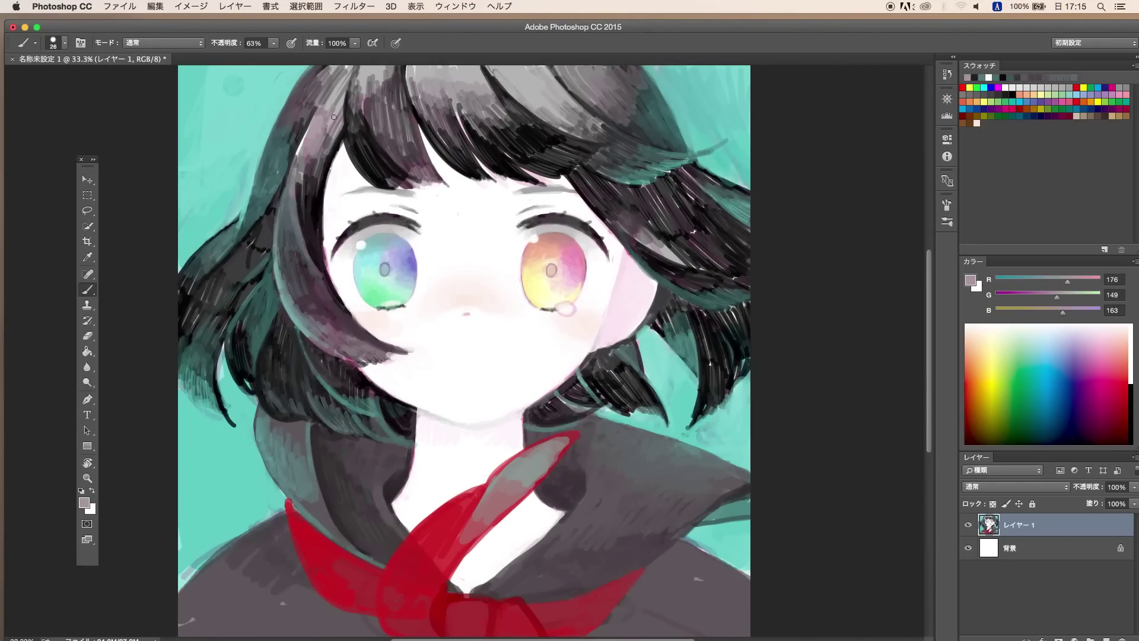
{"action": "left_click", "coordinate": [241, 544], "text": "alt"}
{"action": "key", "text": "3"}
{"action": "key", "text": "3"}
{"action": "left_click_drag", "start_coordinate": [184, 617], "coordinate": [240, 544]}
{"action": "left_click", "coordinate": [226, 564], "text": "alt"}
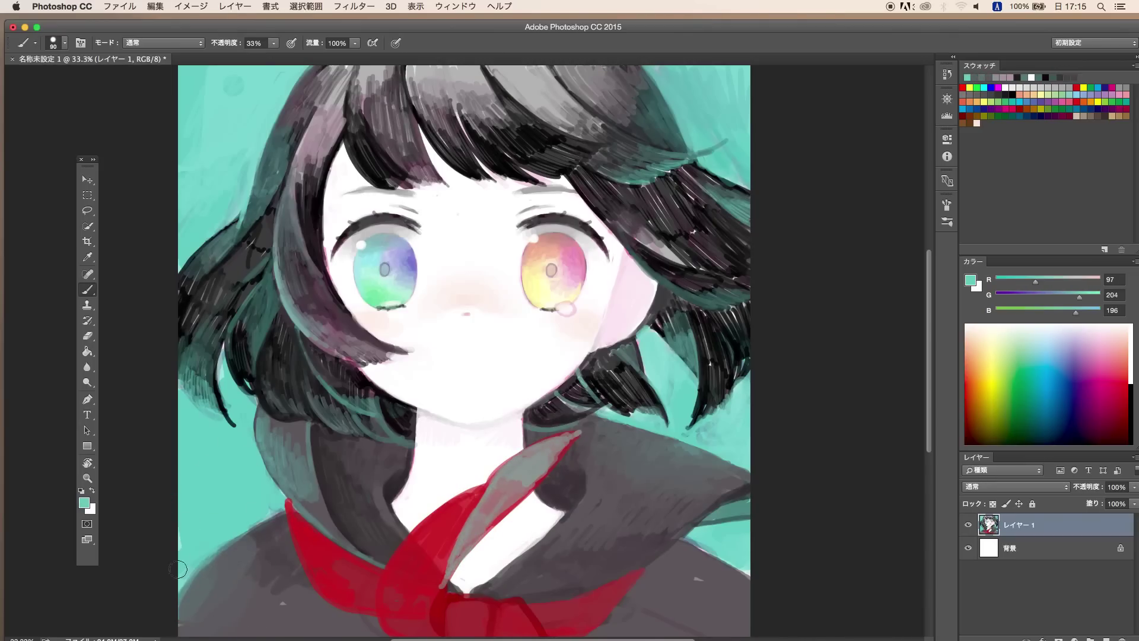
{"action": "left_click_drag", "start_coordinate": [729, 557], "coordinate": [682, 623]}
{"action": "left_click", "coordinate": [260, 566], "text": "alt"}
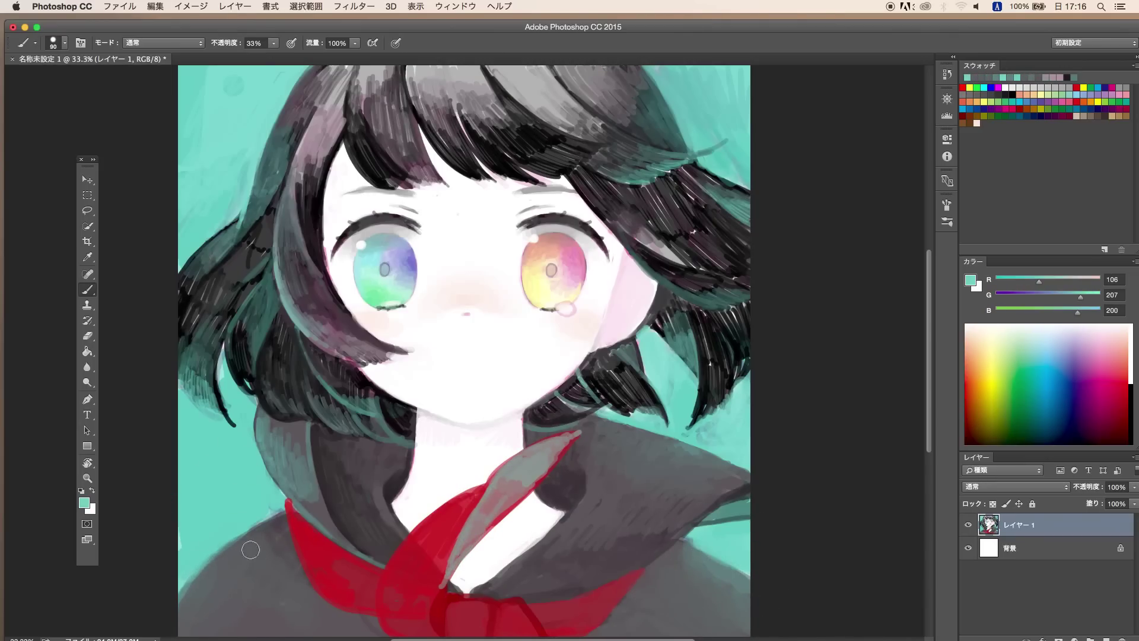
{"action": "left_click_drag", "start_coordinate": [213, 561], "coordinate": [205, 593]}
Paint the long collar flap a muted pink and raise brush opacity to 65%.
{"action": "left_click", "coordinate": [251, 514], "text": "alt"}
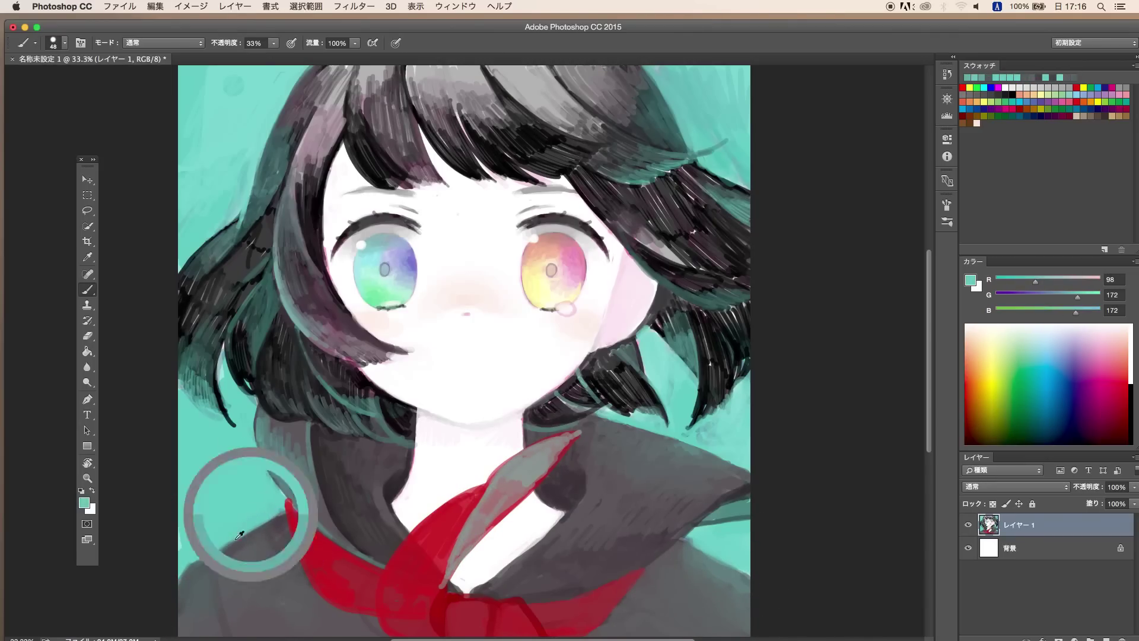
{"action": "key", "text": "super+minus"}
{"action": "left_click", "coordinate": [522, 427], "text": "alt"}
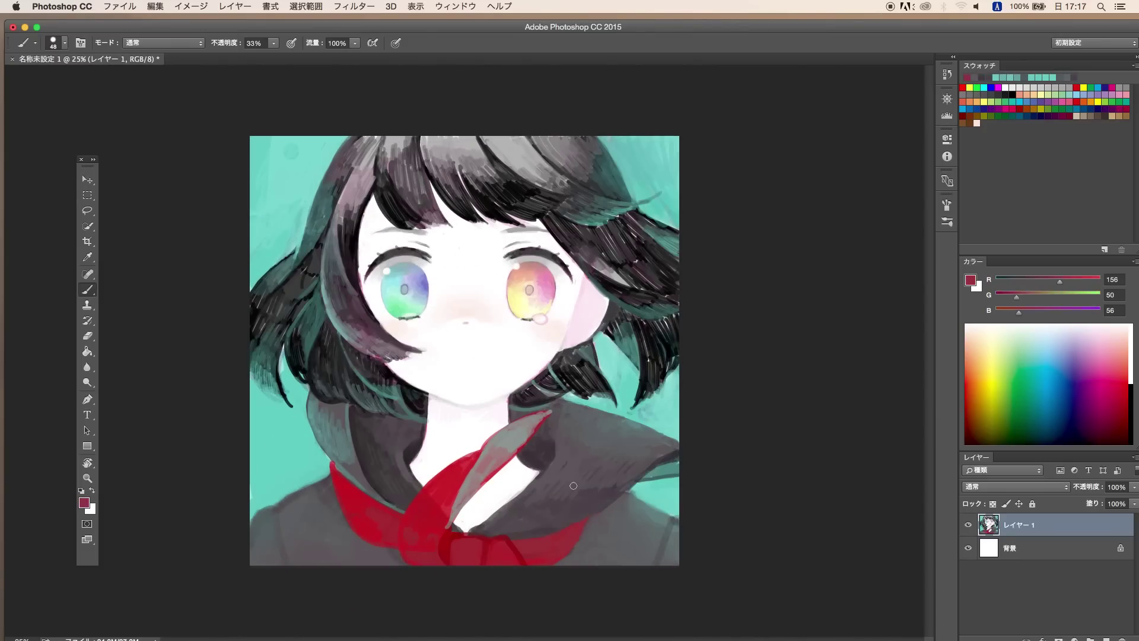
{"action": "mouse_move", "coordinate": [534, 418]}
{"action": "left_mouse_down"}
{"action": "mouse_move", "coordinate": [487, 468]}
{"action": "mouse_move", "coordinate": [590, 382]}
{"action": "left_mouse_up"}
{"action": "key", "text": "6"}
{"action": "key", "text": "5"}
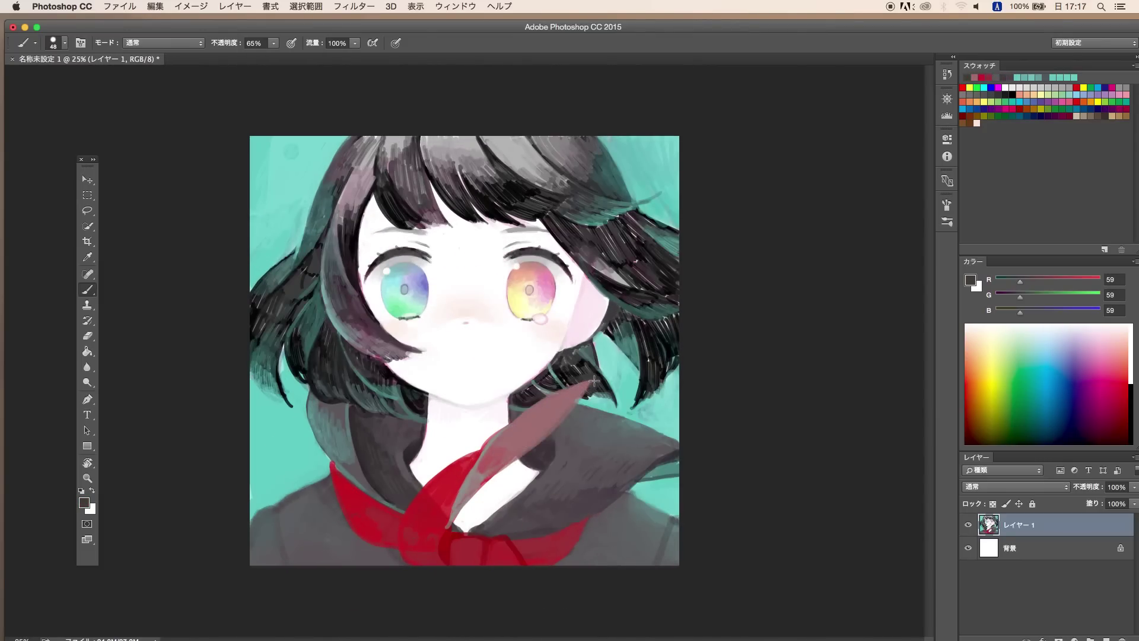
Brush faint pale-pink blush onto the cheeks, trying multiply blending before returning to normal.
{"action": "left_click_drag", "start_coordinate": [391, 326], "coordinate": [403, 332]}
{"action": "left_click", "coordinate": [558, 335], "text": "alt"}
{"action": "key", "text": "super+plus"}
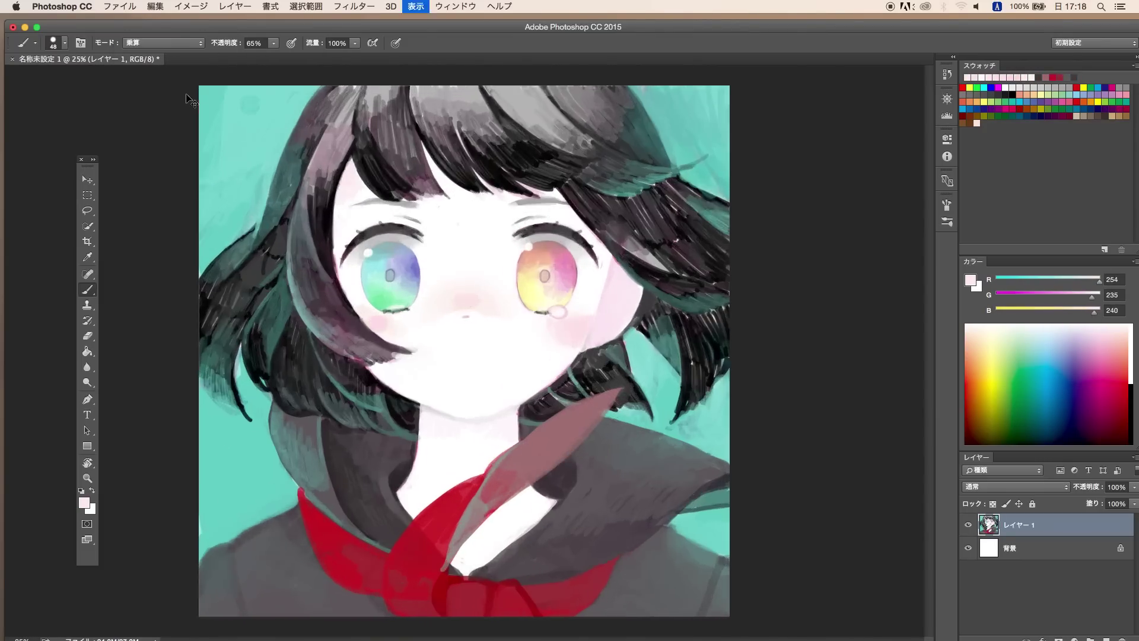
{"action": "key", "text": "shift+alt+m"}
{"action": "key", "text": "super+minus"}
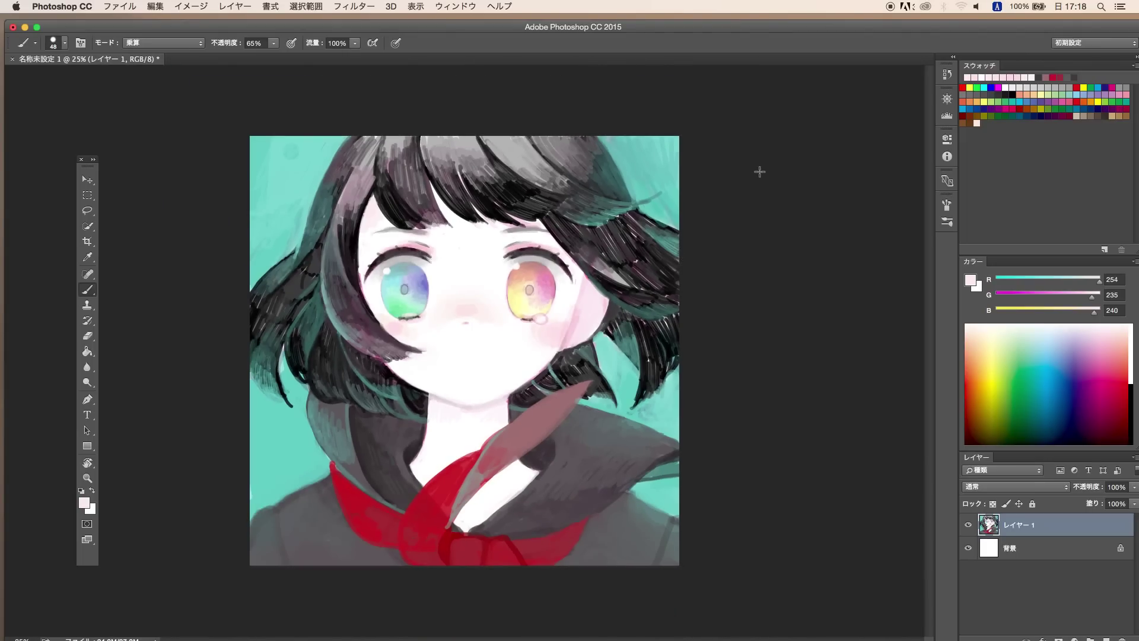
{"action": "key", "text": "super+plus"}
{"action": "key", "text": "super+plus"}
{"action": "key", "text": "super+minus"}
{"action": "key", "text": "super+minus"}
{"action": "key", "text": "super+plus"}
{"action": "key", "text": "shift+alt+n"}
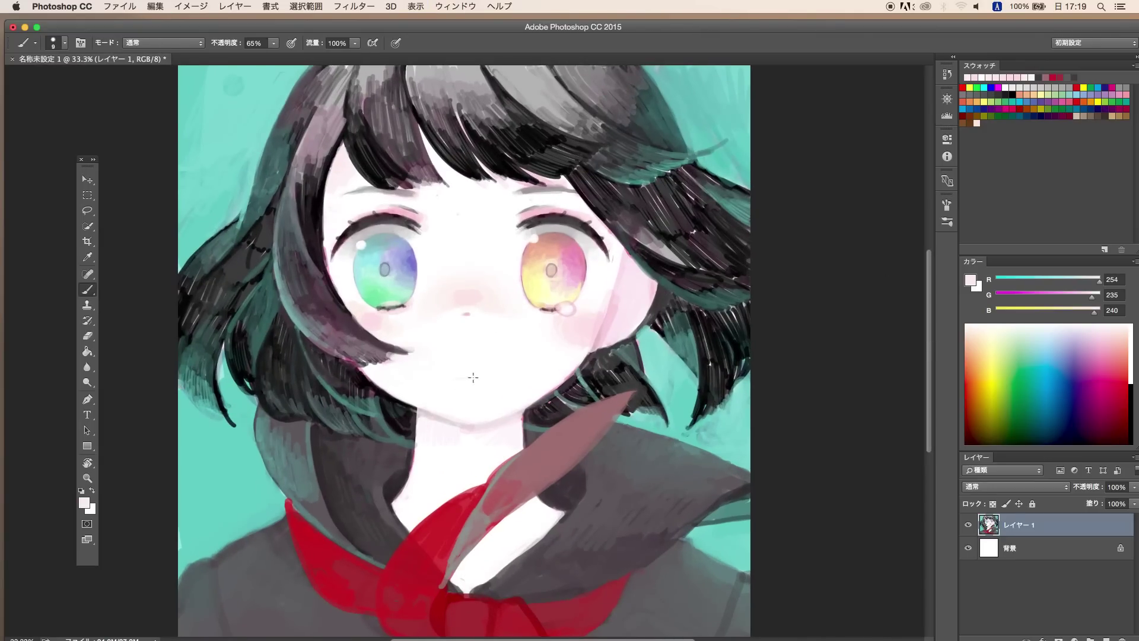
Zoom in to 33.3% on the face and dab a pale pink mouth below the nose.
{"action": "key", "text": "super+plus"}
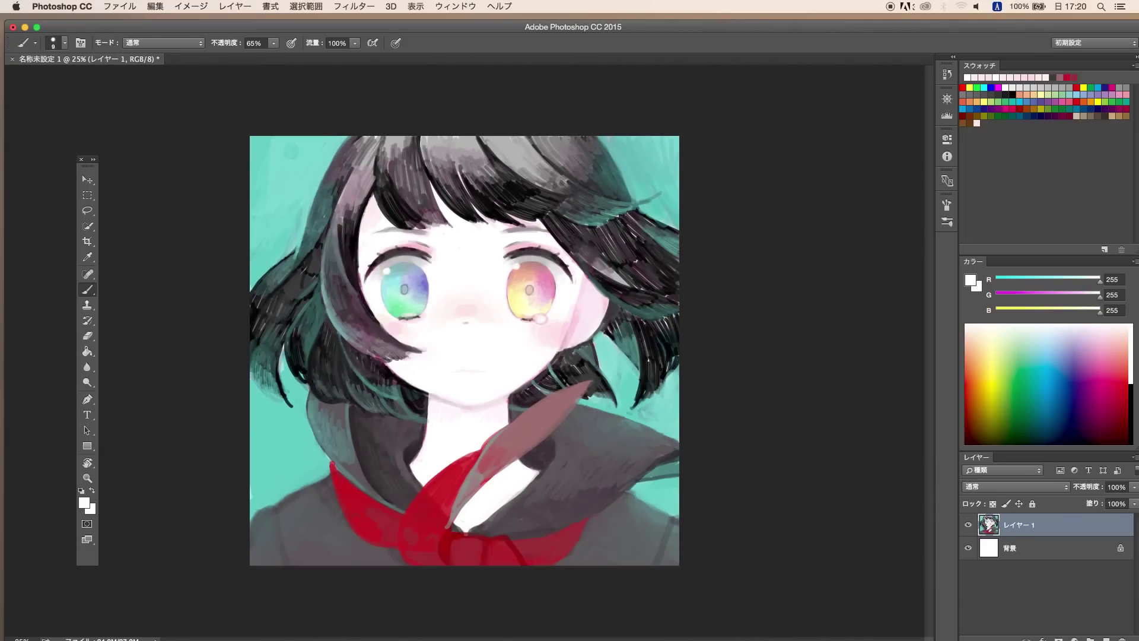
{"action": "left_click_drag", "start_coordinate": [540, 289], "coordinate": [443, 261]}
{"action": "left_click", "coordinate": [279, 187], "text": "alt"}
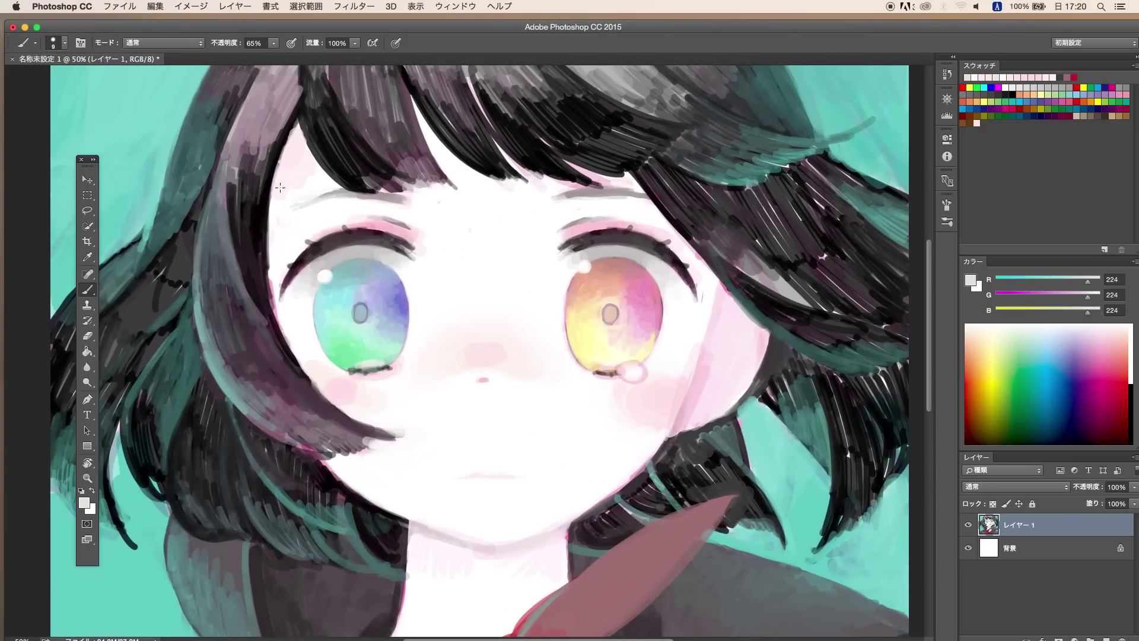
{"action": "key", "text": "super+minus"}
{"action": "key", "text": "super+minus"}
{"action": "key", "text": "super+minus"}
{"action": "key", "text": "super+plus"}
{"action": "key", "text": "super+plus"}
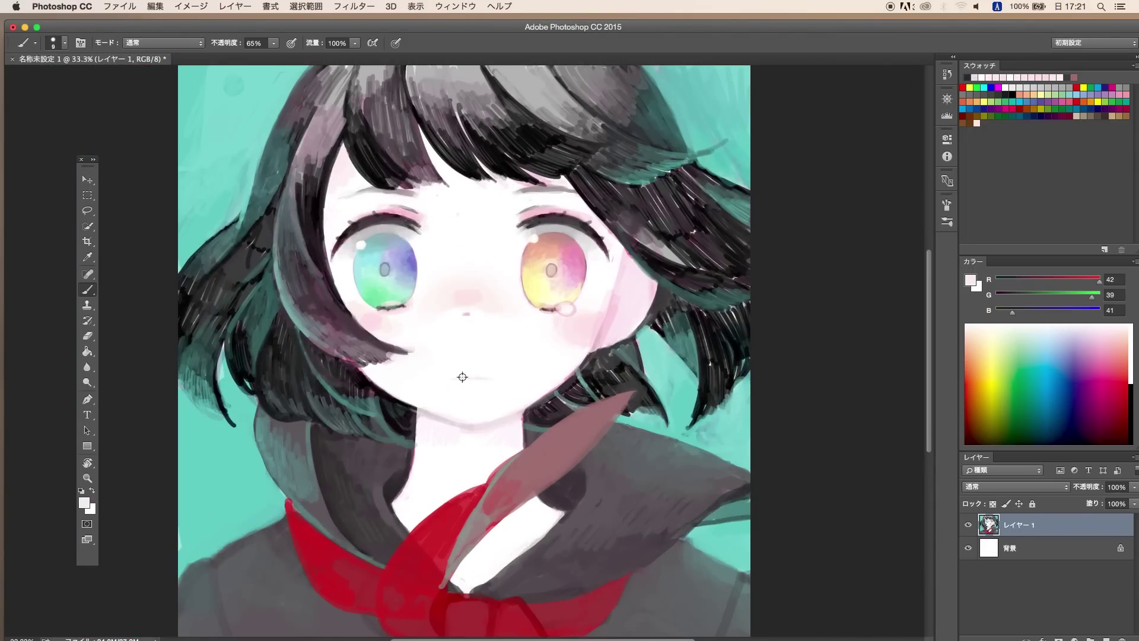
{"action": "left_click", "coordinate": [462, 376], "text": "alt"}
{"action": "key", "text": "super+plus"}
{"action": "left_click", "coordinate": [498, 385], "text": "alt"}
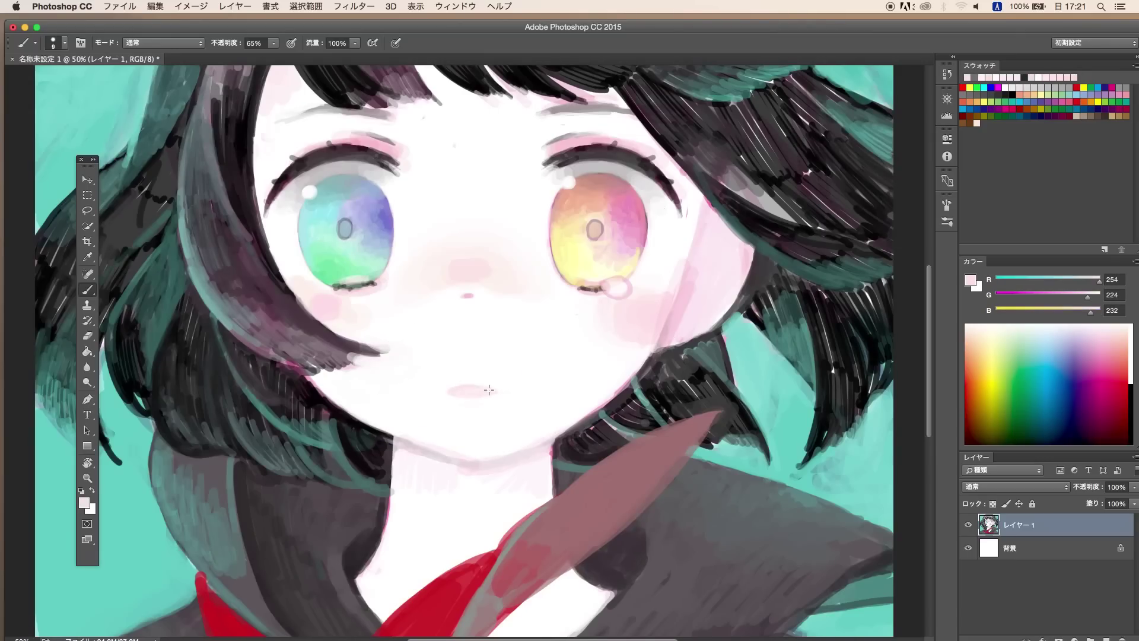
Add a dark grey outline so the small pink mouth looks slightly parted.
{"action": "key", "text": "super+minus"}
{"action": "key", "text": "super+minus"}
{"action": "key", "text": "ctrl+Up"}
{"action": "key", "text": "ctrl+Up"}
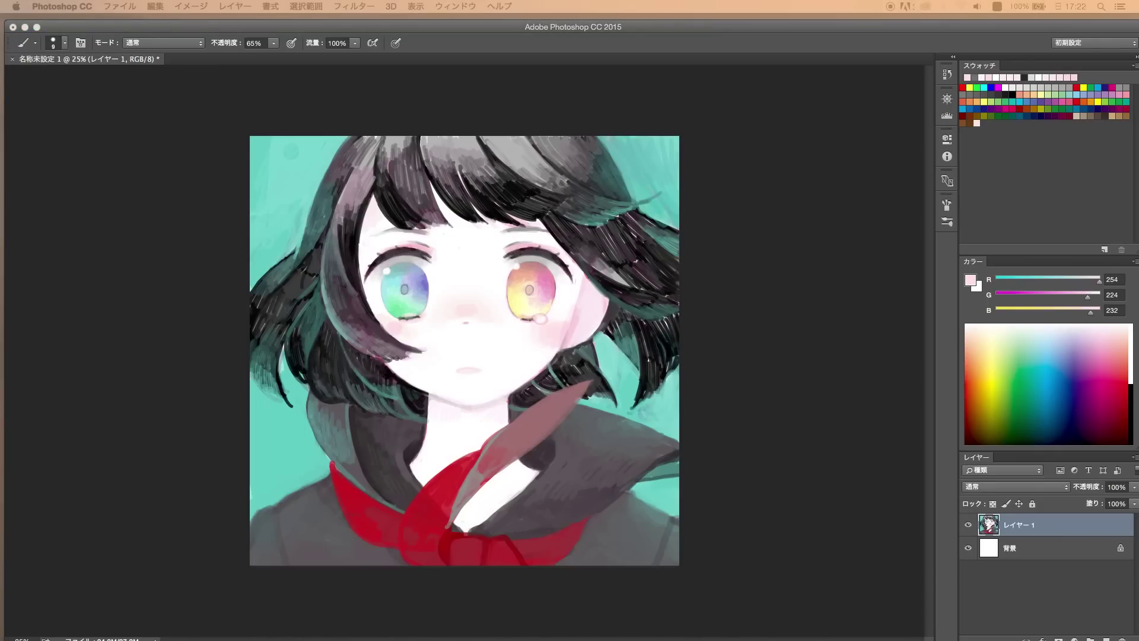
{"action": "key", "text": "super+plus"}
{"action": "left_click", "coordinate": [496, 385], "text": "alt"}
{"action": "key", "text": "super+plus"}
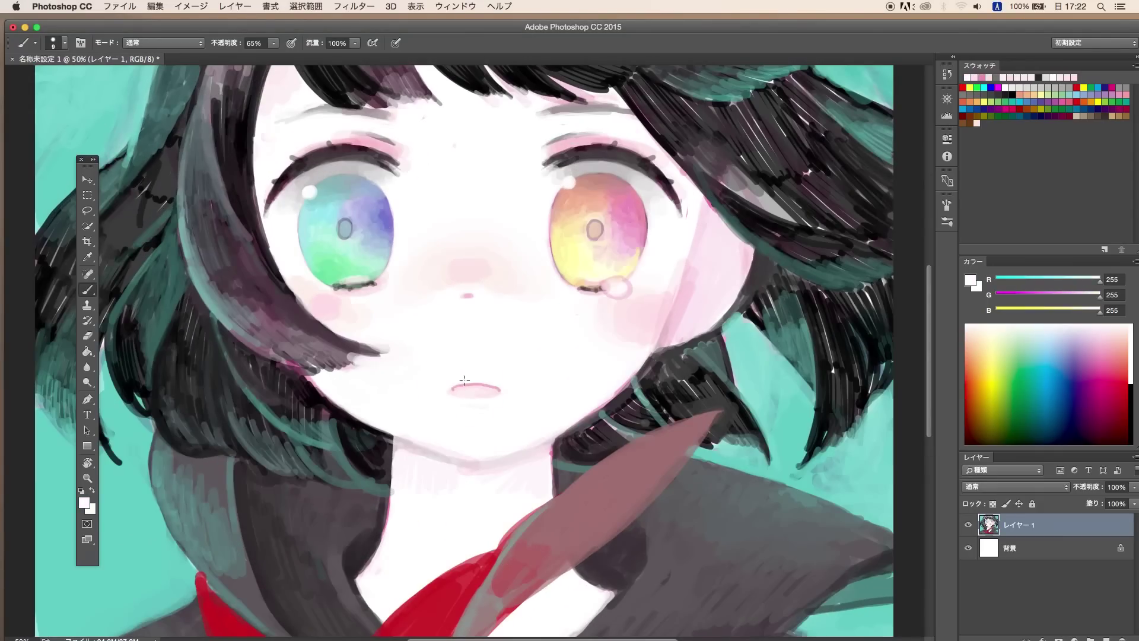
{"action": "key", "text": "super+minus"}
{"action": "key", "text": "super+minus"}
{"action": "key", "text": "super+minus"}
{"action": "key", "text": "super+plus"}
{"action": "left_click", "coordinate": [400, 443], "text": "alt"}
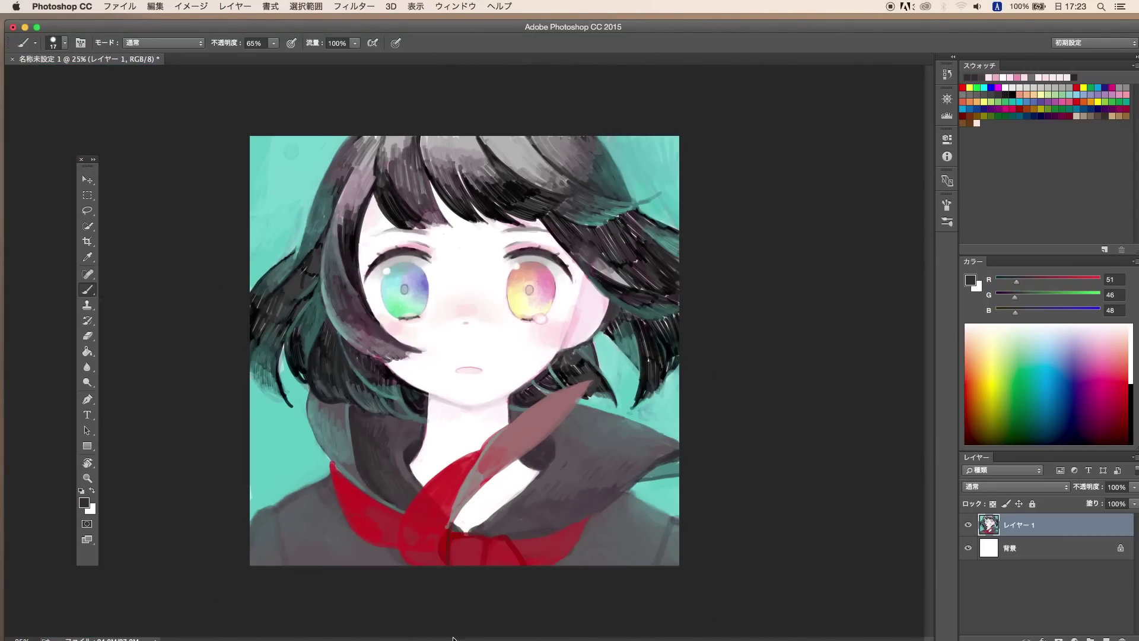
Add light teal highlight strokes to the upper-left, right and left hair.
{"action": "left_click_drag", "start_coordinate": [332, 145], "coordinate": [350, 199]}
{"action": "left_click", "coordinate": [343, 191], "text": "alt"}
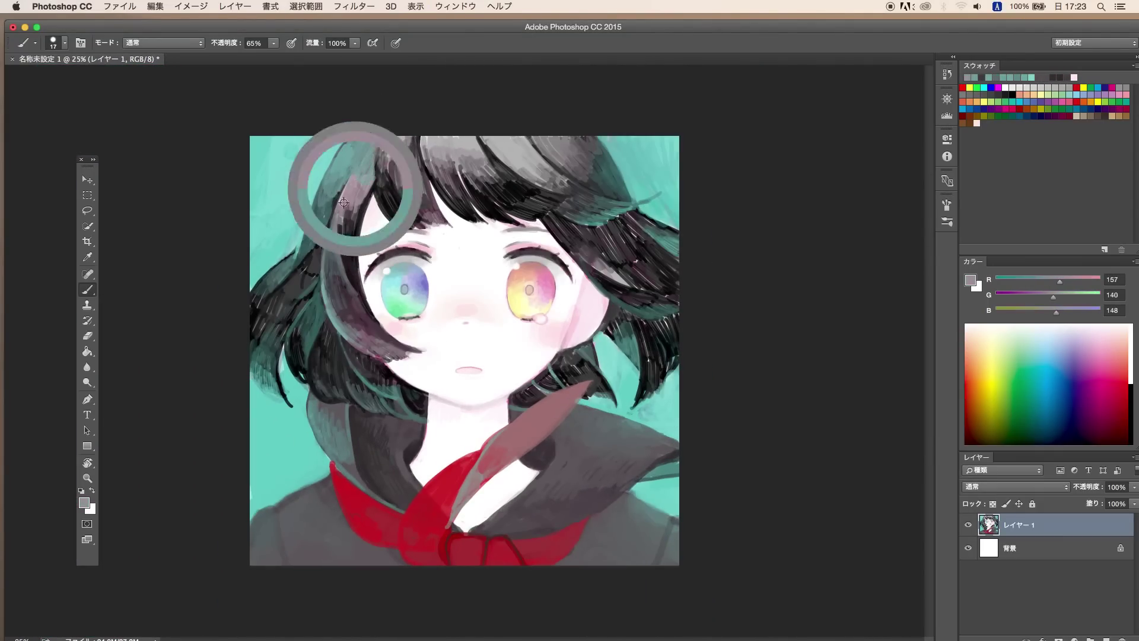
{"action": "left_click", "coordinate": [586, 170], "text": "alt"}
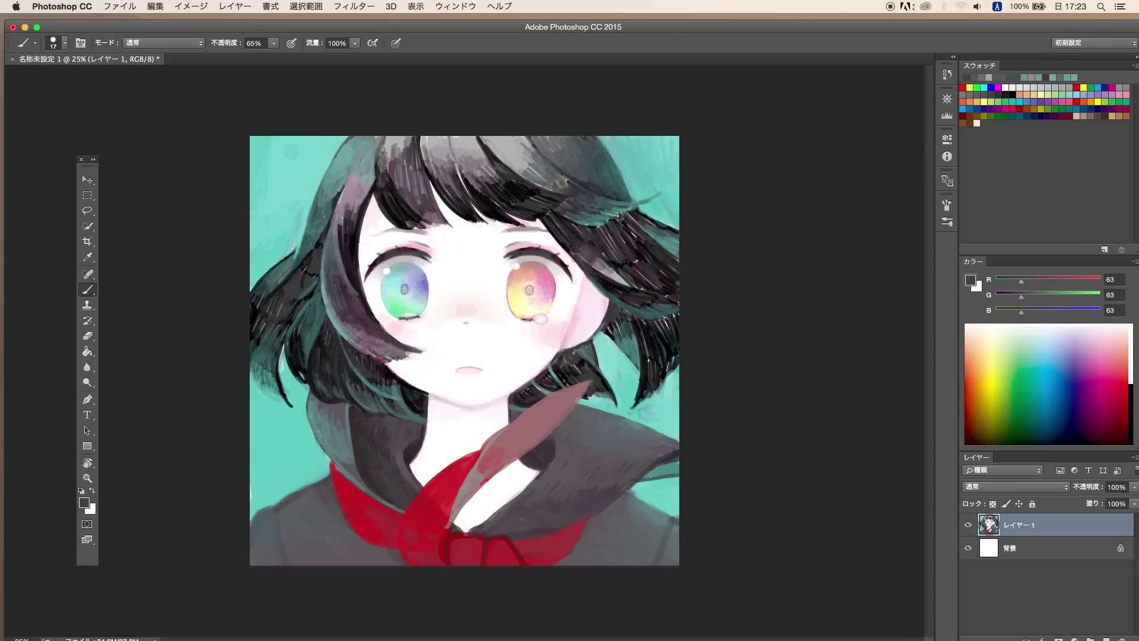
{"action": "left_click_drag", "start_coordinate": [576, 233], "coordinate": [642, 287]}
{"action": "left_click", "coordinate": [664, 355], "text": "alt"}
{"action": "left_click_drag", "start_coordinate": [326, 380], "coordinate": [342, 261]}
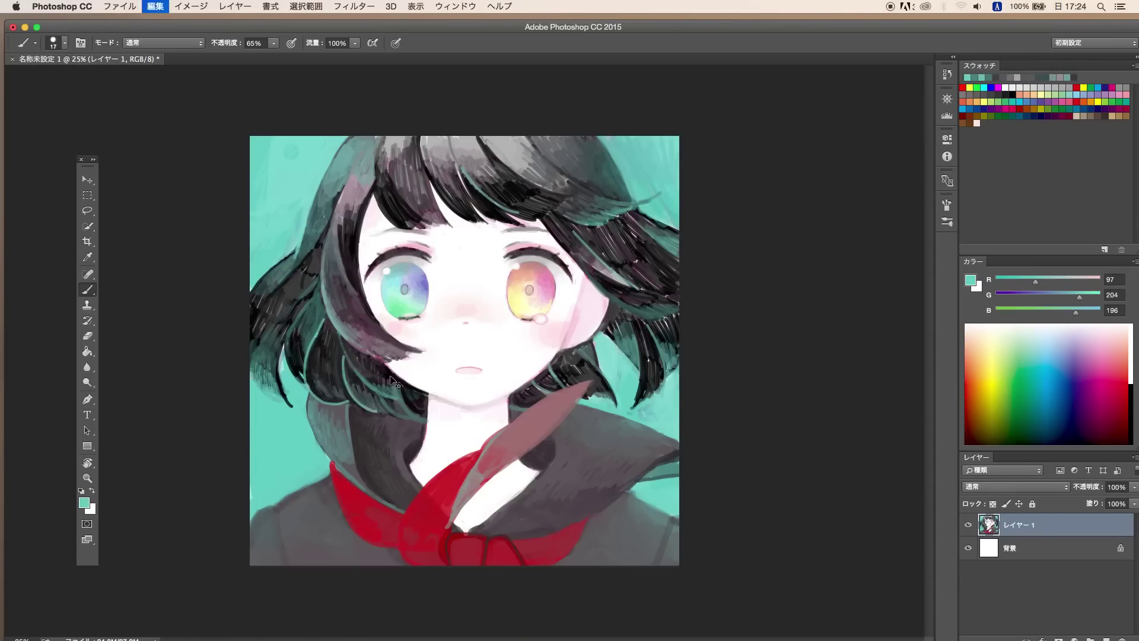
Wash grey-teal over the lower-left and lower-right coat with a size-170 brush at 27% opacity.
{"action": "key", "text": "5"}
{"action": "key", "text": "2"}
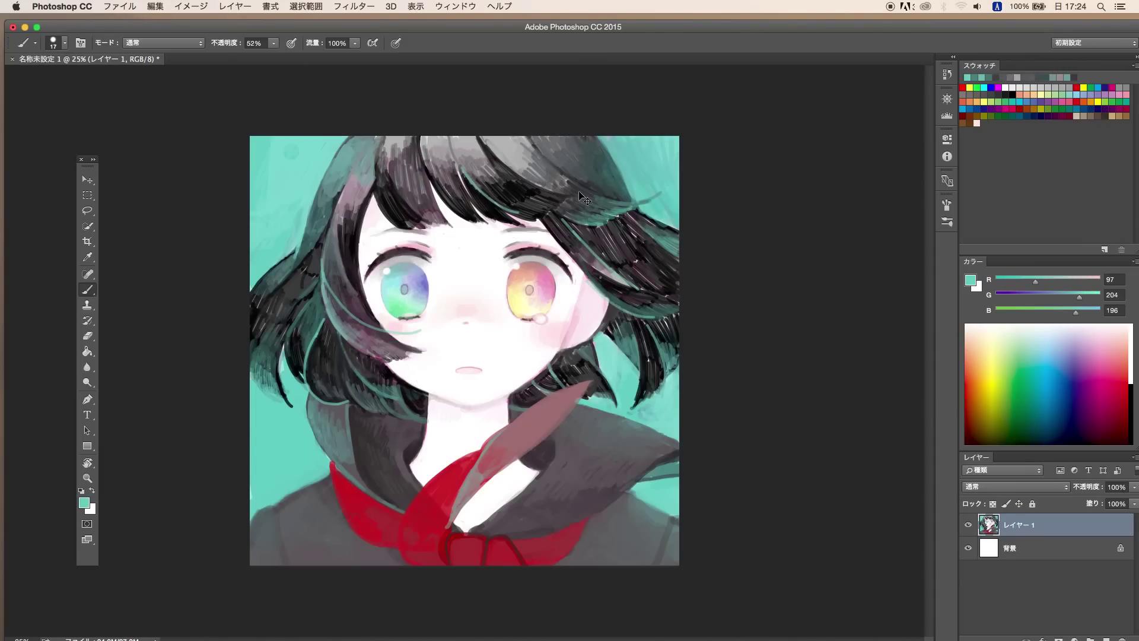
{"action": "left_click", "coordinate": [287, 542], "text": "alt"}
{"action": "key", "text": "2"}
{"action": "key", "text": "7"}
{"action": "left_click_drag", "start_coordinate": [297, 493], "coordinate": [266, 564]}
{"action": "left_click_drag", "start_coordinate": [653, 516], "coordinate": [666, 528]}
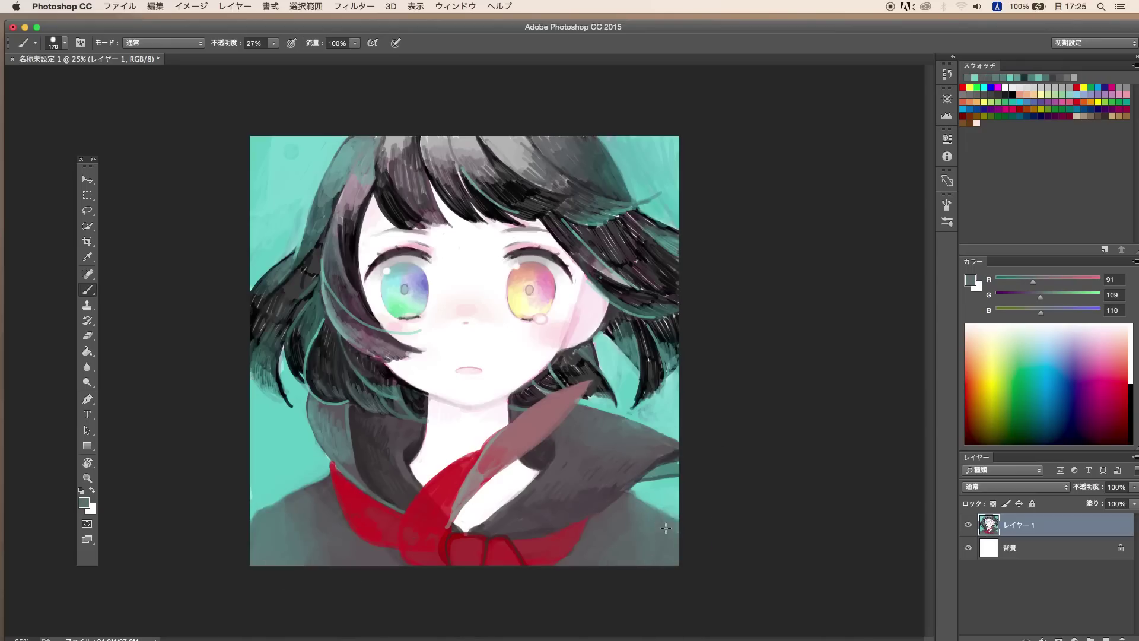
{"action": "left_click", "coordinate": [673, 504], "text": "alt"}
Draw pale white trim lines along both collars with a size-22 brush at 41% opacity.
{"action": "key", "text": "ctrl+minus"}
{"action": "left_click", "coordinate": [946, 98]}
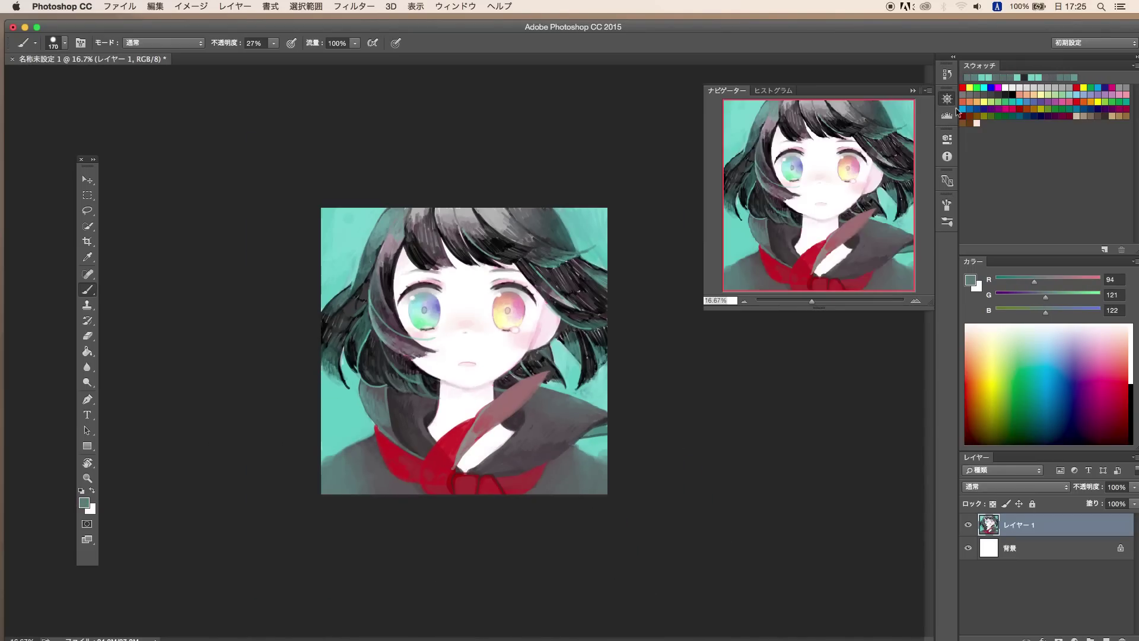
{"action": "key", "text": "ctrl+plus"}
{"action": "key", "text": "ctrl+plus"}
{"action": "key", "text": "6"}
{"action": "key", "text": "4"}
{"action": "left_click", "coordinate": [495, 593], "text": "alt"}
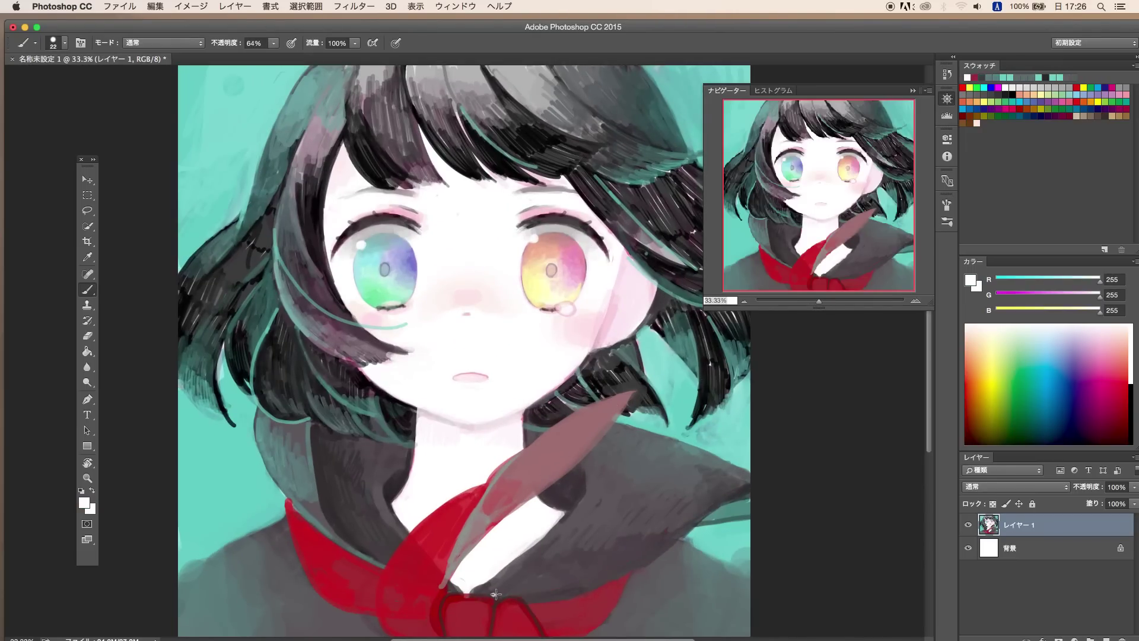
{"action": "key", "text": "4"}
{"action": "key", "text": "1"}
{"action": "left_click_drag", "start_coordinate": [744, 475], "coordinate": [519, 587]}
{"action": "left_click_drag", "start_coordinate": [325, 519], "coordinate": [386, 552]}
{"action": "left_click", "coordinate": [386, 552], "text": "alt"}
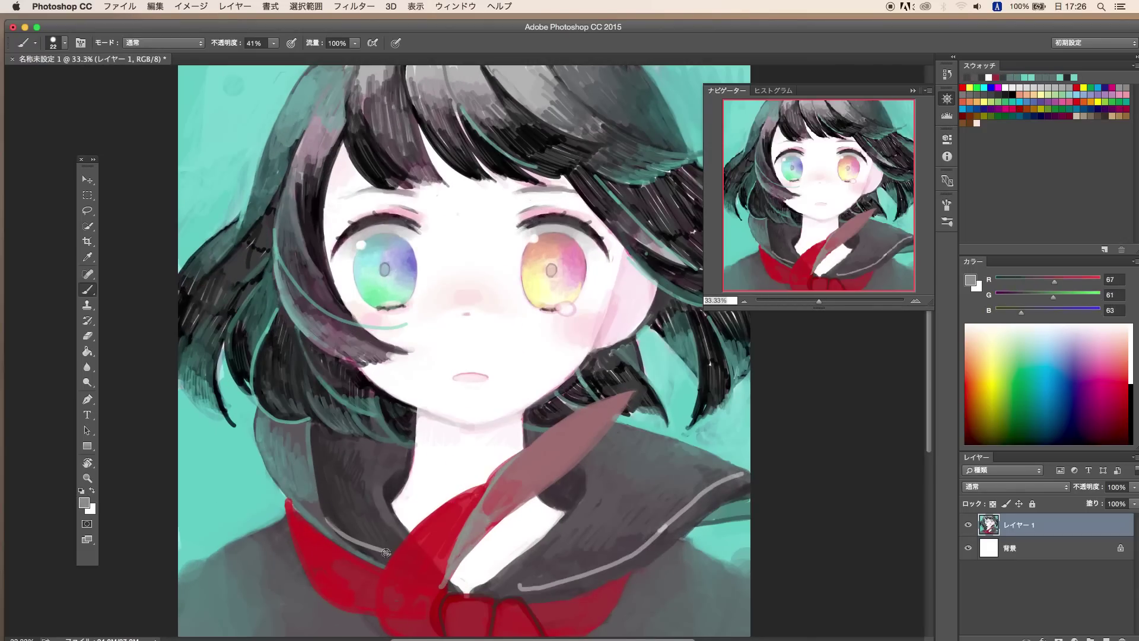
Add a new empty layer and save the file as ウタコ2.psd.
{"action": "key", "text": "ctrl+minus"}
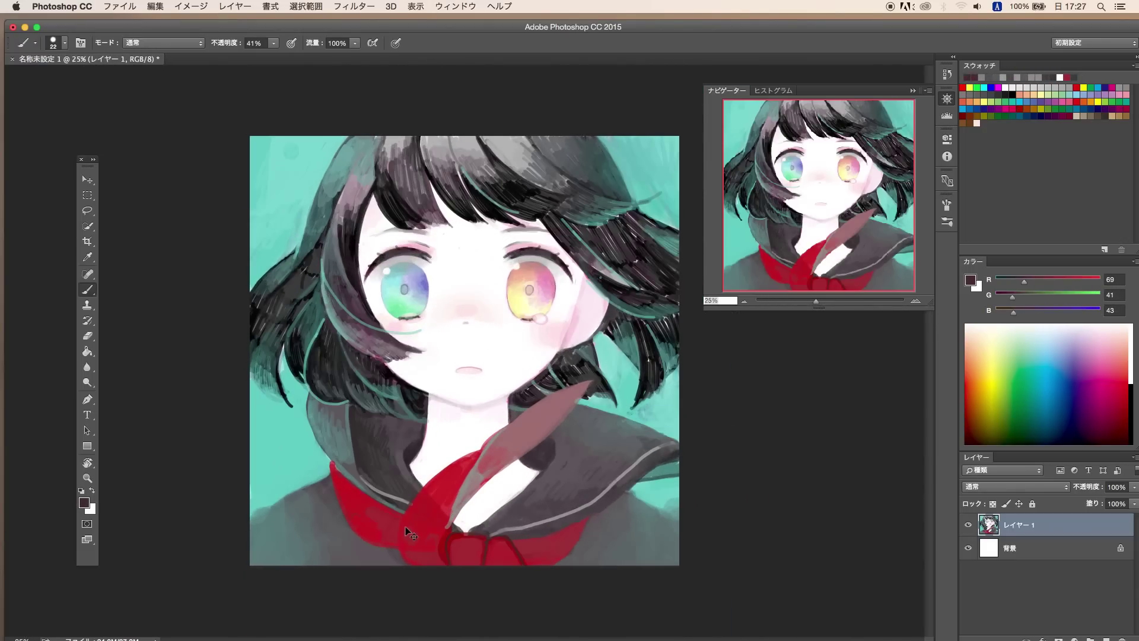
{"action": "key", "text": "ctrl+shift+alt+n"}
{"action": "key", "text": "ctrl+s"}
{"action": "key", "text": "Return"}
{"action": "key", "text": "ctrl+minus"}
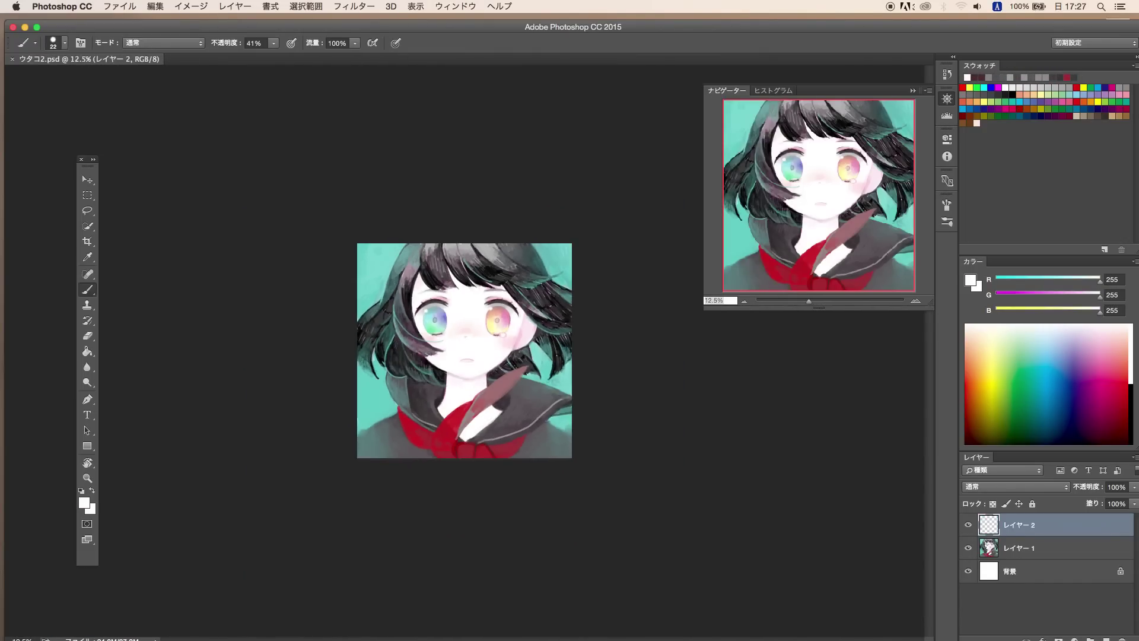
{"action": "key", "text": "ctrl+plus"}
Paint a dark hair strand across the left eye, with a size-13 brush at 21% opacity.
{"action": "left_click", "coordinate": [422, 222], "text": "alt"}
{"action": "left_click_drag", "start_coordinate": [423, 306], "coordinate": [392, 293]}
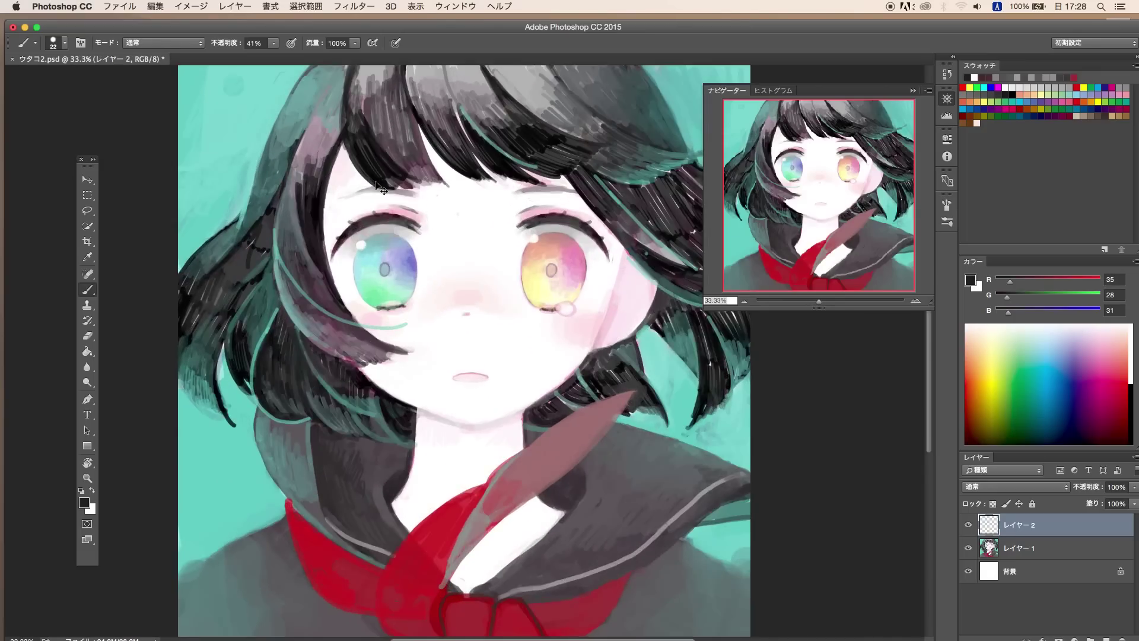
{"action": "left_click_drag", "start_coordinate": [363, 234], "coordinate": [443, 297]}
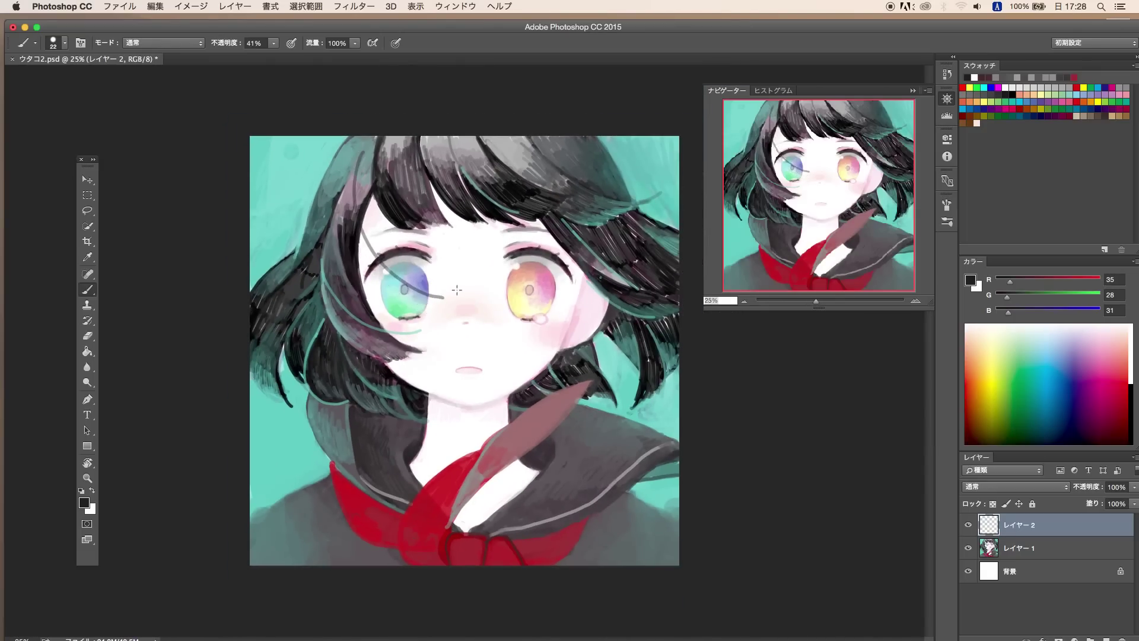
{"action": "key", "text": "ctrl+z"}
{"action": "key", "text": "ctrl+z"}
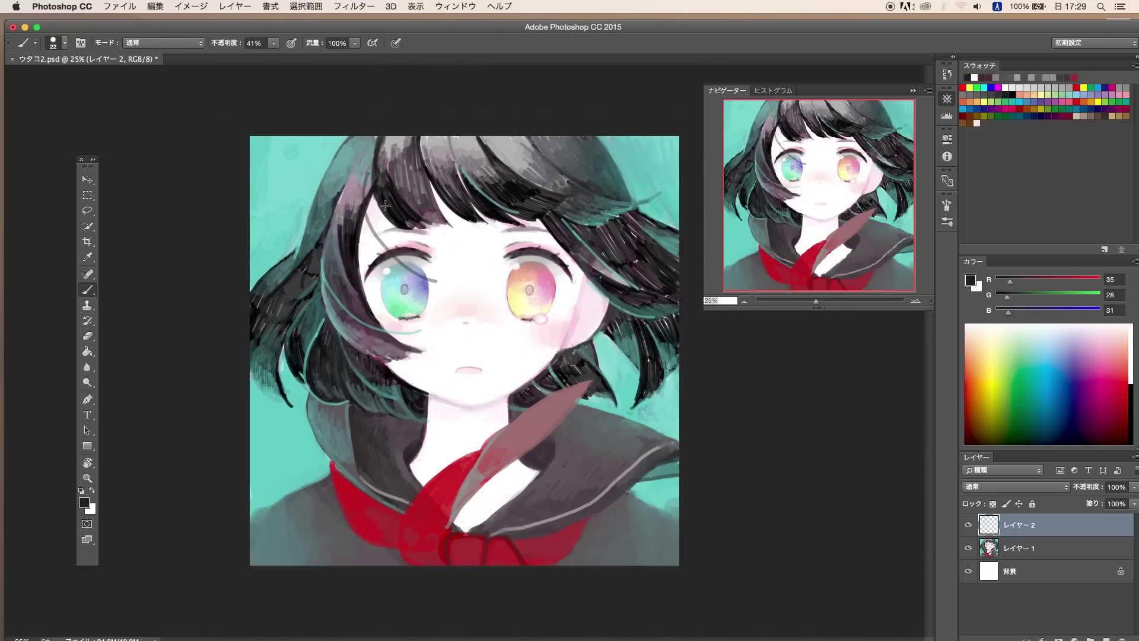
{"action": "key", "text": "ctrl+z"}
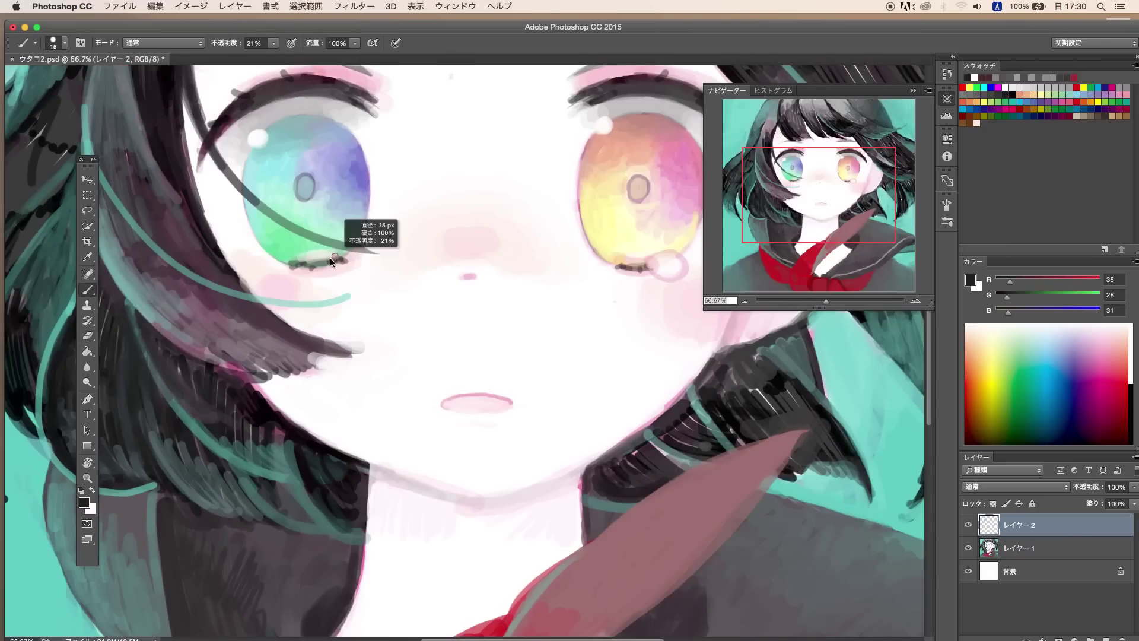
{"action": "left_click_drag", "start_coordinate": [329, 257], "coordinate": [326, 214]}
{"action": "key", "text": "2"}
{"action": "key", "text": "1"}
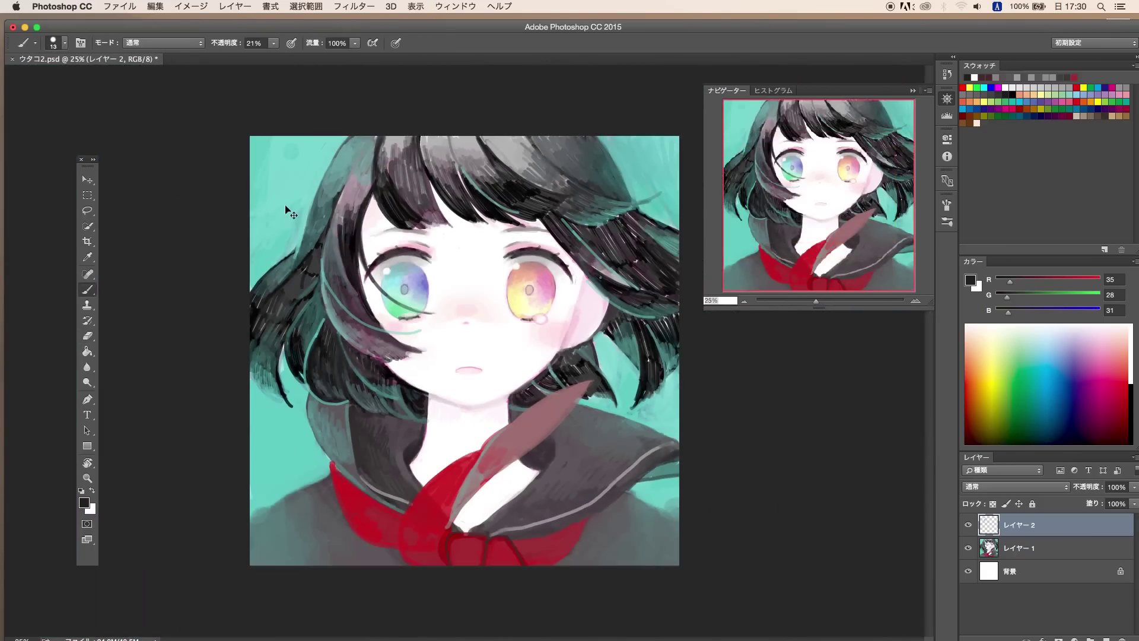
{"action": "key", "text": "ctrl+plus"}
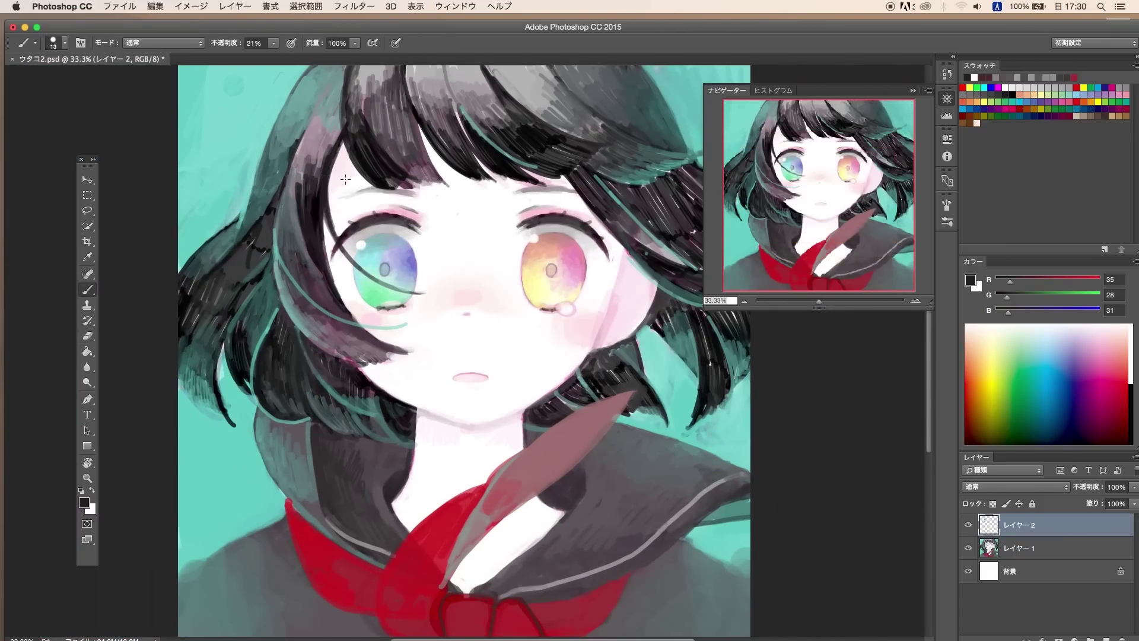
{"action": "key", "text": "ctrl+minus"}
{"action": "left_click", "coordinate": [619, 180], "text": "alt"}
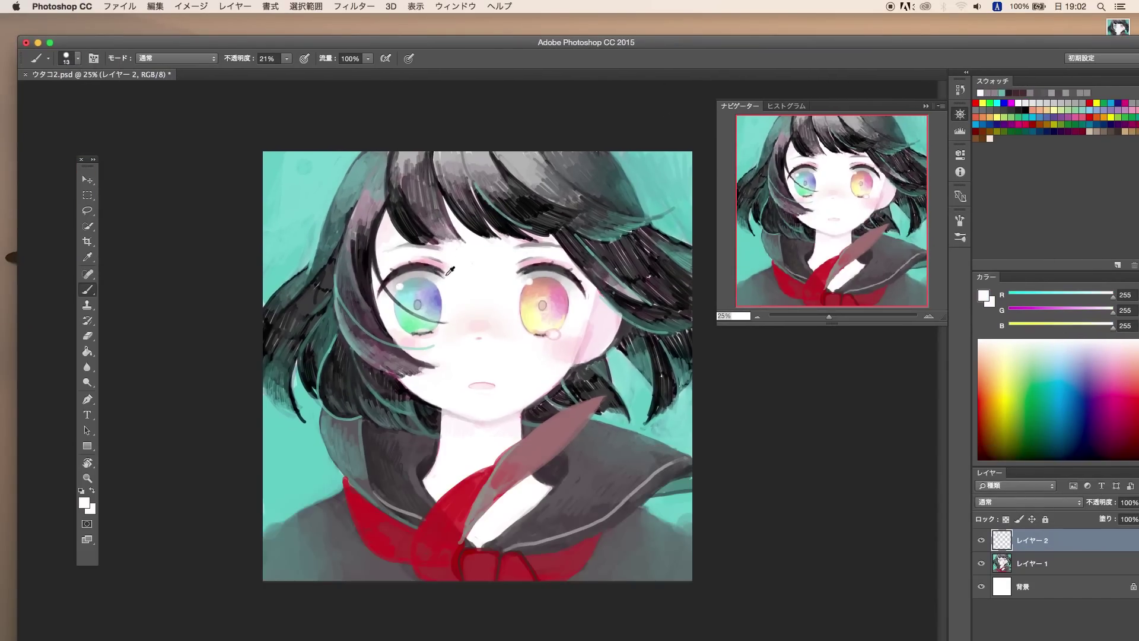
Paint light strands on the hair beside the left eye, then sample teal and dark grey.
{"action": "left_click", "coordinate": [418, 385], "text": "alt"}
{"action": "left_click_drag", "start_coordinate": [418, 373], "coordinate": [374, 356]}
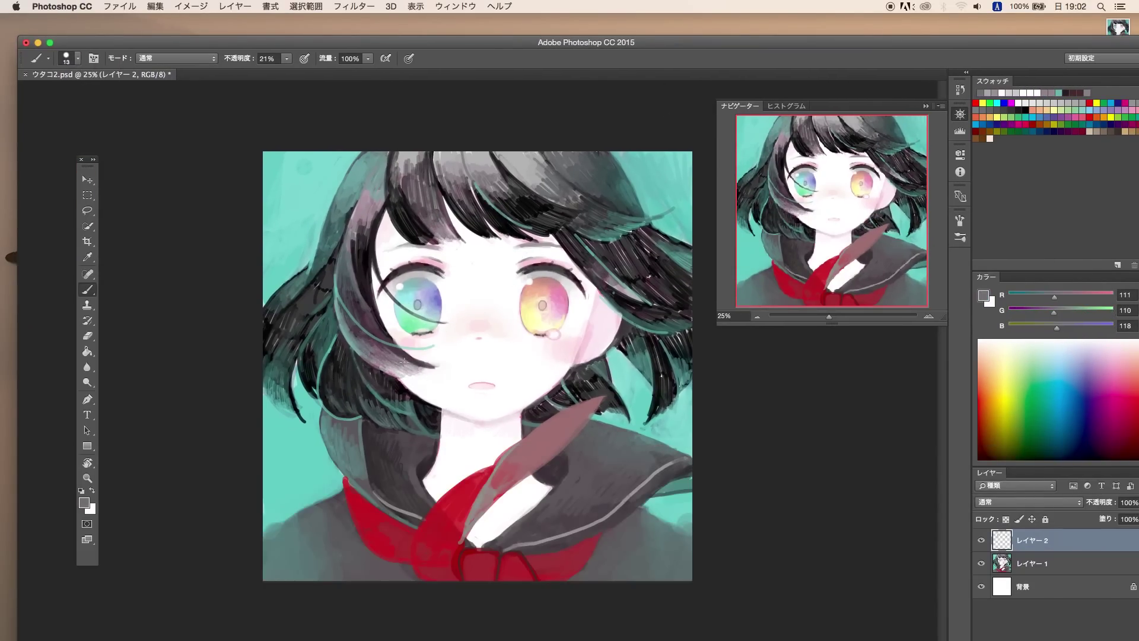
{"action": "left_click", "coordinate": [444, 248], "text": "alt"}
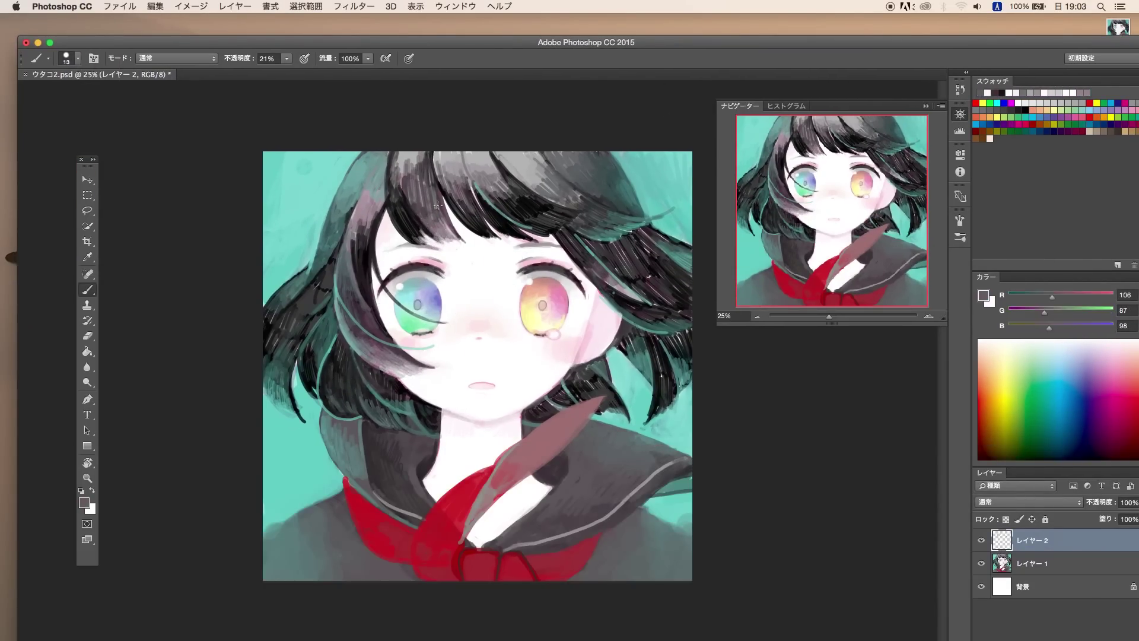
{"action": "left_click", "coordinate": [404, 372], "text": "alt"}
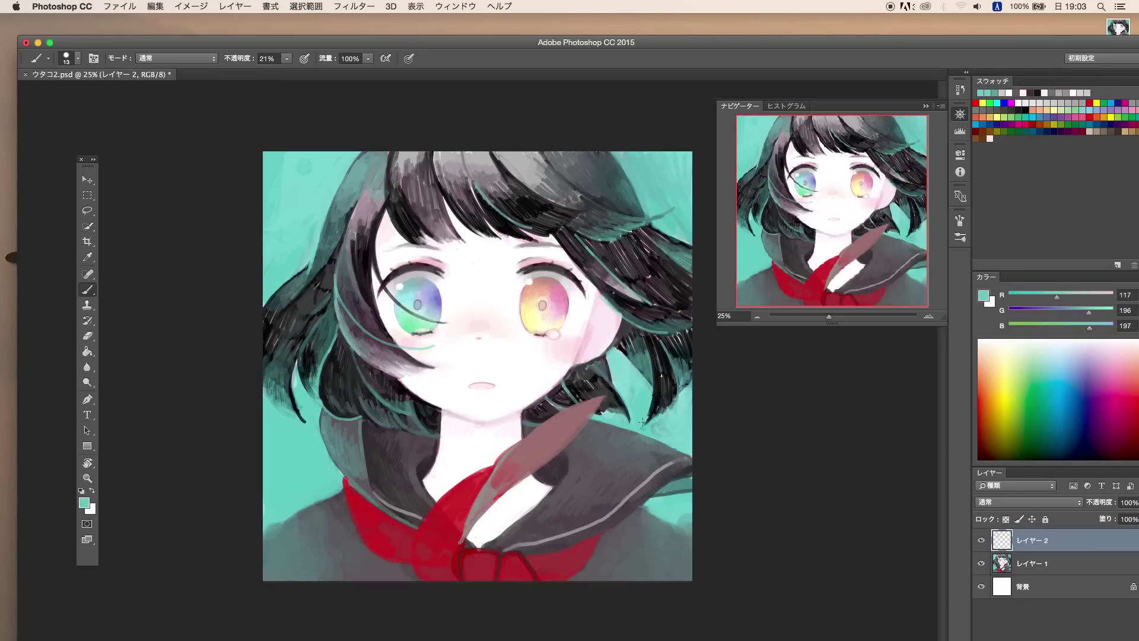
{"action": "left_click", "coordinate": [658, 397], "text": "alt"}
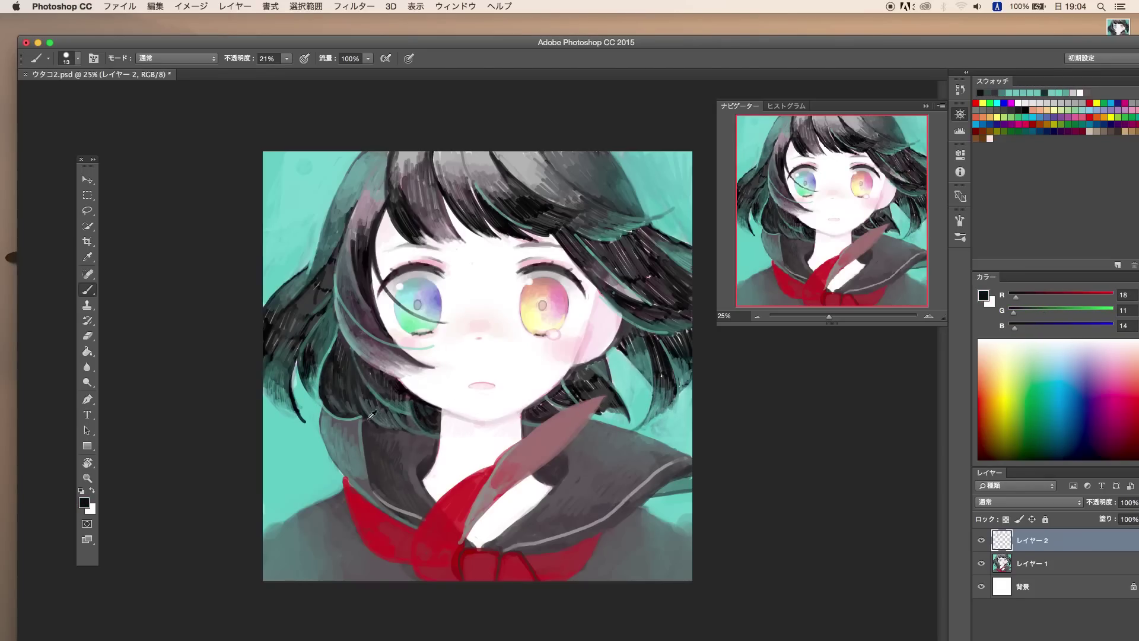
{"action": "left_click", "coordinate": [392, 402], "text": "alt"}
Sample teal-grey and light teal hair accents, finishing on near-white for sparkles.
{"action": "left_click", "coordinate": [378, 419], "text": "alt"}
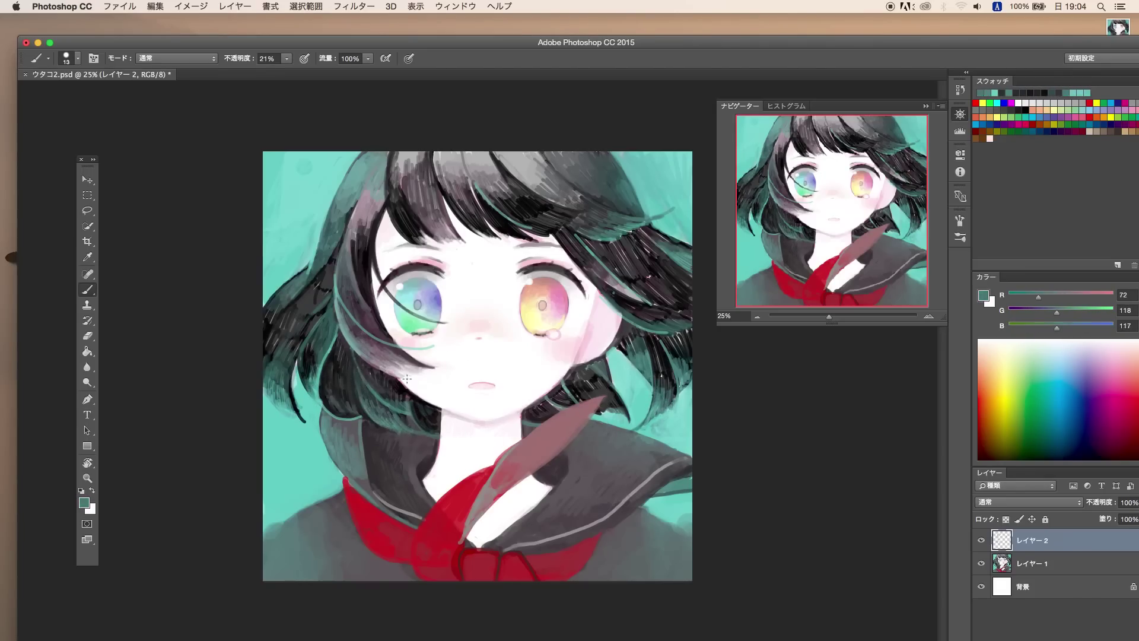
{"action": "left_click", "coordinate": [382, 377], "text": "alt"}
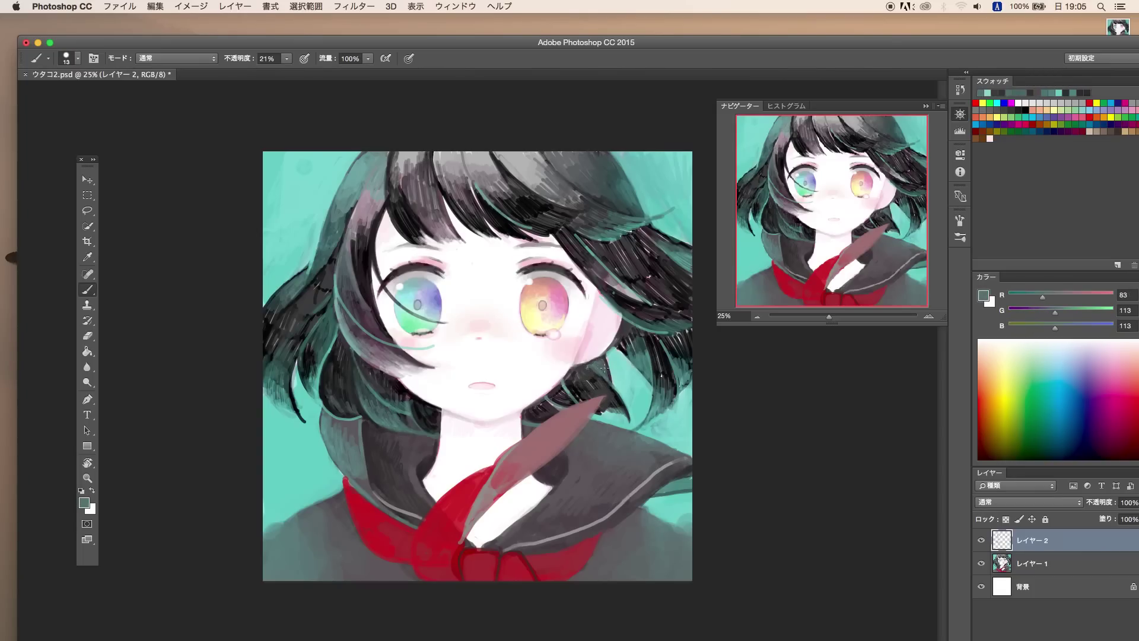
{"action": "left_click", "coordinate": [621, 347], "text": "alt"}
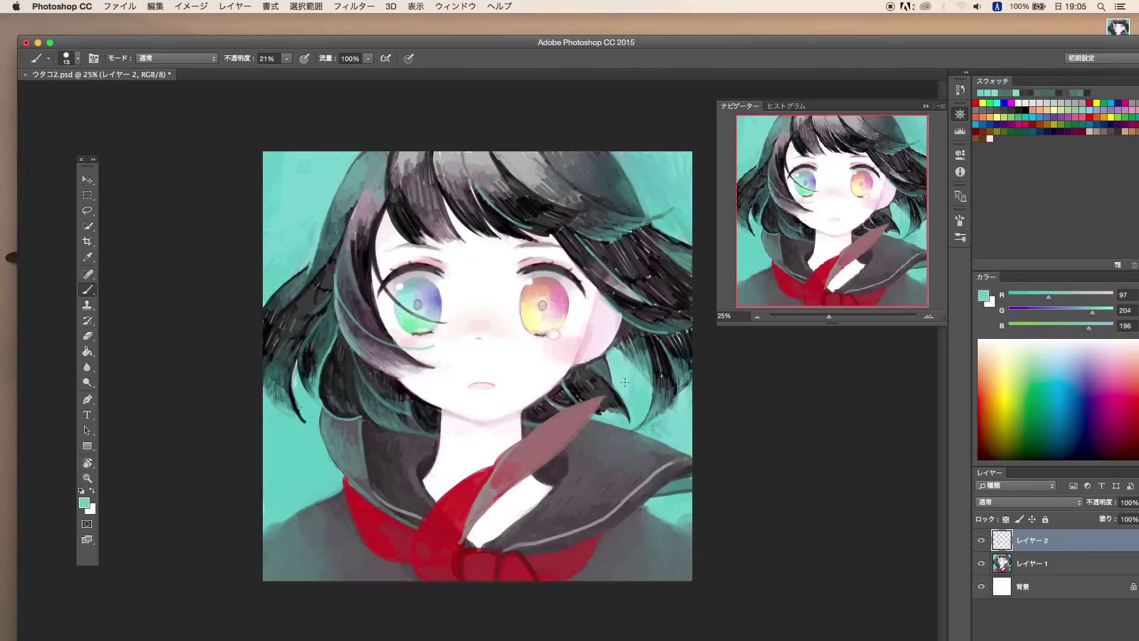
{"action": "left_click", "coordinate": [399, 325], "text": "alt"}
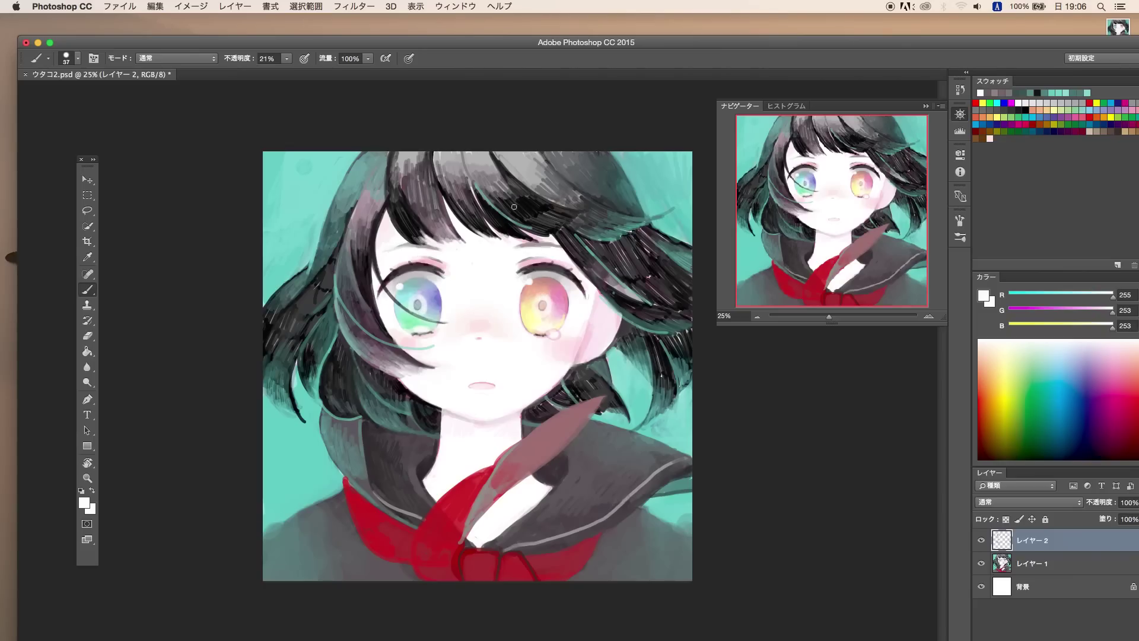
{"action": "key", "text": "l"}
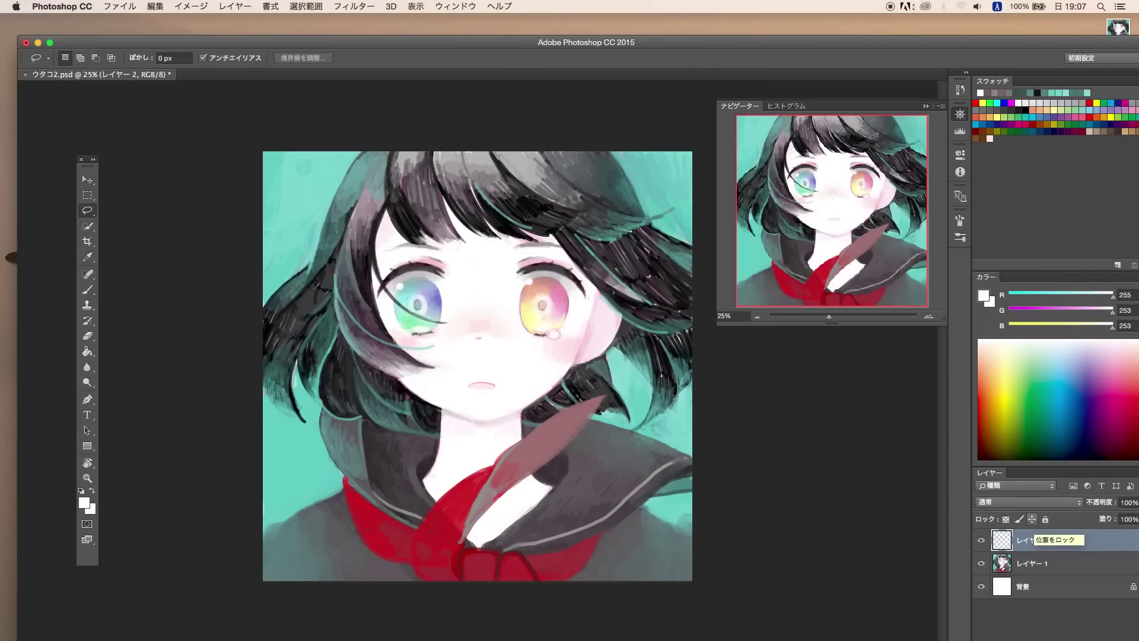
Merge the sparkle layer down with Cmd+E and inspect the white sparkles at 50%, returning to 25%.
{"action": "key", "text": "b"}
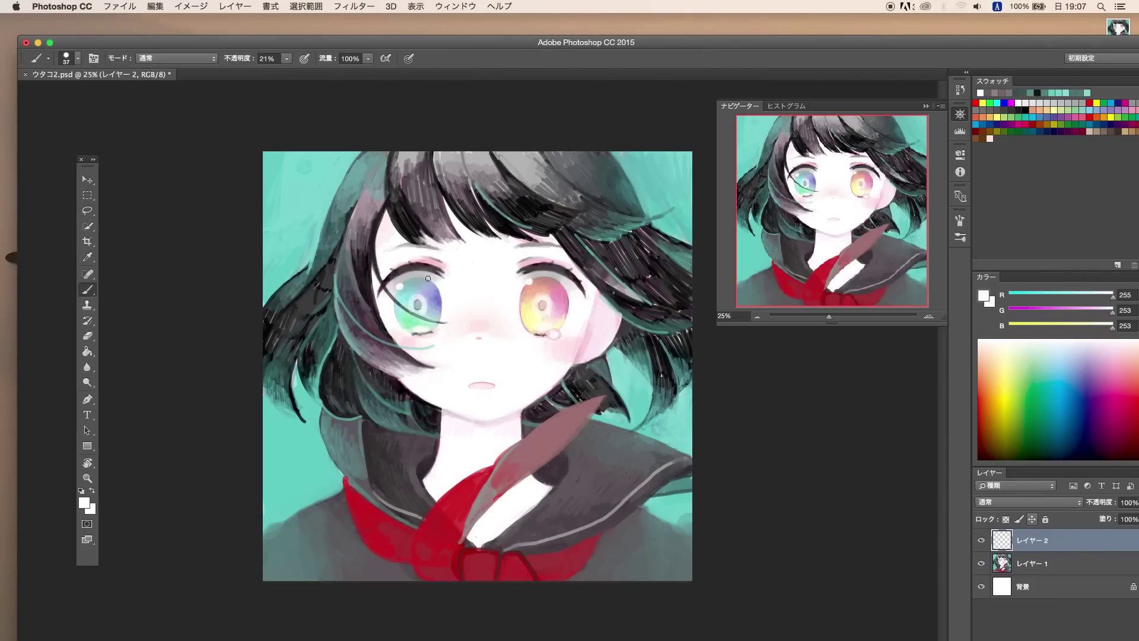
{"action": "key", "text": "ctrl+e"}
{"action": "key", "text": "ctrl+plus"}
{"action": "key", "text": "ctrl+minus"}
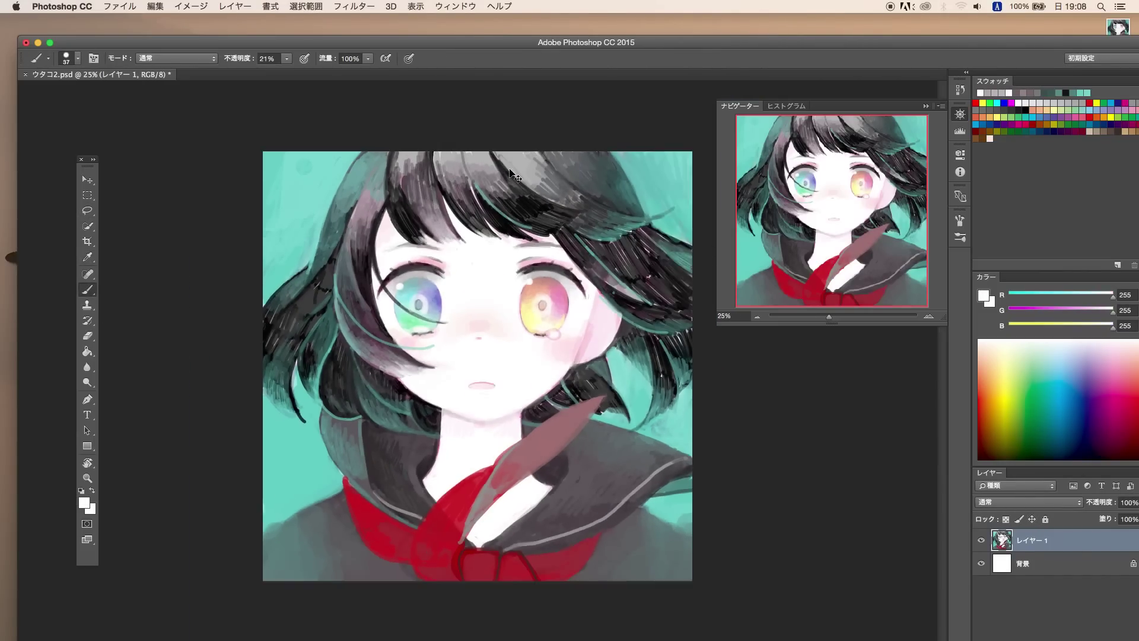
{"action": "key", "text": "ctrl+plus"}
{"action": "key", "text": "ctrl+plus"}
{"action": "scroll", "coordinate": [712, 404], "scroll_direction": "left", "scroll_amount": 3}
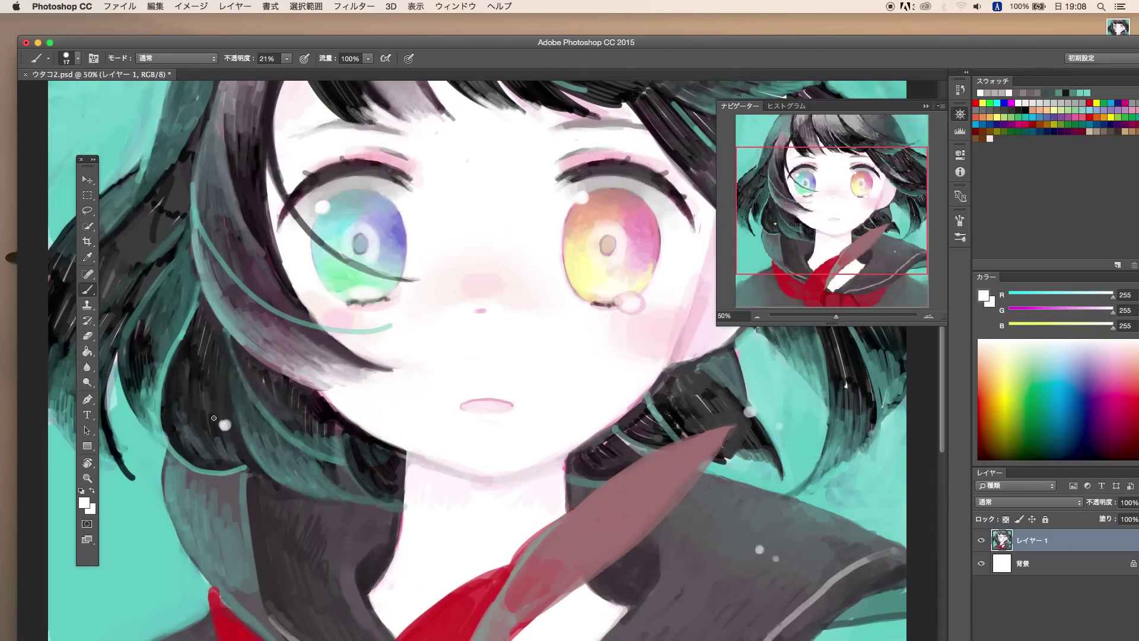
{"action": "scroll", "coordinate": [270, 279], "scroll_direction": "down", "scroll_amount": 5}
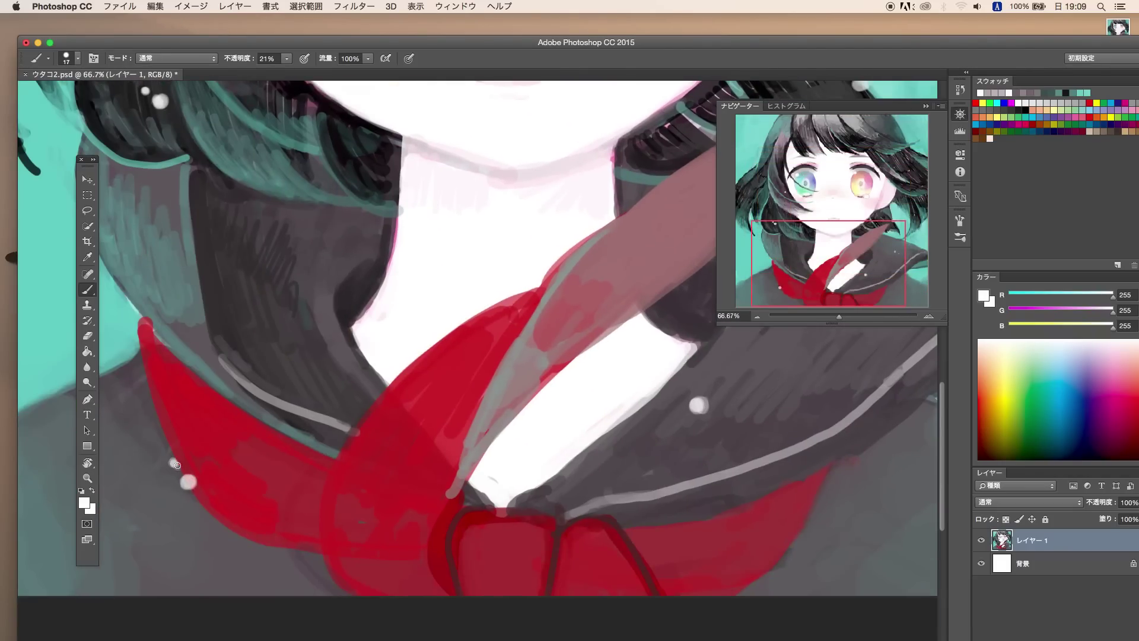
{"action": "scroll", "coordinate": [373, 554], "scroll_direction": "right", "scroll_amount": 10}
{"action": "key", "text": "ctrl+minus"}
{"action": "key", "text": "ctrl+minus"}
{"action": "key", "text": "ctrl+minus"}
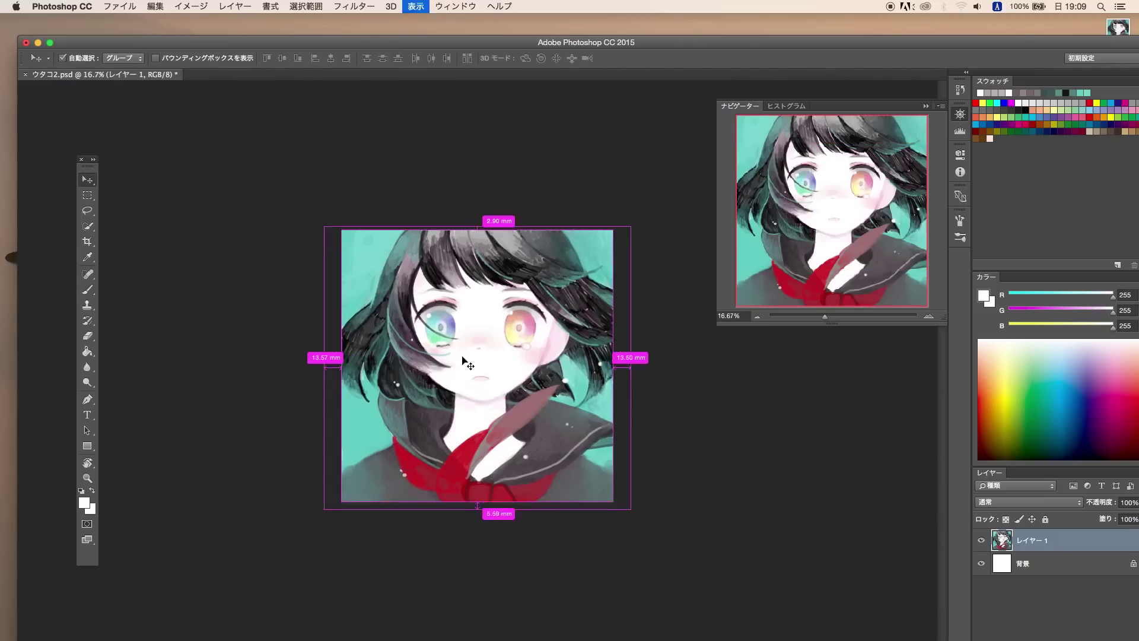
{"action": "key", "text": "ctrl+plus"}
{"action": "key", "text": "ctrl+plus"}
{"action": "key", "text": "ctrl+minus"}
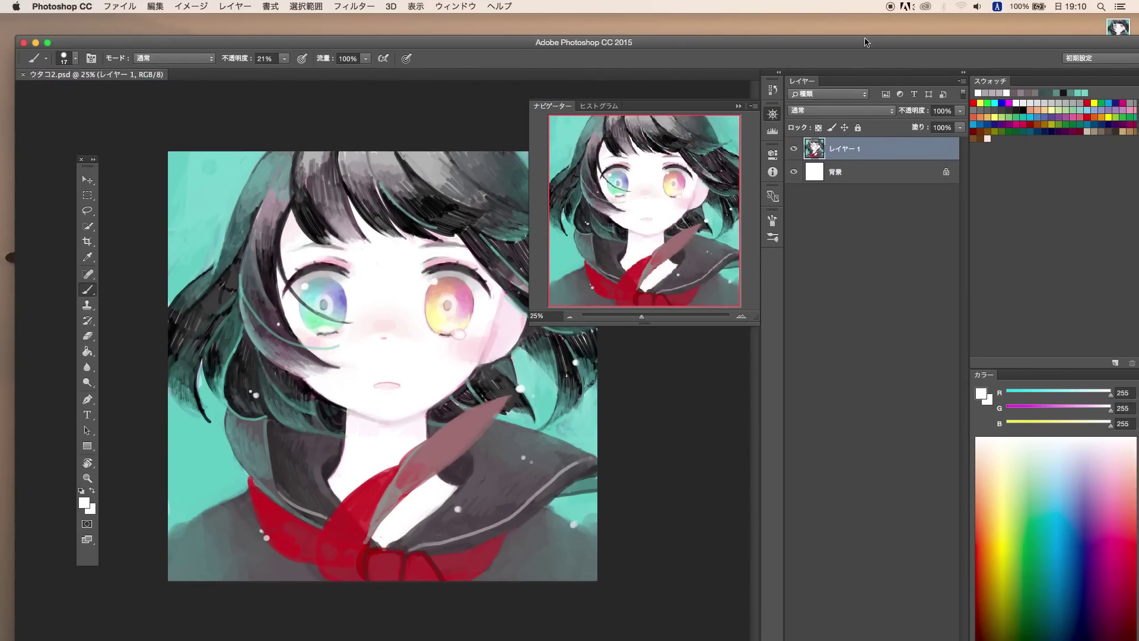
Dock the Layers panel with Swatches and draw a teardrop raindrop at the lower left on a new layer.
{"action": "left_click_drag", "start_coordinate": [989, 472], "coordinate": [1018, 67]}
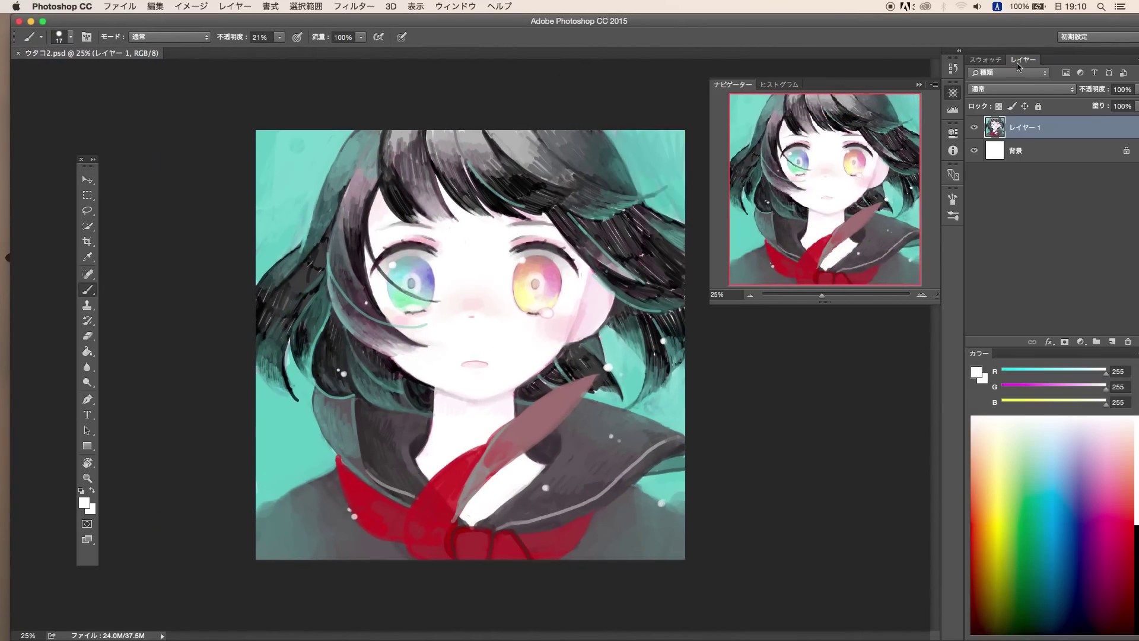
{"action": "key", "text": "ctrl+shift+alt+n"}
{"action": "key", "text": "ctrl+plus"}
{"action": "mouse_move", "coordinate": [255, 485]}
{"action": "left_mouse_down"}
{"action": "mouse_move", "coordinate": [249, 584]}
{"action": "mouse_move", "coordinate": [242, 572]}
{"action": "left_mouse_up"}
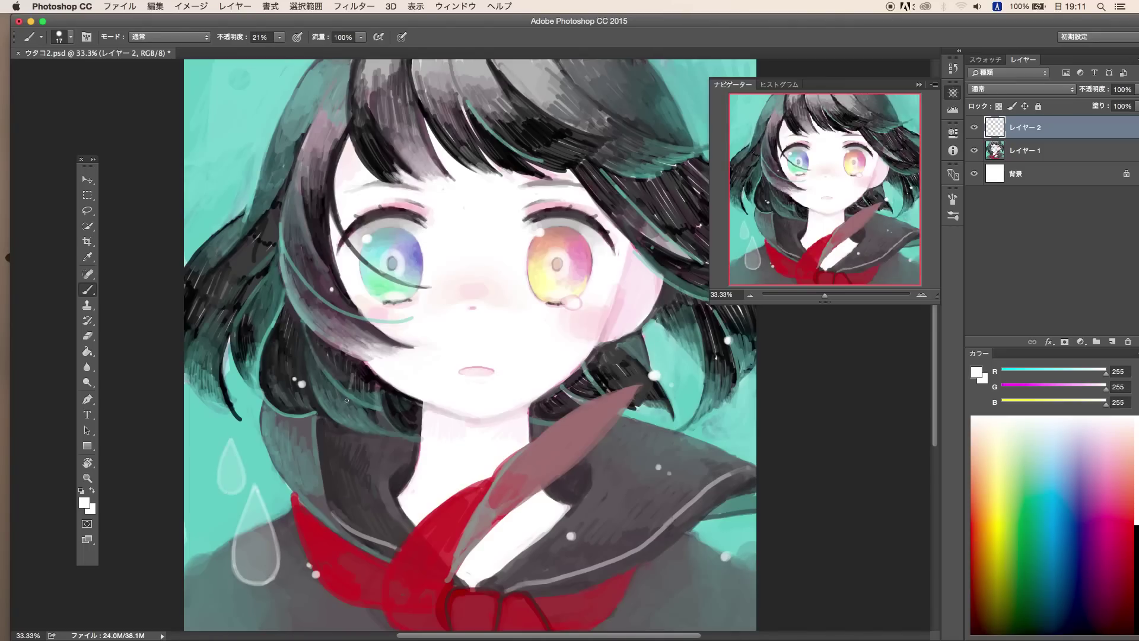
{"action": "key", "text": "e"}
{"action": "key", "text": "b"}
Draw a second teardrop at the lower right and copy it upward, upper right and lower centre.
{"action": "key", "text": "ctrl+shift+alt+n"}
{"action": "key", "text": "ctrl+minus"}
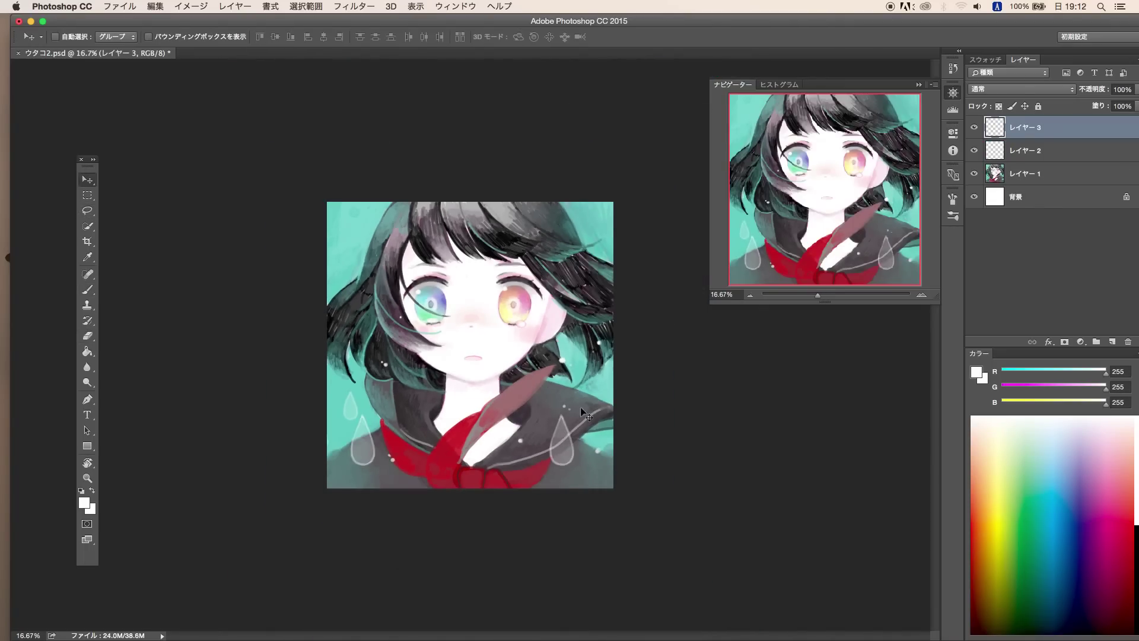
{"action": "left_click_drag", "start_coordinate": [546, 446], "coordinate": [555, 486]}
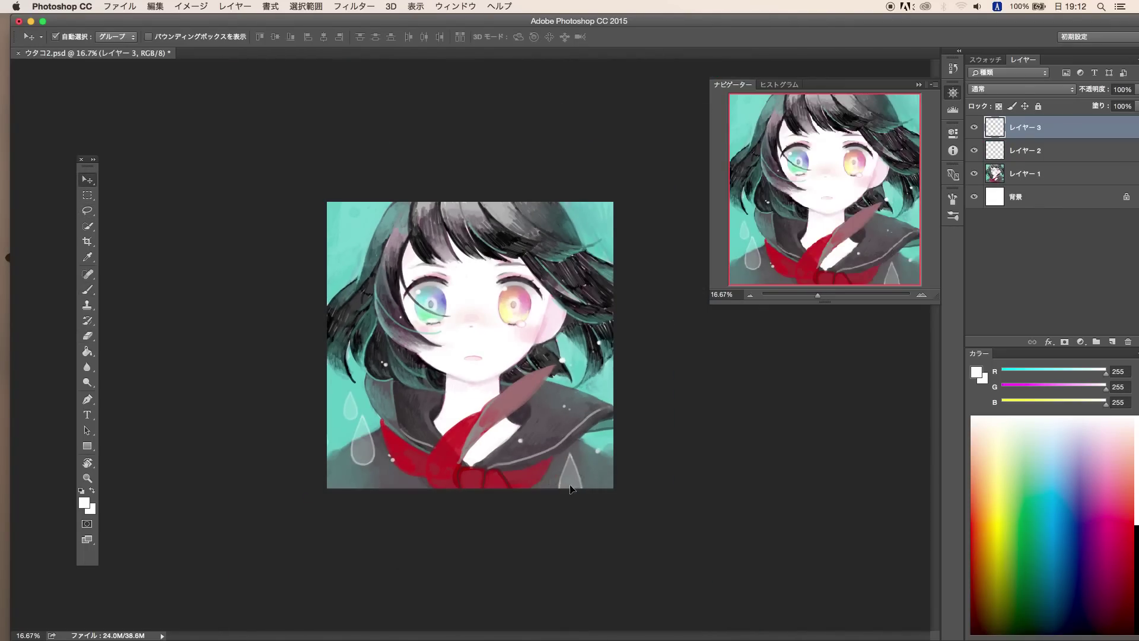
{"action": "left_click_drag", "start_coordinate": [562, 441], "coordinate": [565, 381]}
{"action": "key", "text": "ctrl+plus"}
{"action": "left_click", "coordinate": [415, 6]}
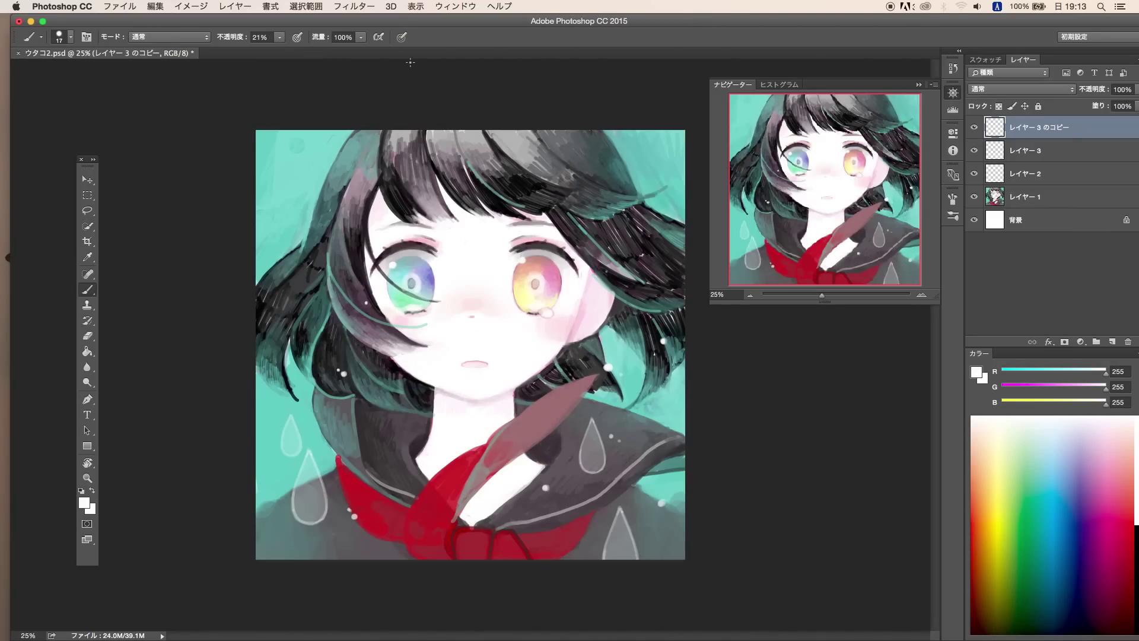
{"action": "mouse_move", "coordinate": [593, 445]}
{"action": "left_mouse_down"}
{"action": "mouse_move", "coordinate": [591, 169]}
{"action": "mouse_move", "coordinate": [664, 389]}
{"action": "left_mouse_up"}
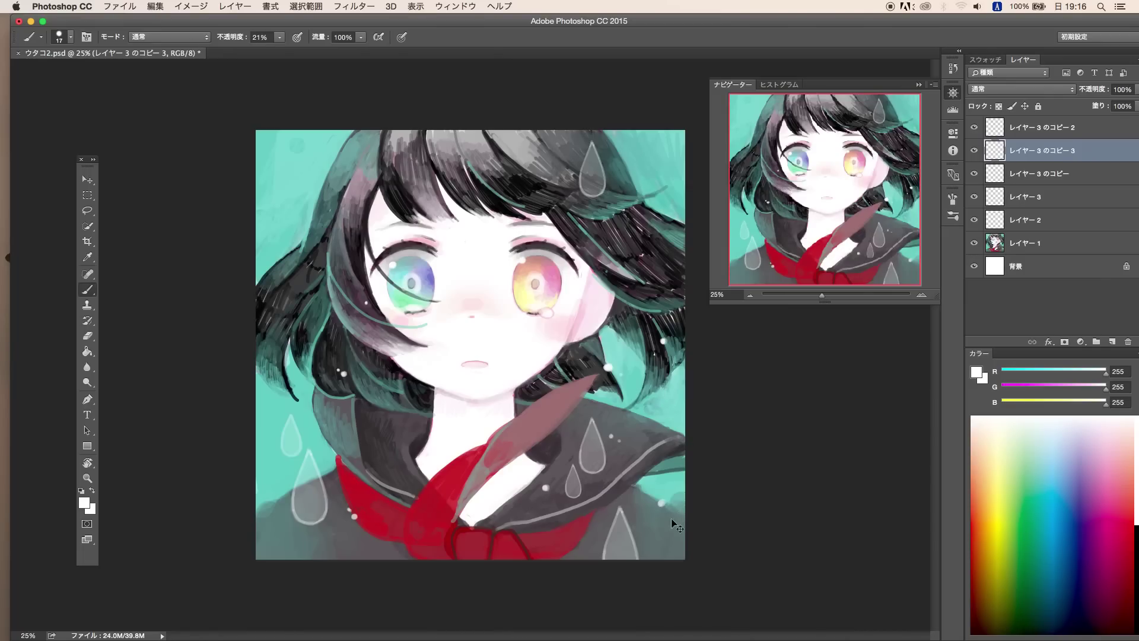
Place more raindrop copies at the top-left, bottom-left and lower right of the canvas.
{"action": "left_click_drag", "start_coordinate": [587, 456], "coordinate": [302, 190]}
{"action": "key", "text": "v"}
{"action": "mouse_move", "coordinate": [597, 444]}
{"action": "left_mouse_down"}
{"action": "mouse_move", "coordinate": [279, 510]}
{"action": "mouse_move", "coordinate": [504, 201]}
{"action": "mouse_move", "coordinate": [562, 152]}
{"action": "mouse_move", "coordinate": [360, 557]}
{"action": "mouse_move", "coordinate": [390, 427]}
{"action": "left_mouse_up"}
{"action": "key", "text": "b"}
{"action": "key", "text": "v"}
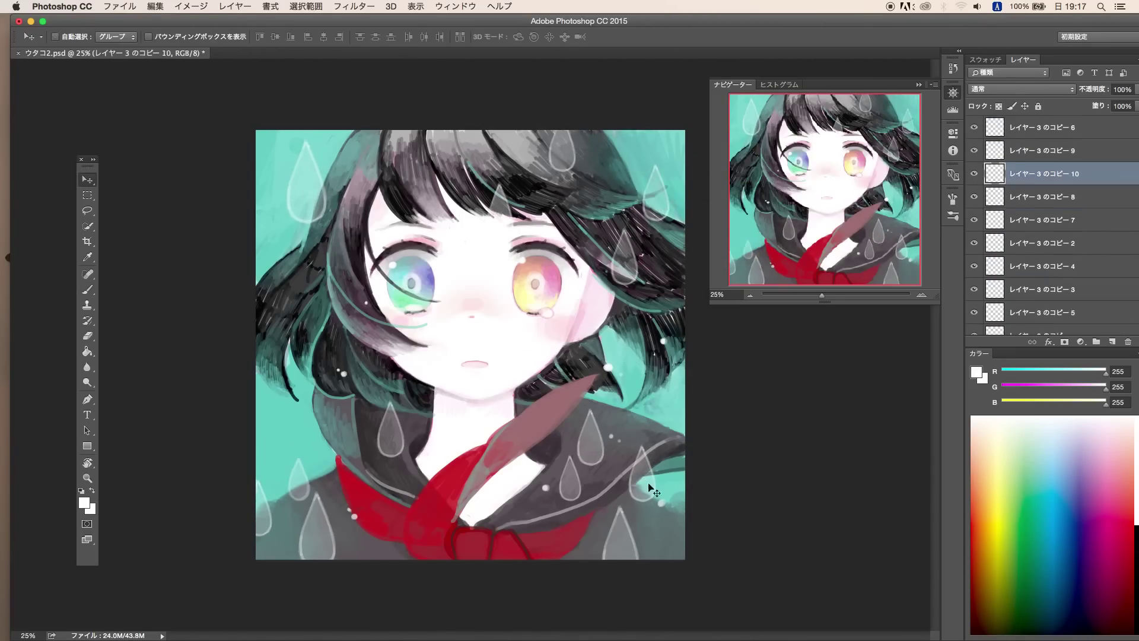
{"action": "left_click_drag", "start_coordinate": [611, 421], "coordinate": [297, 458]}
{"action": "mouse_move", "coordinate": [303, 190]}
{"action": "left_mouse_down"}
{"action": "mouse_move", "coordinate": [297, 152]}
{"action": "mouse_move", "coordinate": [270, 225]}
{"action": "mouse_move", "coordinate": [439, 166]}
{"action": "mouse_move", "coordinate": [373, 178]}
{"action": "left_mouse_up"}
{"action": "key", "text": "b"}
{"action": "key", "text": "v"}
Undo one raindrop reposition and merge the raindrop layers down to fewer layers.
{"action": "mouse_move", "coordinate": [275, 228]}
{"action": "left_mouse_down"}
{"action": "mouse_move", "coordinate": [662, 403]}
{"action": "mouse_move", "coordinate": [292, 444]}
{"action": "mouse_move", "coordinate": [312, 497]}
{"action": "left_mouse_up"}
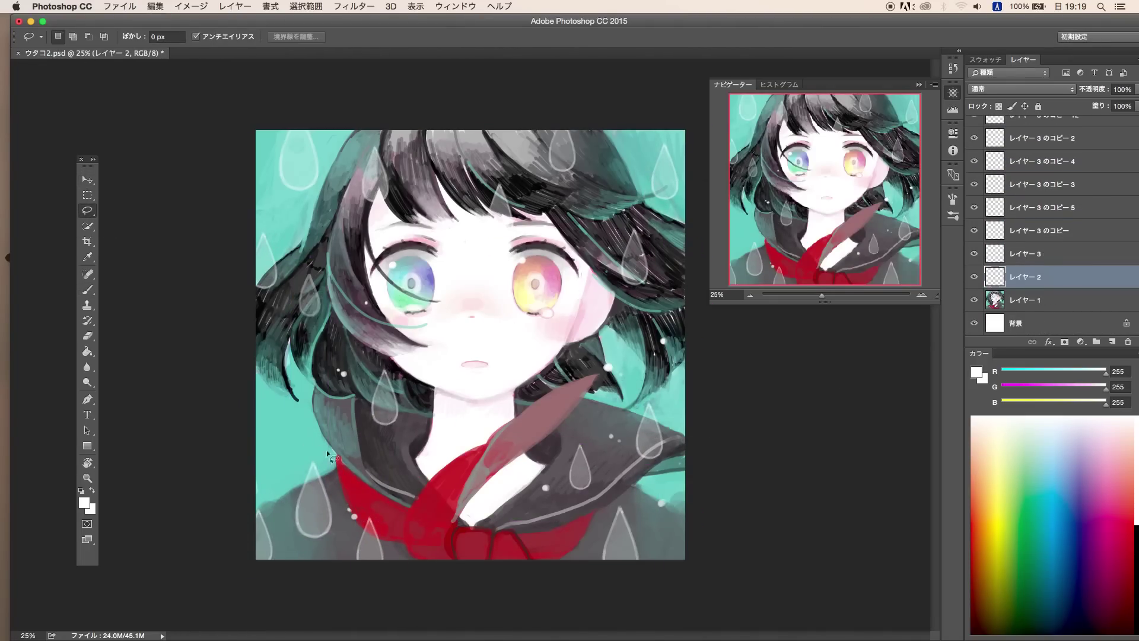
{"action": "key", "text": "super+alt+z"}
{"action": "key", "text": "super+alt+z"}
{"action": "key", "text": "super+alt+z"}
{"action": "key", "text": "super+alt+z"}
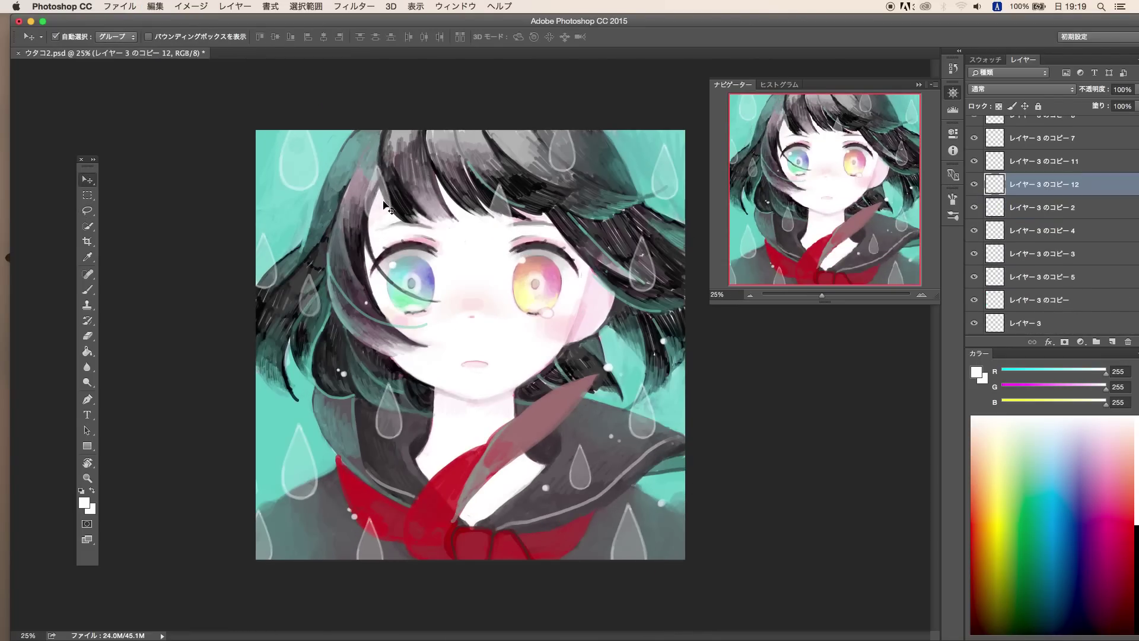
{"action": "key", "text": "super+alt+z"}
{"action": "key", "text": "super+alt+z"}
{"action": "key", "text": "super+alt+z"}
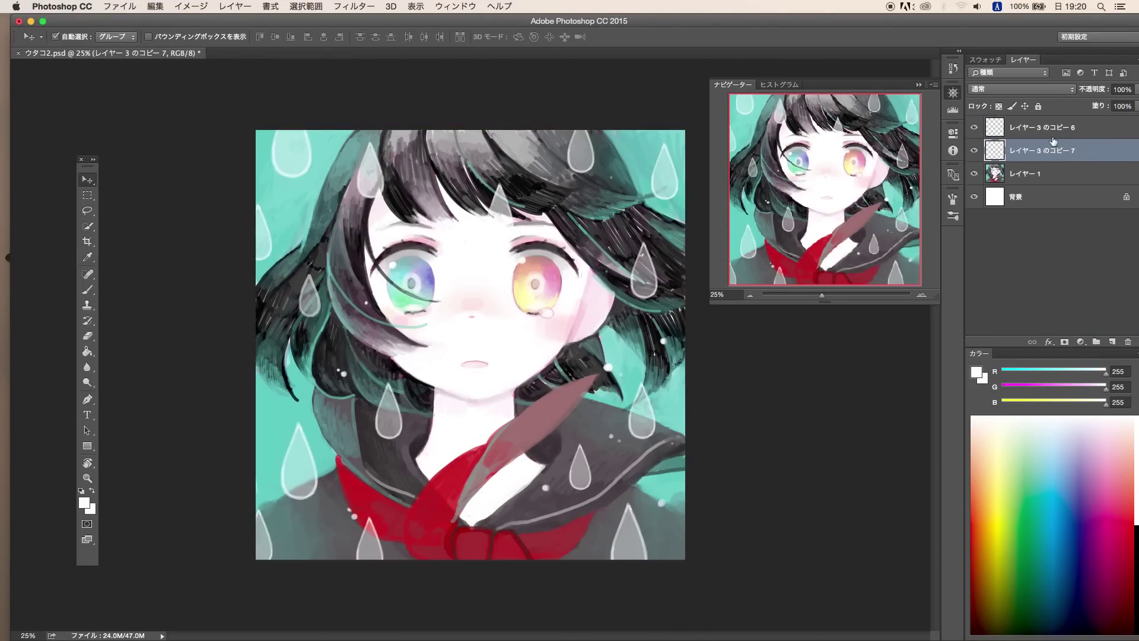
{"action": "key", "text": "super+alt+z"}
Merge the raindrops onto one layer, add a teal hair stroke, and save with Cmd+S.
{"action": "key", "text": "super+alt+z"}
{"action": "key", "text": "super+alt+z"}
{"action": "key", "text": "l"}
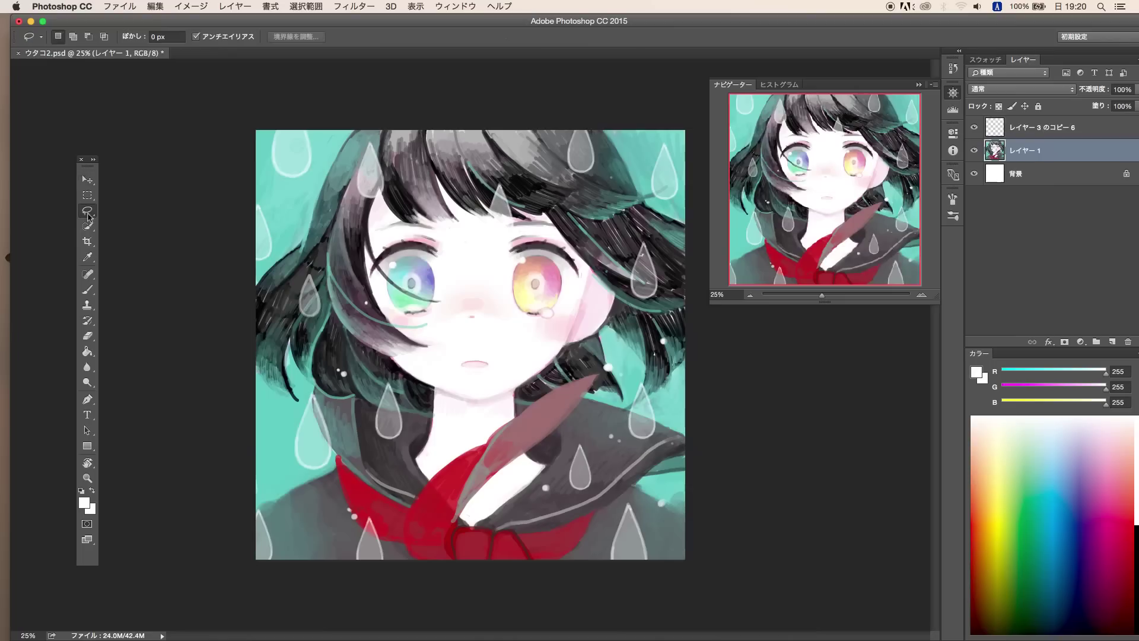
{"action": "key", "text": "super+alt+z"}
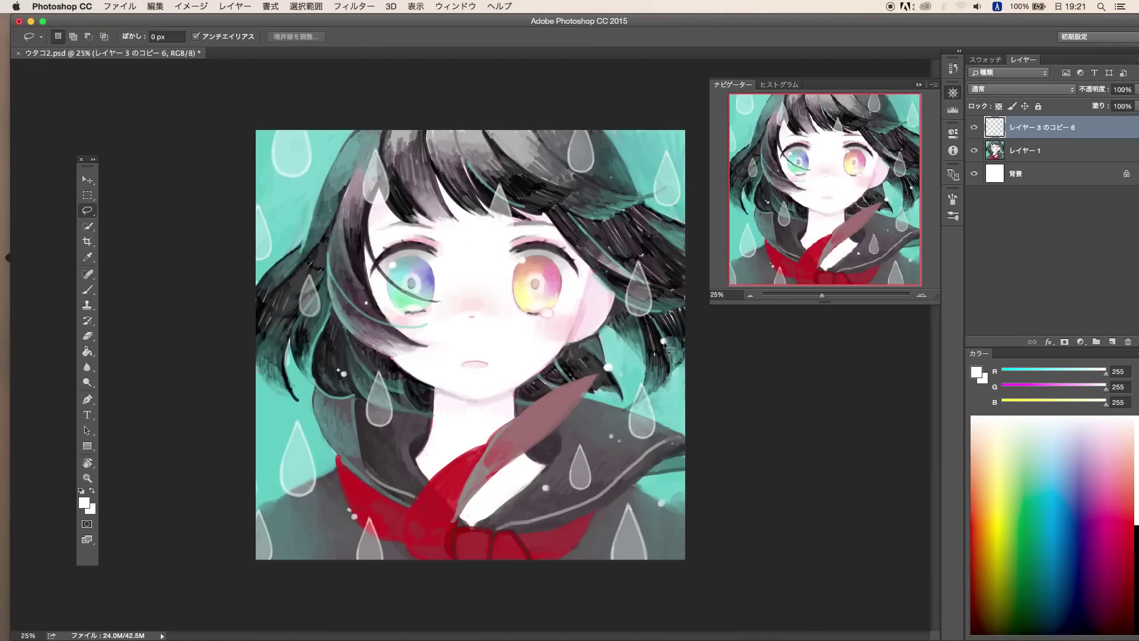
{"action": "key", "text": "b"}
{"action": "left_click_drag", "start_coordinate": [617, 391], "coordinate": [586, 352]}
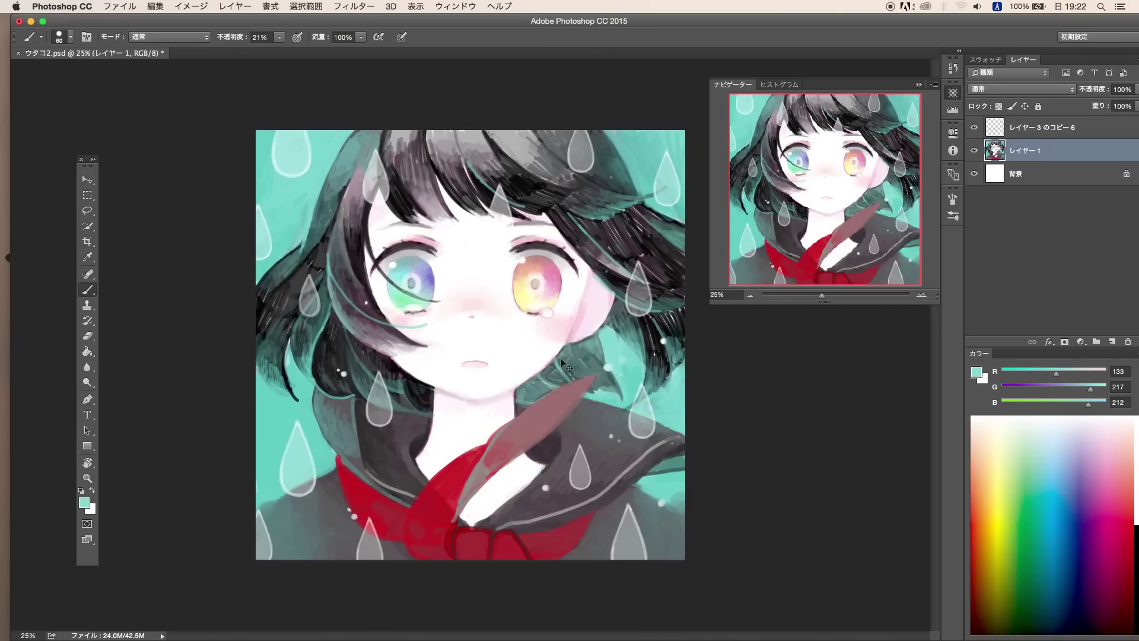
{"action": "key", "text": "super+s"}
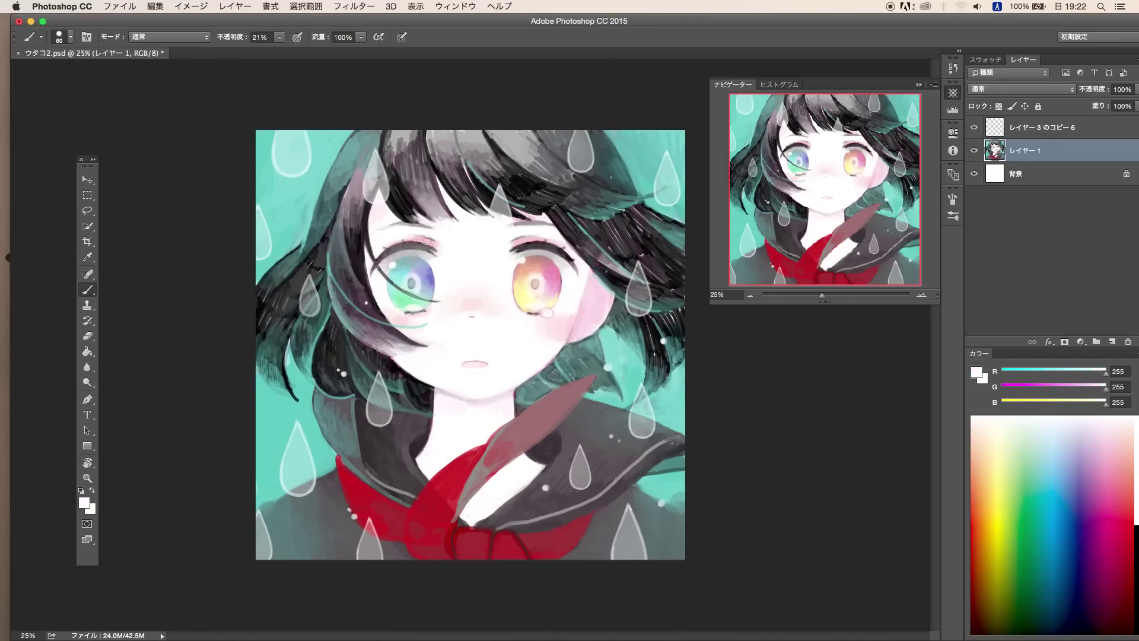